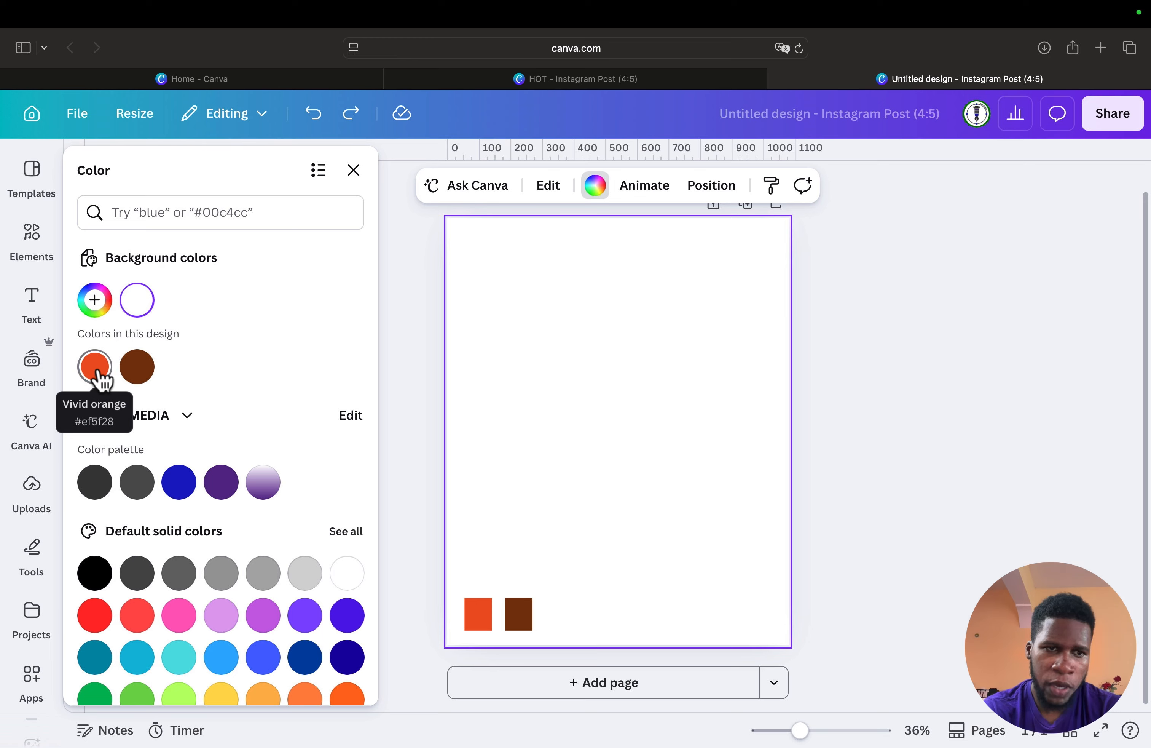
Step: Fill the page background with the design's vivid orange, #EF5F28
click(96, 368)
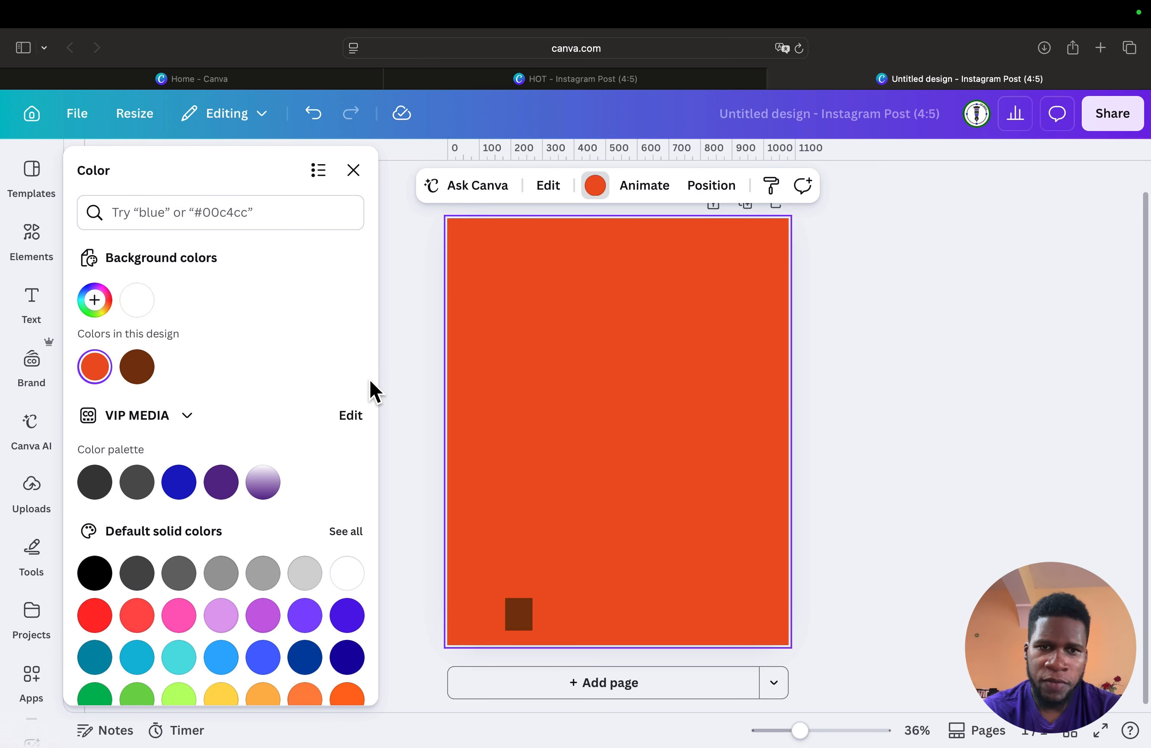
click(482, 356)
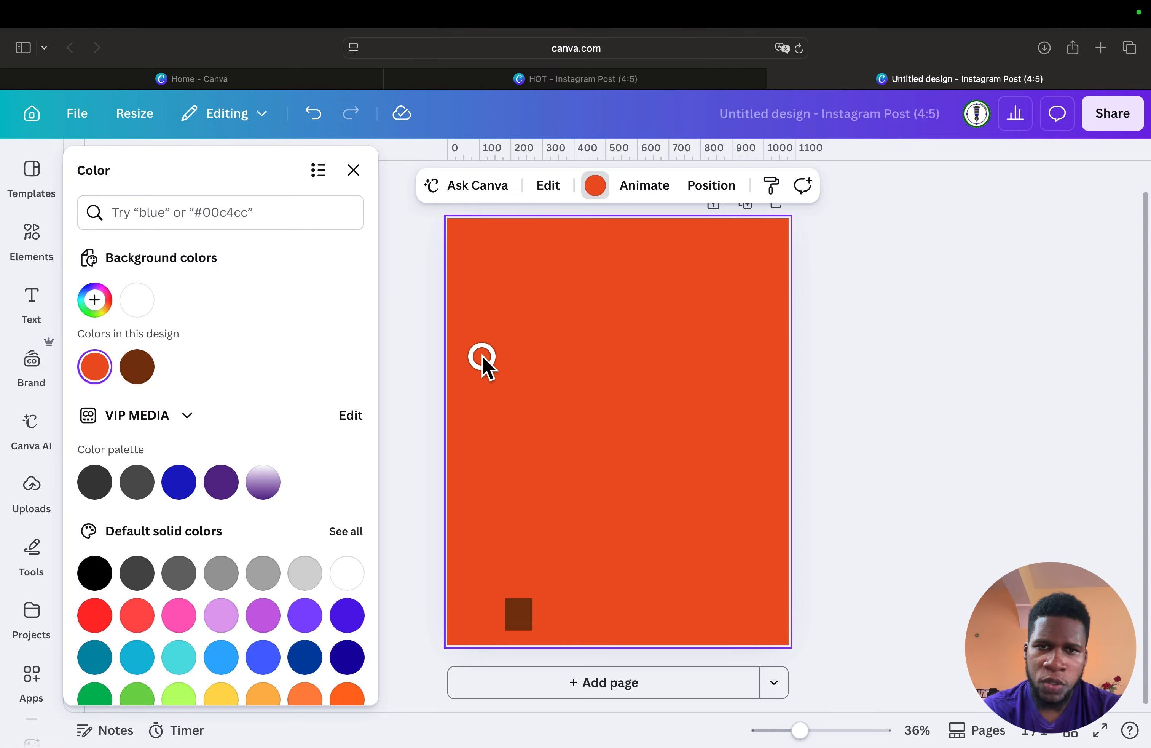
click(552, 281)
Step: Change the page background from the solid orange fill to a gradient fill
click(602, 194)
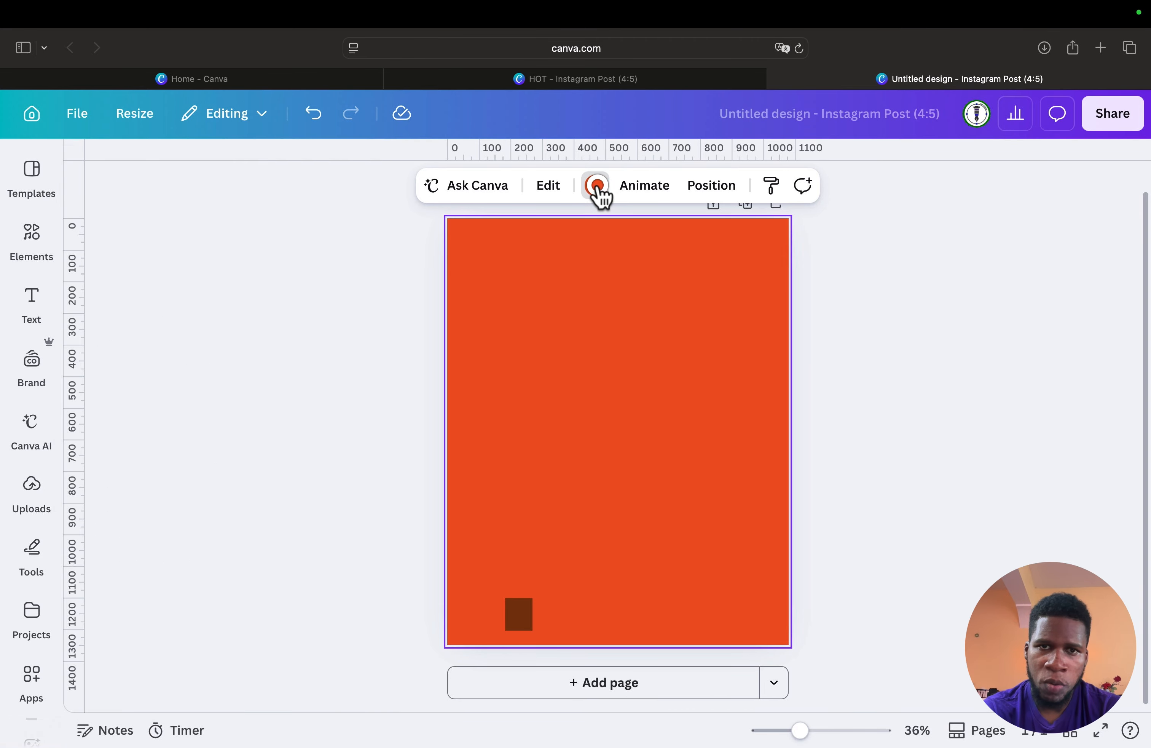
click(593, 192)
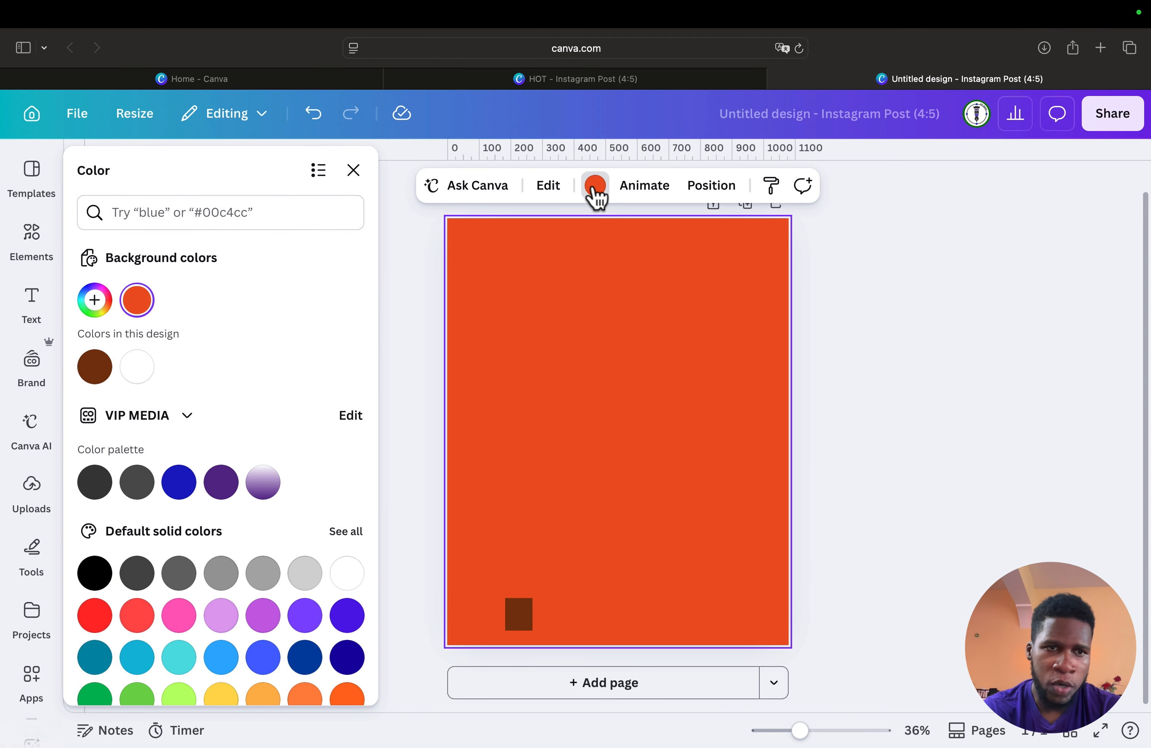
click(137, 301)
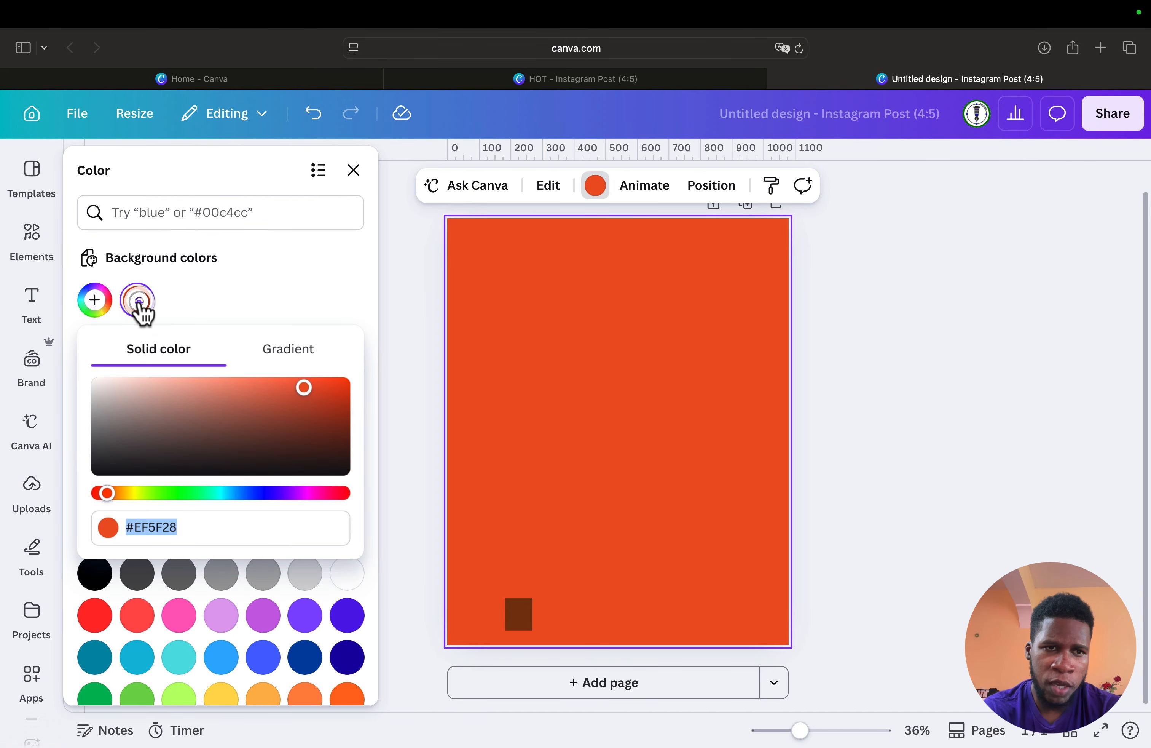
click(138, 302)
click(138, 302)
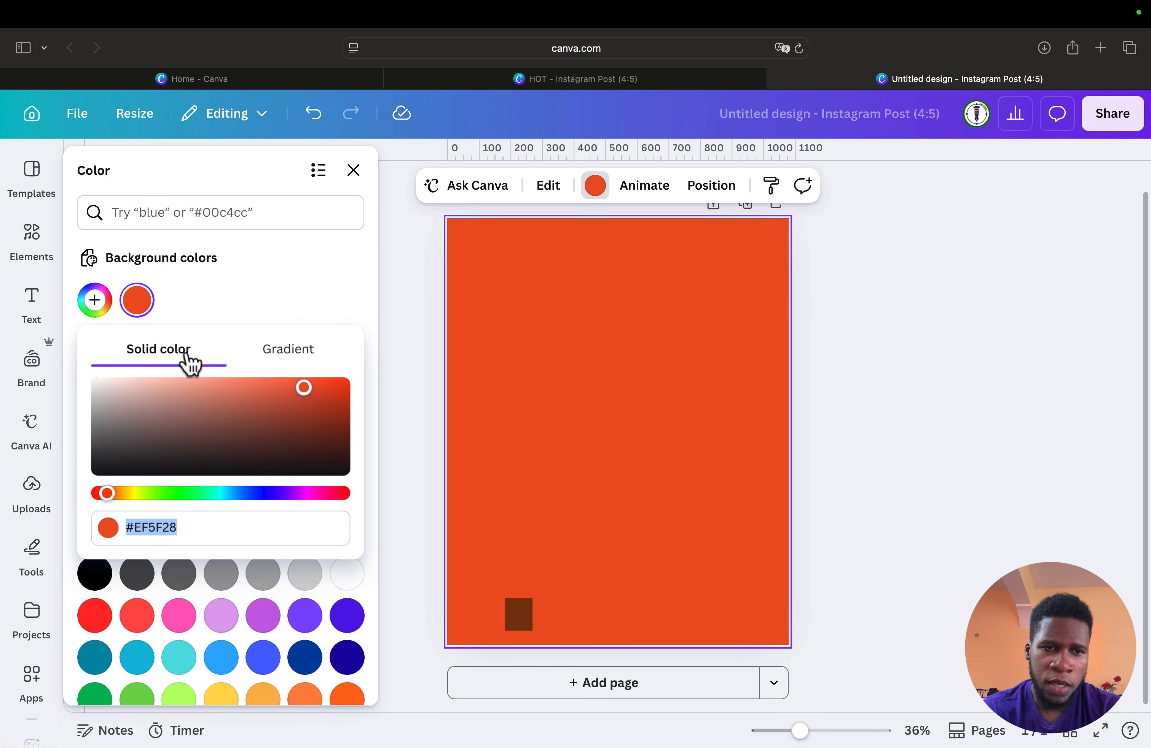
click(288, 352)
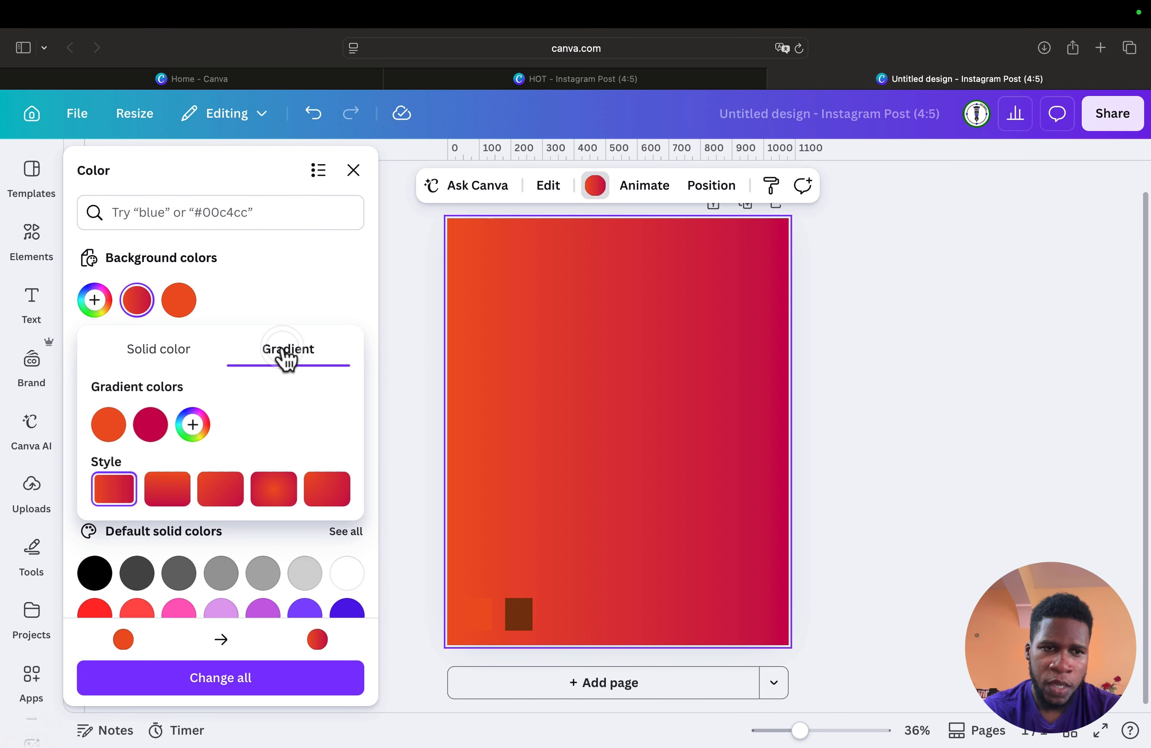
Step: Copy the first gradient color's code, #EF5F28, into the second gradient color
click(152, 427)
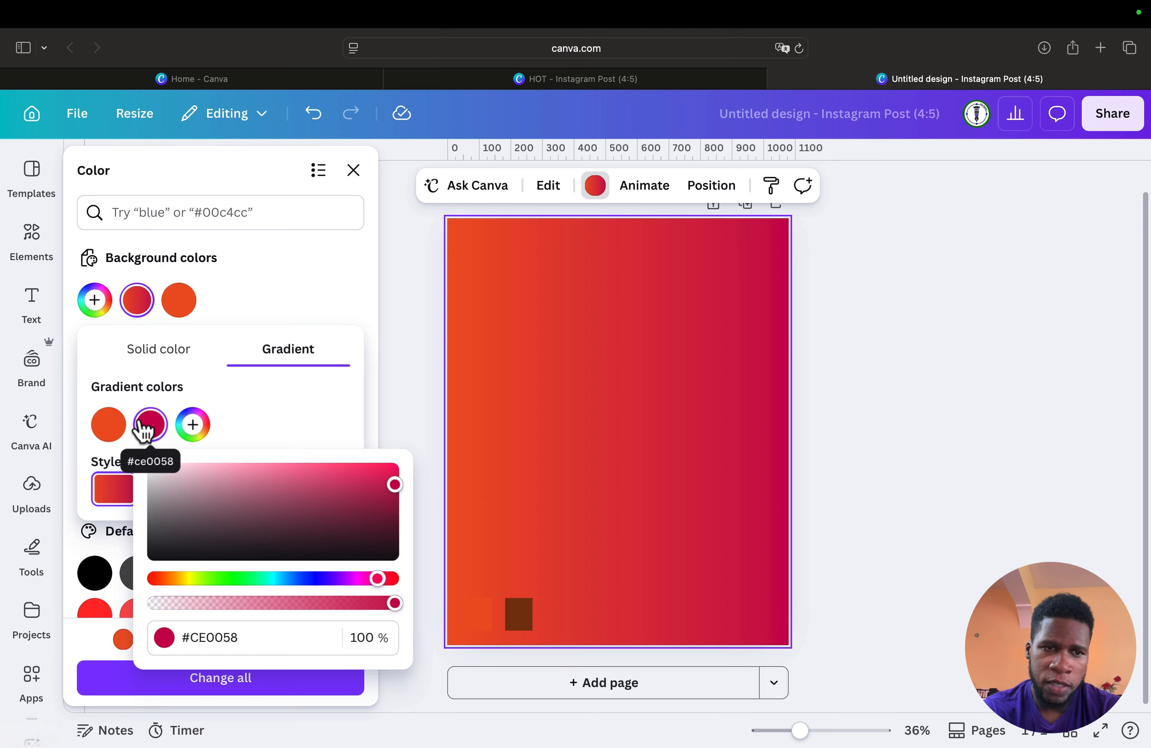
click(112, 427)
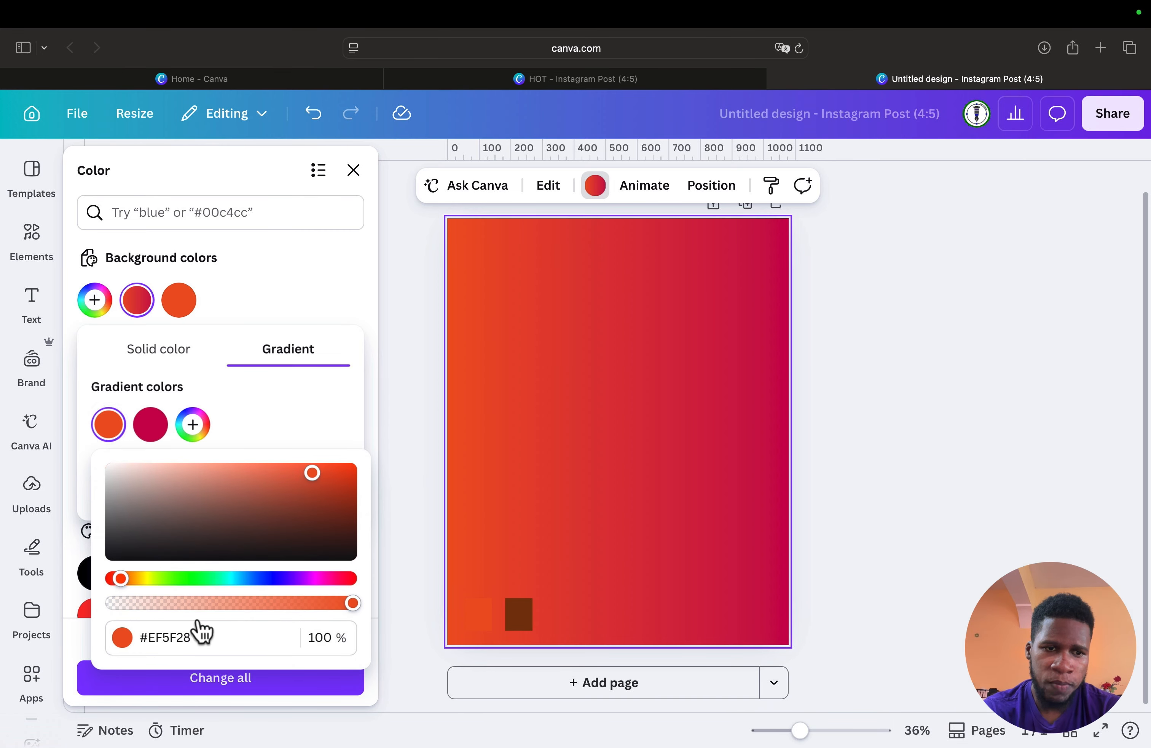
click(211, 638)
key(super+c)
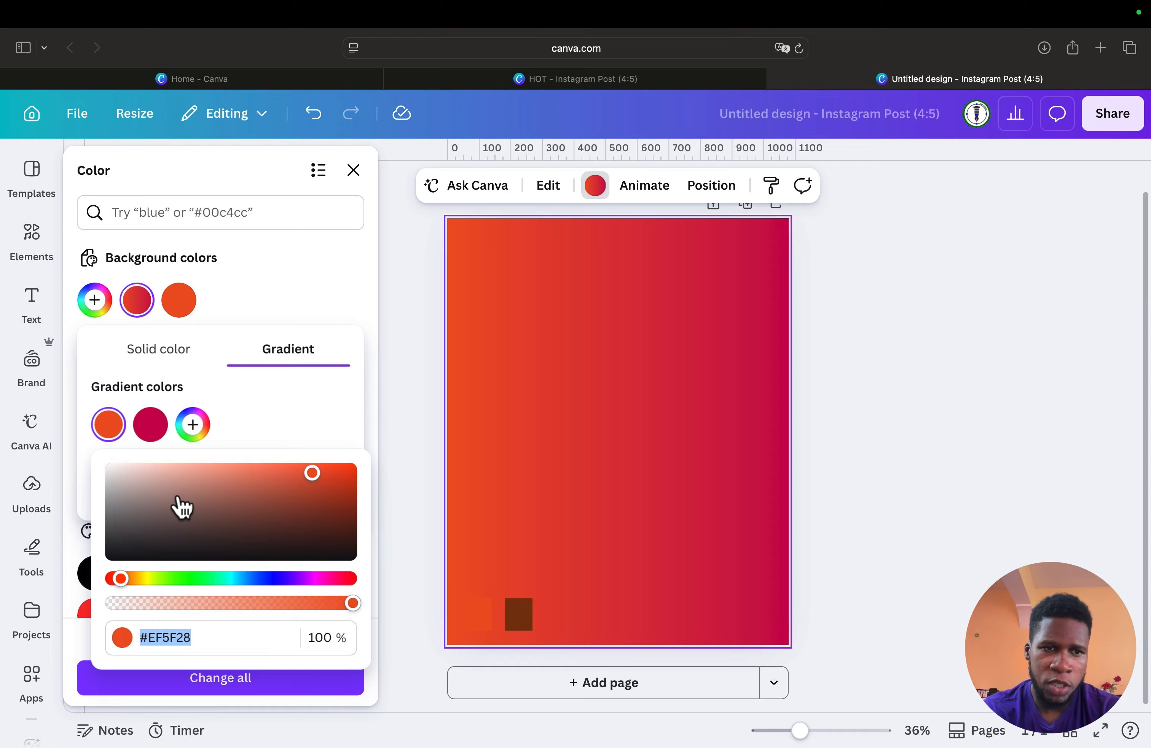
click(151, 428)
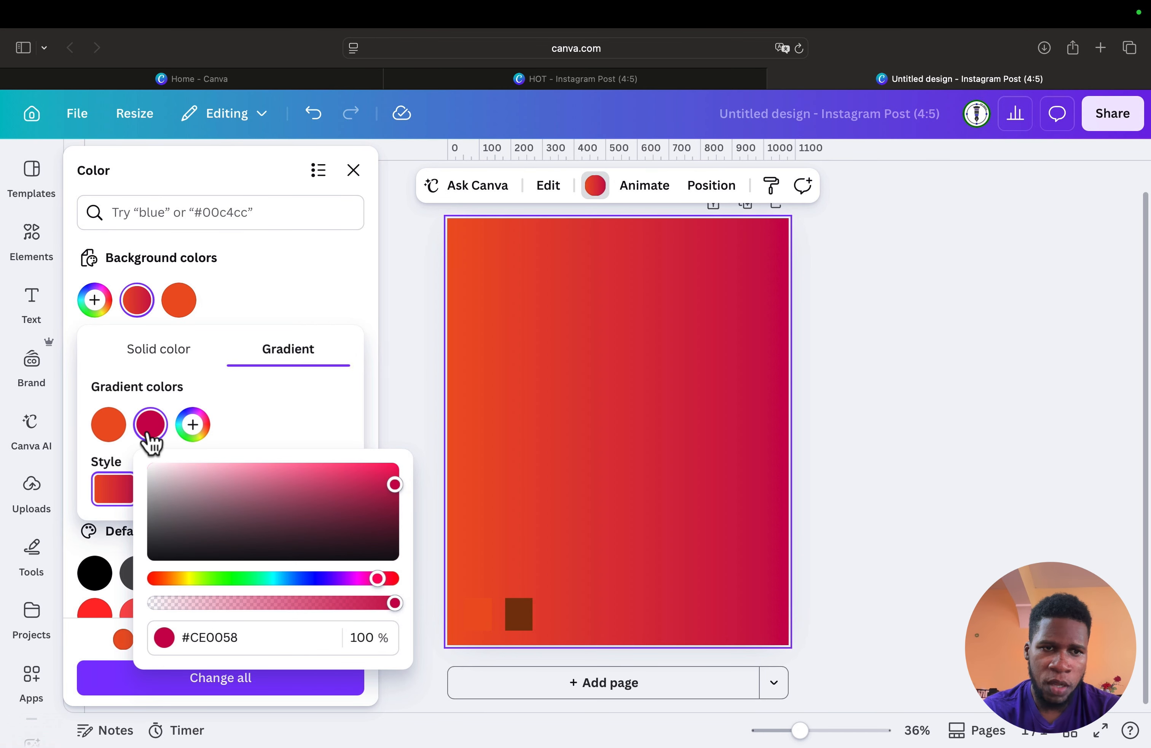
drag(249, 633, 168, 634)
key(super+v)
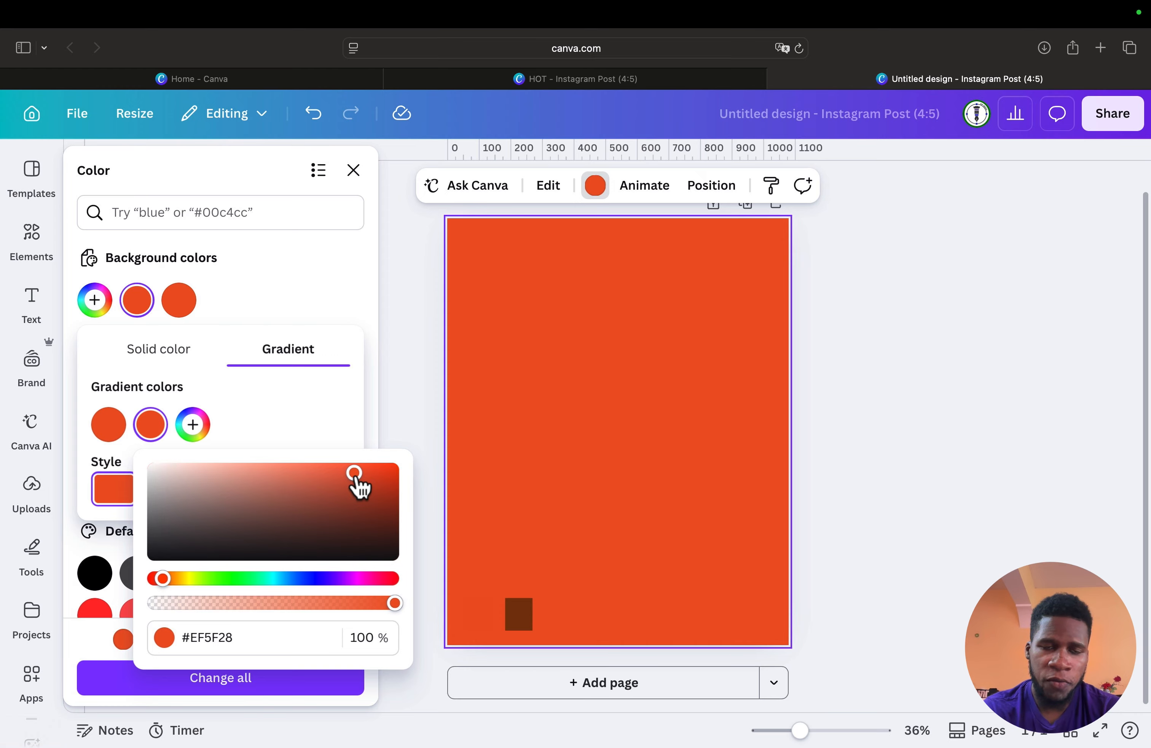
Step: Lighten the second background gradient color to the pale orange #F09977
drag(355, 474, 274, 470)
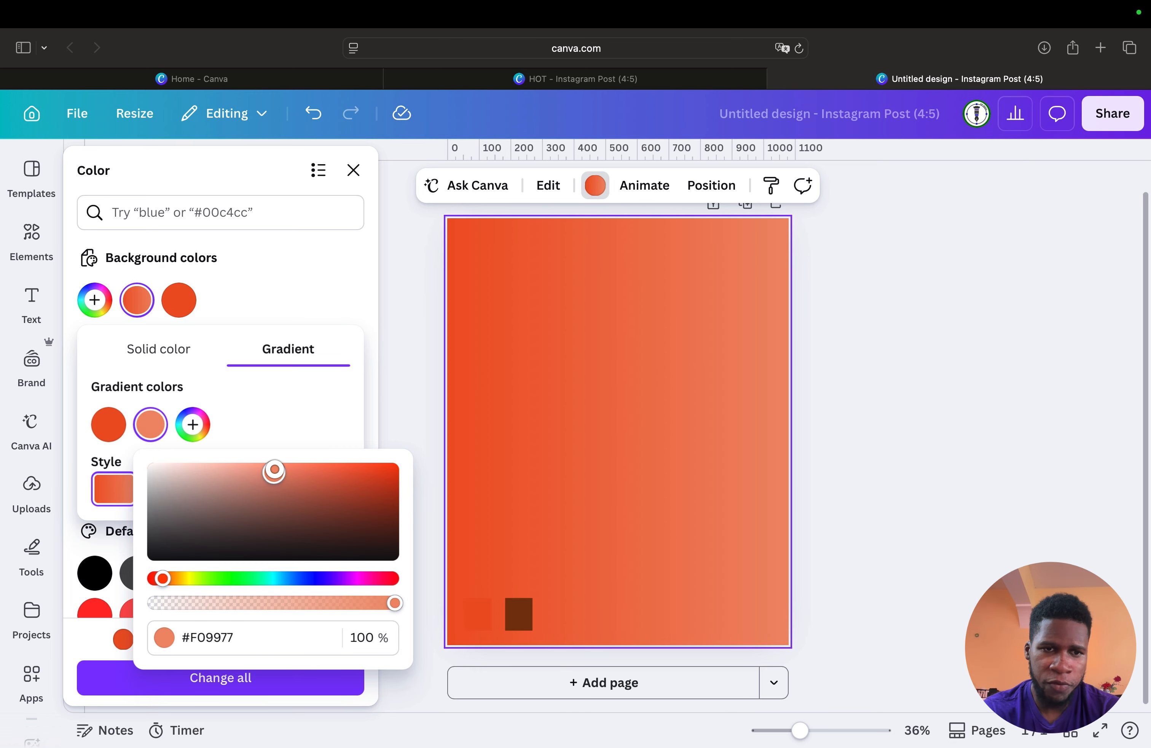
drag(274, 469, 274, 469)
click(275, 412)
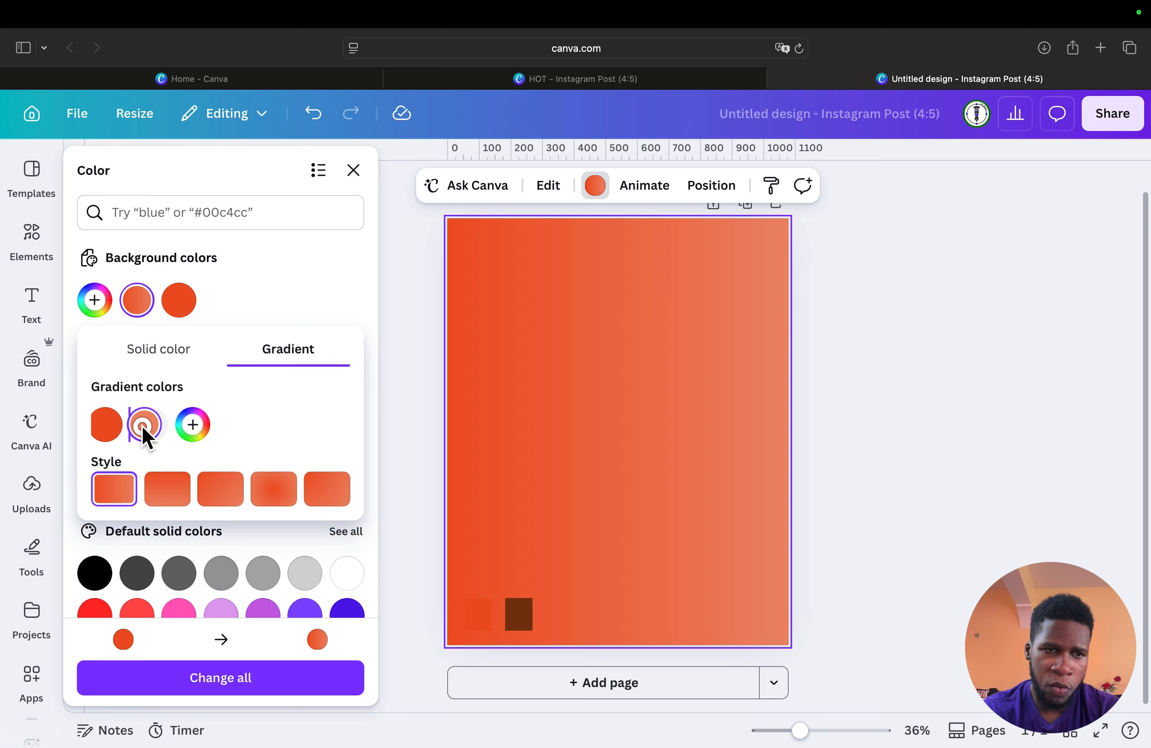
Step: Reorder the gradient so the lighter orange comes first and apply the radial style to the background
drag(151, 428, 103, 436)
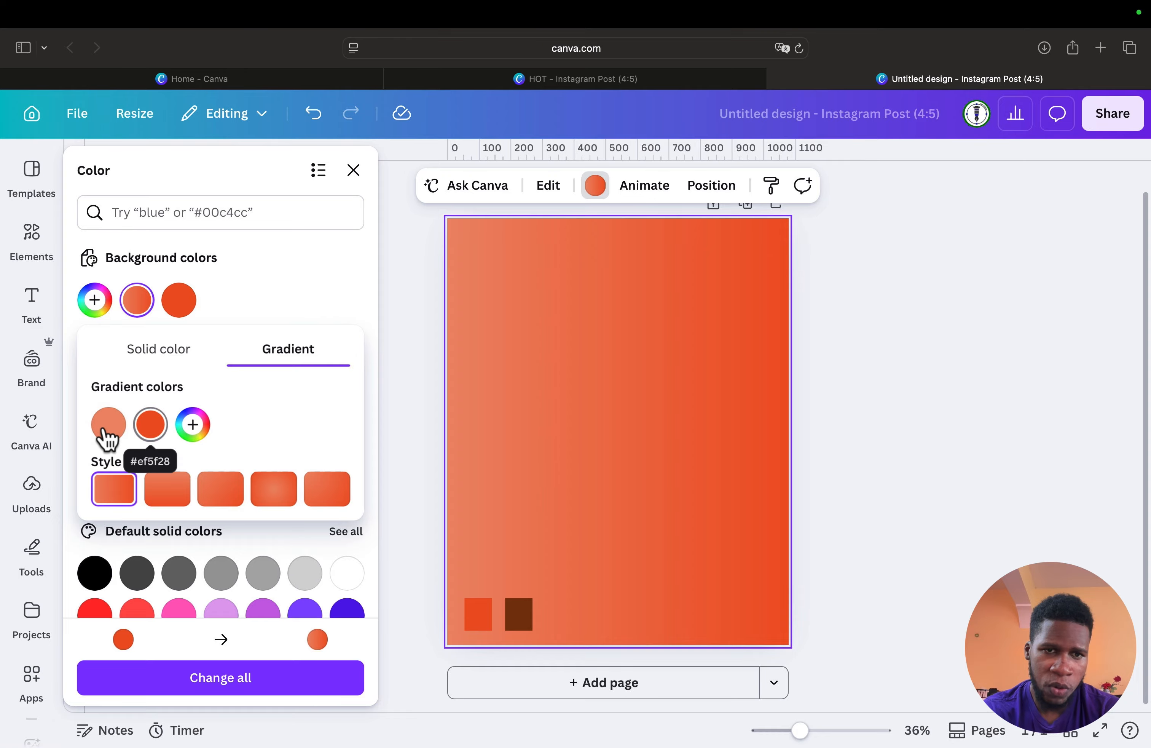
click(275, 490)
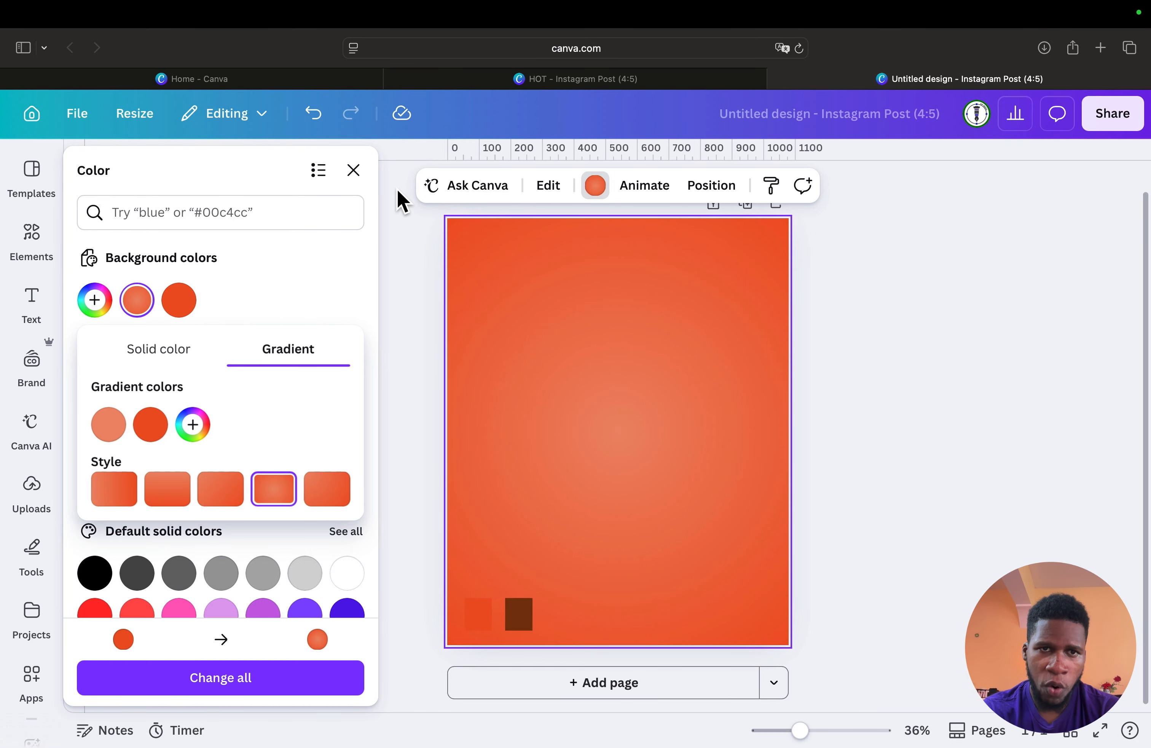
click(355, 171)
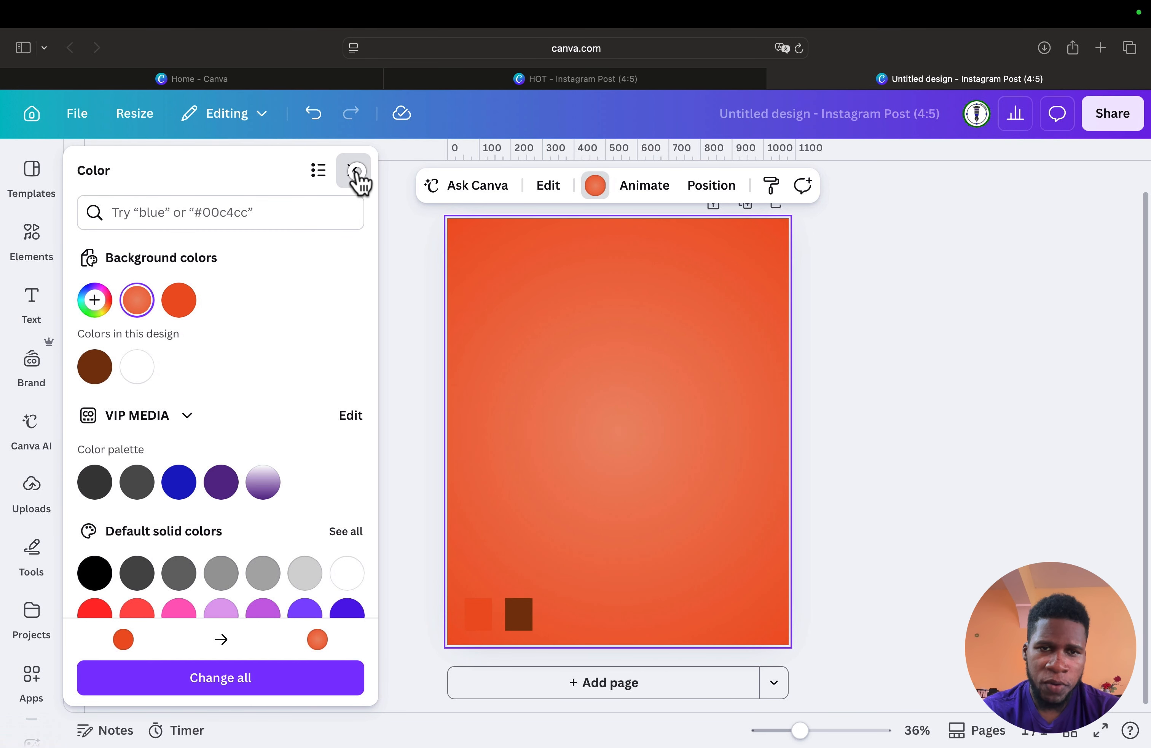
click(355, 171)
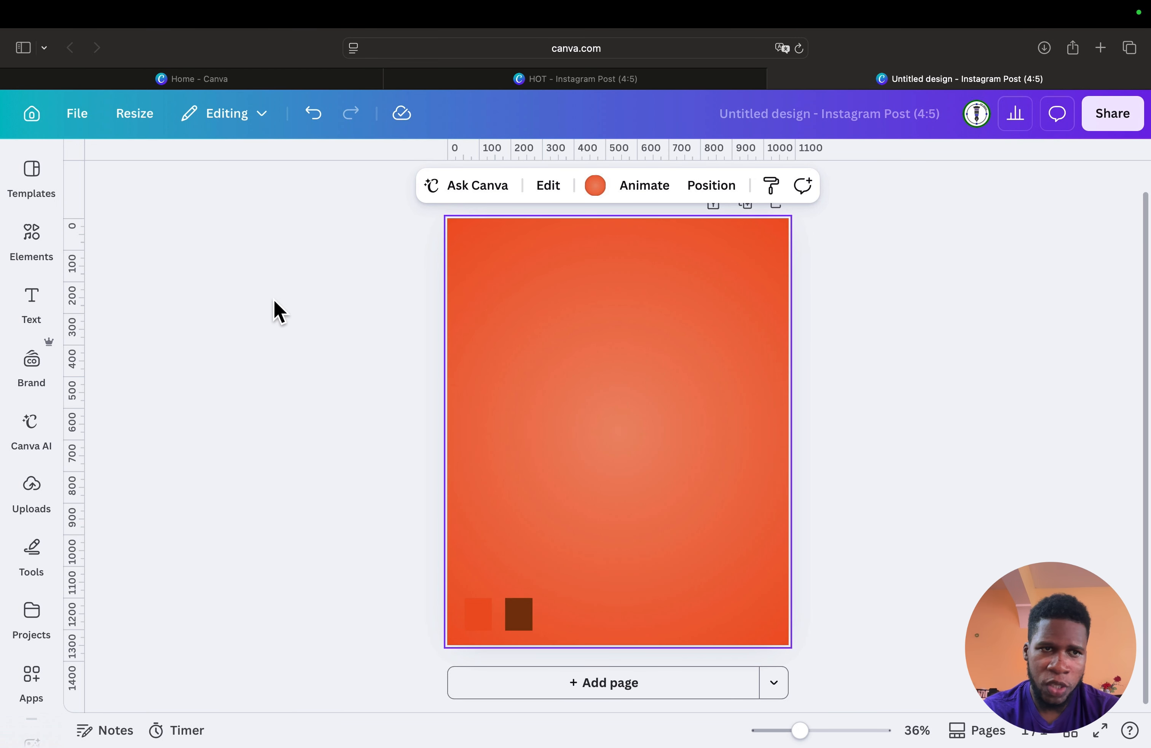
Step: Add a dark brown rounded rectangle from the recently used shapes to the page
click(38, 248)
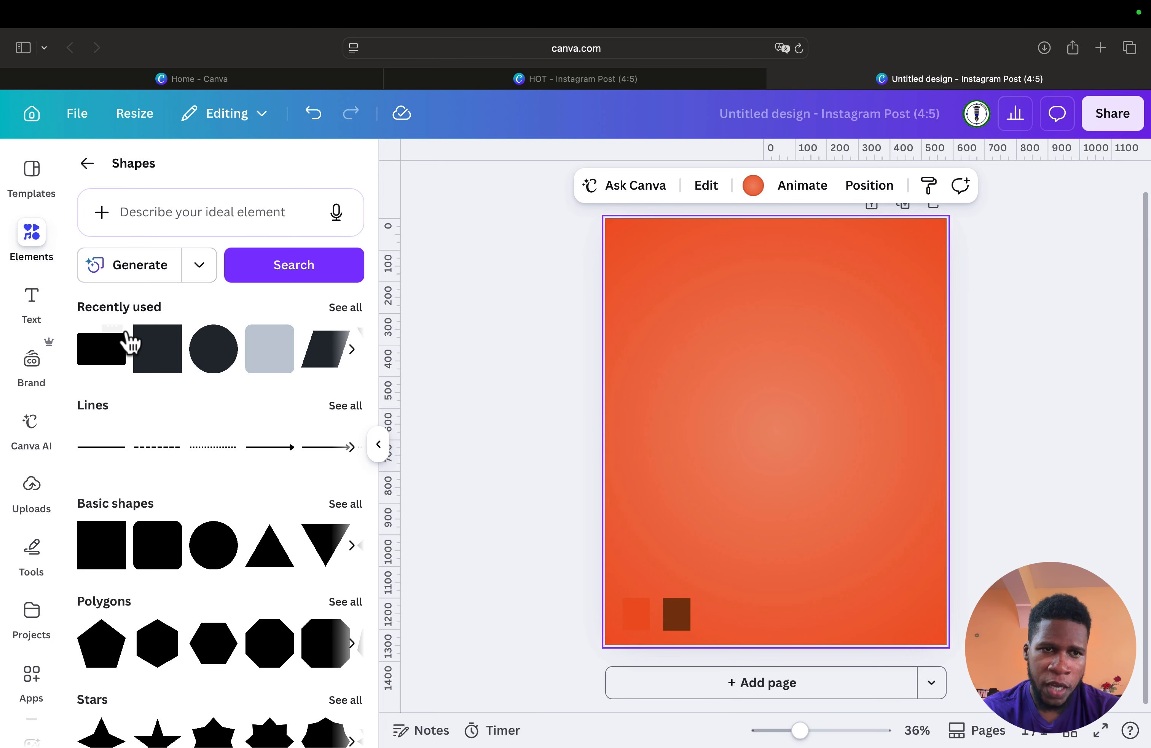
click(103, 357)
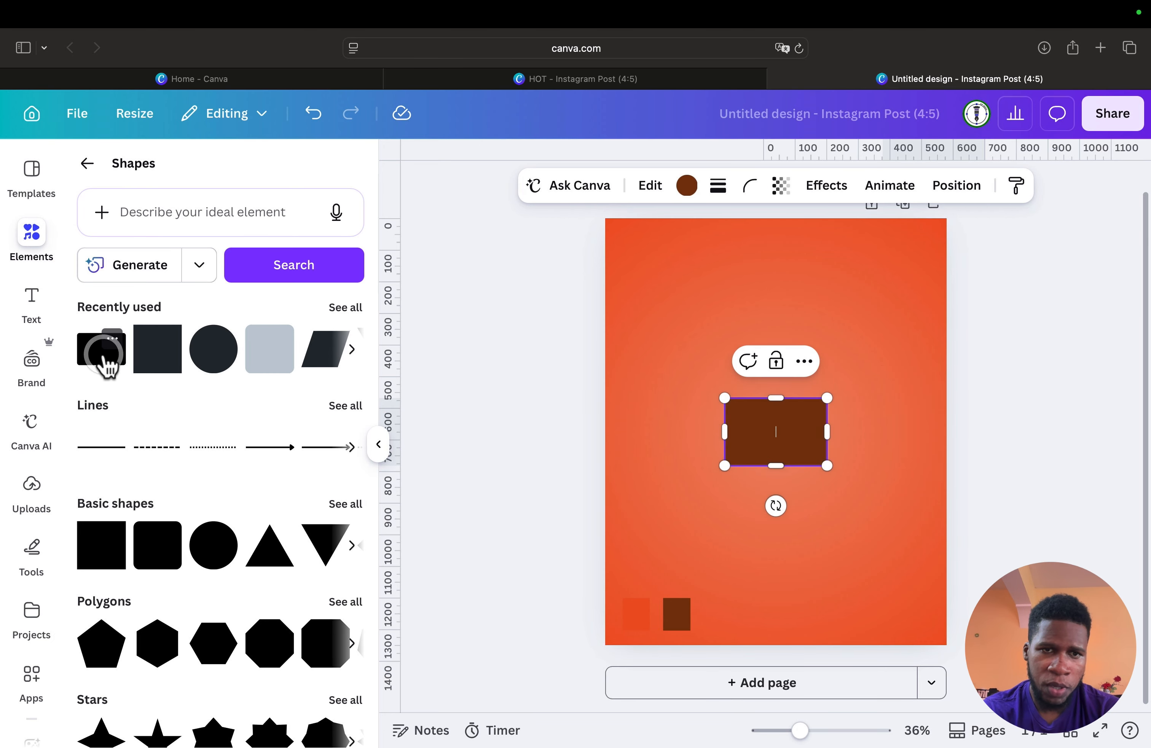
click(379, 444)
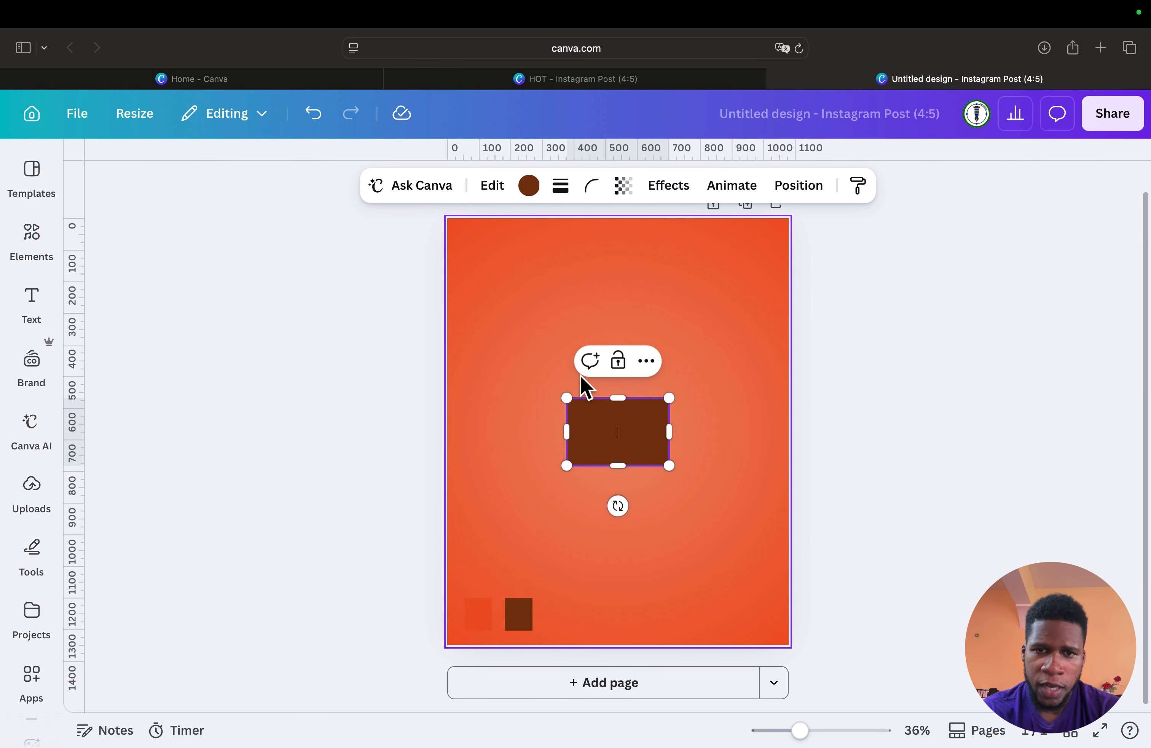
click(505, 418)
Step: Stretch the rectangle to about 324 wide by 665 high and place it in the page's left half, vertically centred
click(637, 443)
drag(637, 442, 549, 307)
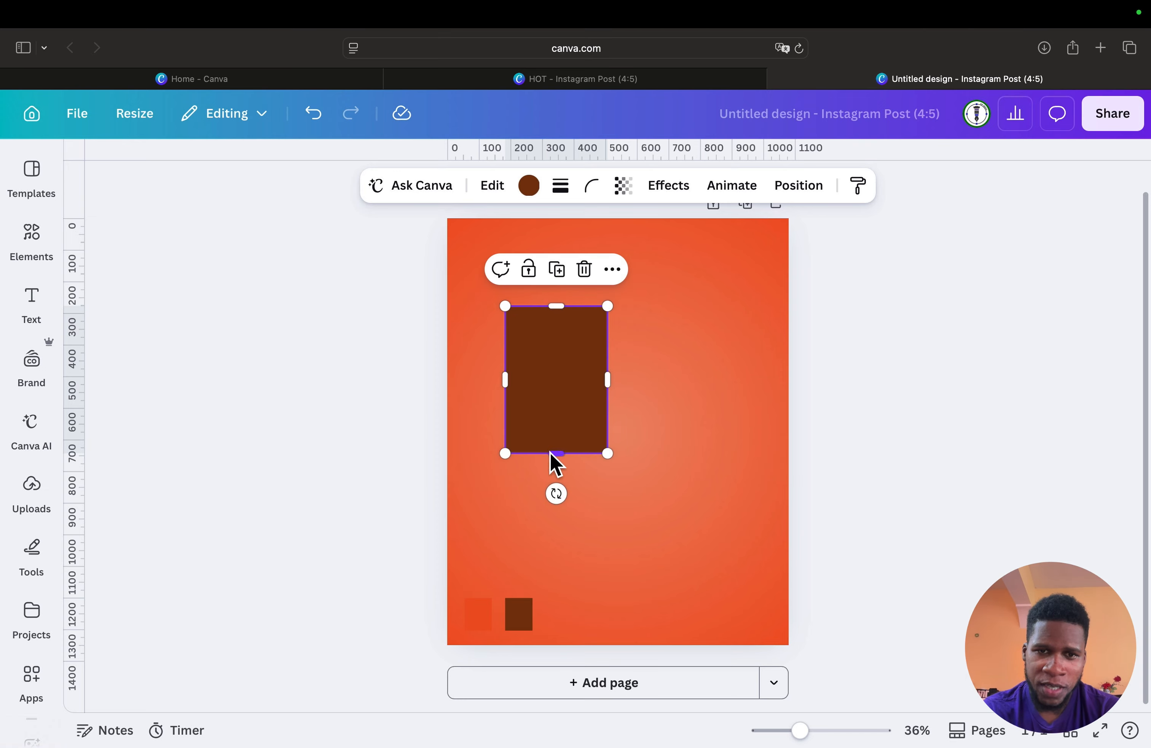
drag(551, 453, 538, 515)
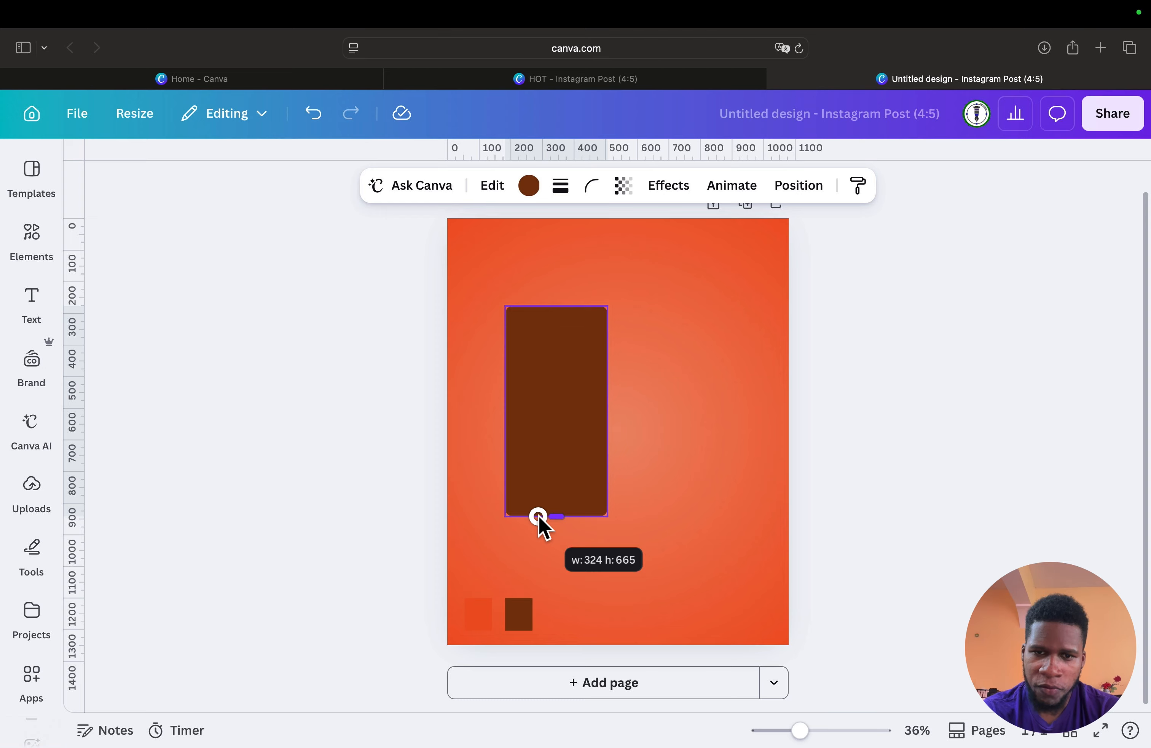
drag(538, 517, 538, 517)
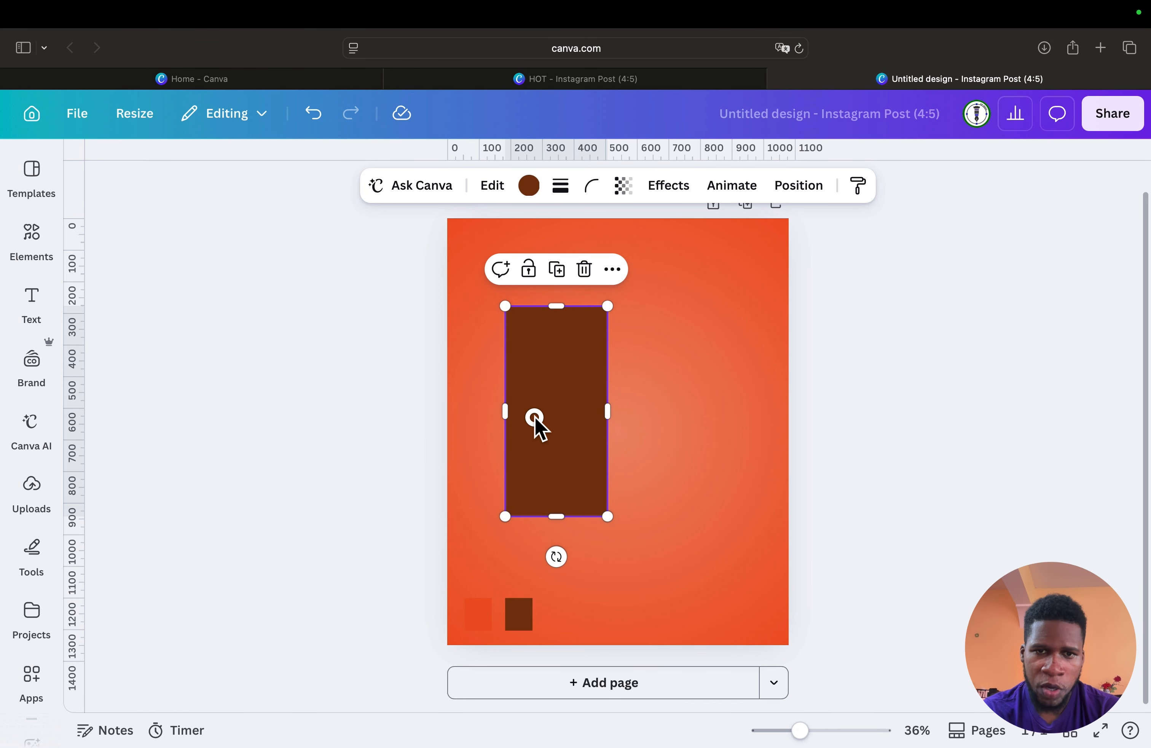
drag(537, 426, 514, 435)
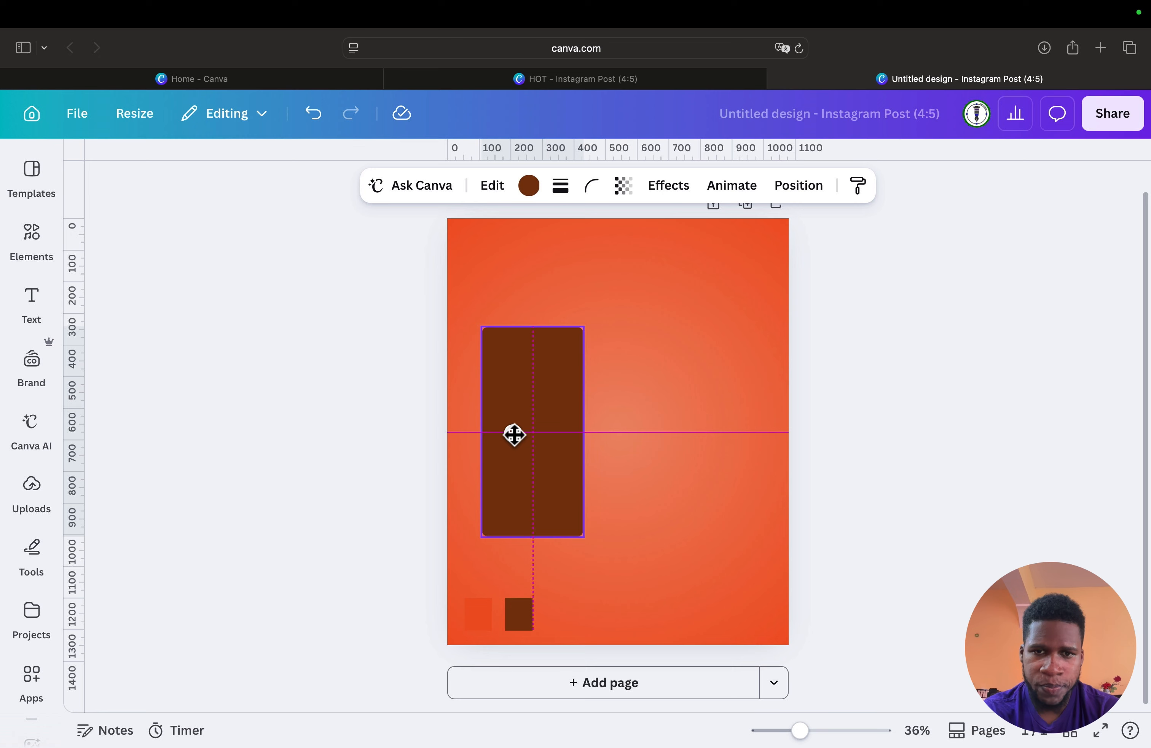
drag(514, 434, 515, 436)
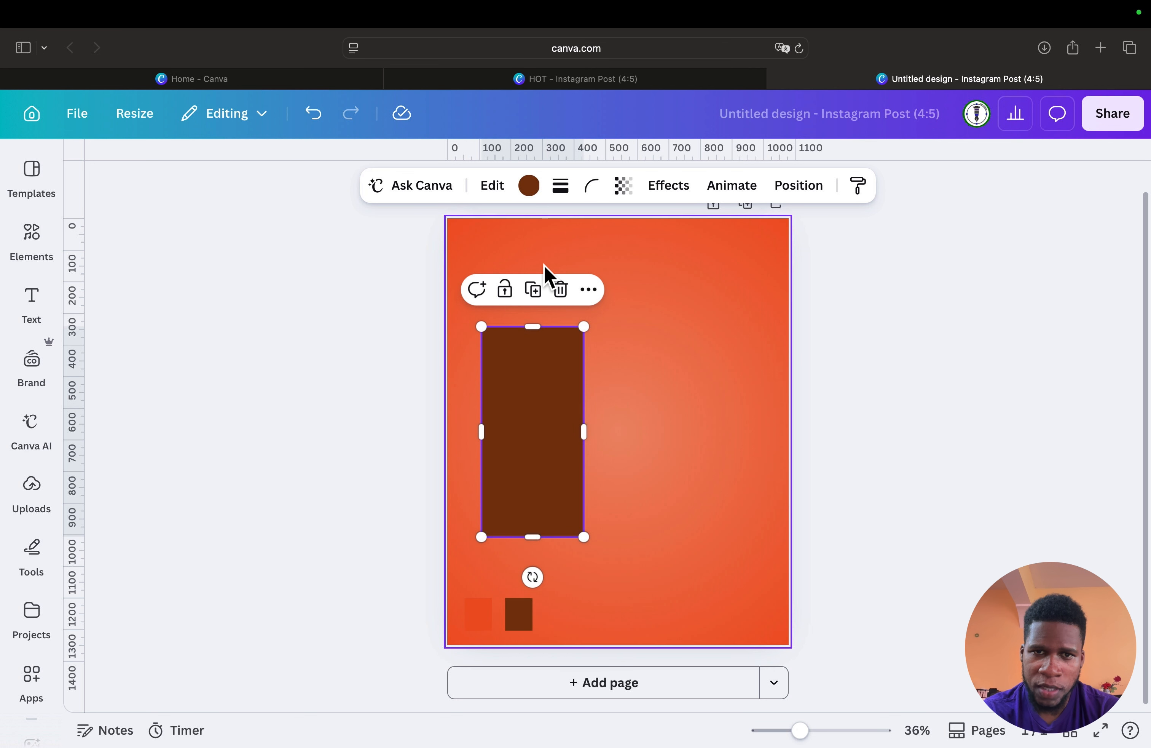
Step: Duplicate the brown rectangle and place the copy level with it in the page's right half
click(534, 290)
drag(548, 386, 710, 391)
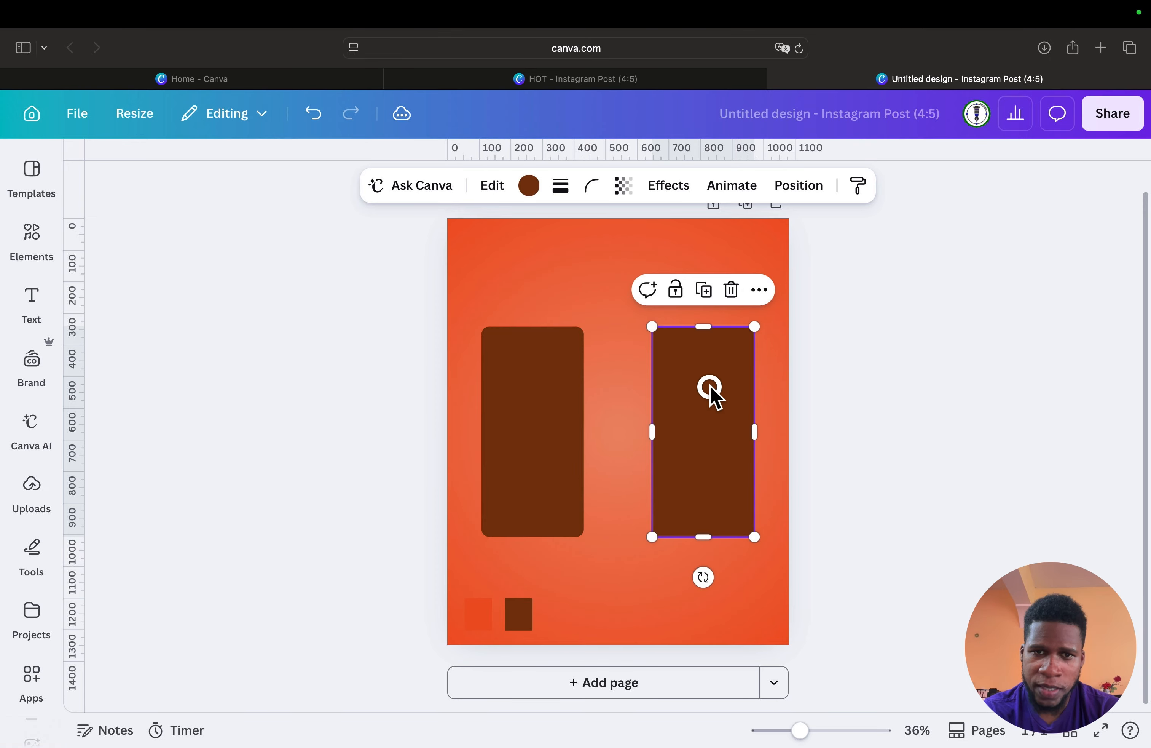
Step: Set the corner rounding of the rectangle in the page's left half to 80
click(542, 374)
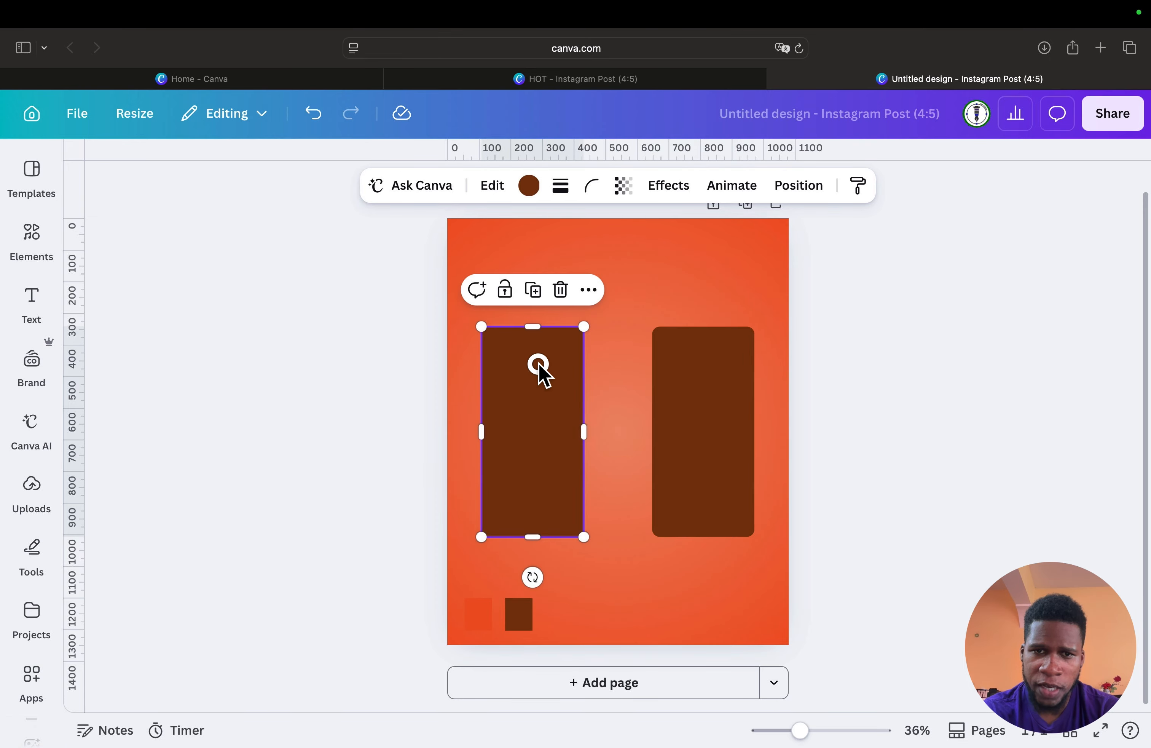
click(593, 187)
click(536, 258)
drag(537, 257, 602, 266)
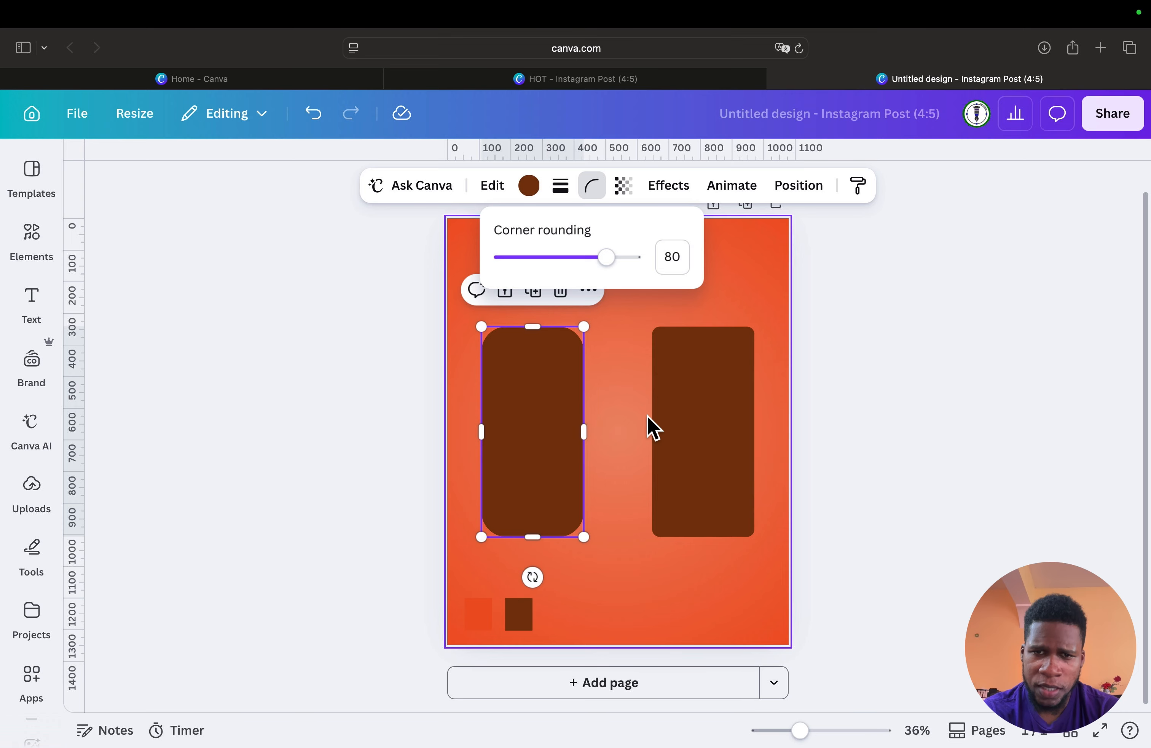
click(636, 415)
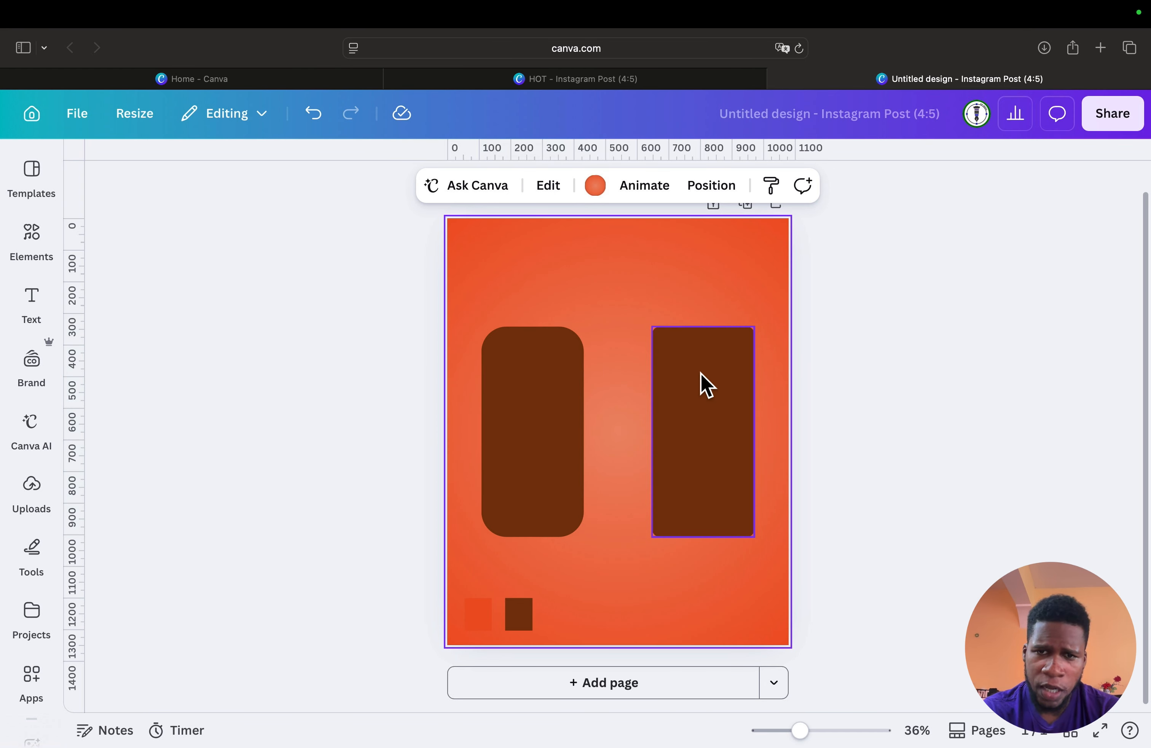
Step: Move the copied rectangle to the original's place in the page's left half and set its corner rounding to 0
drag(704, 384, 531, 374)
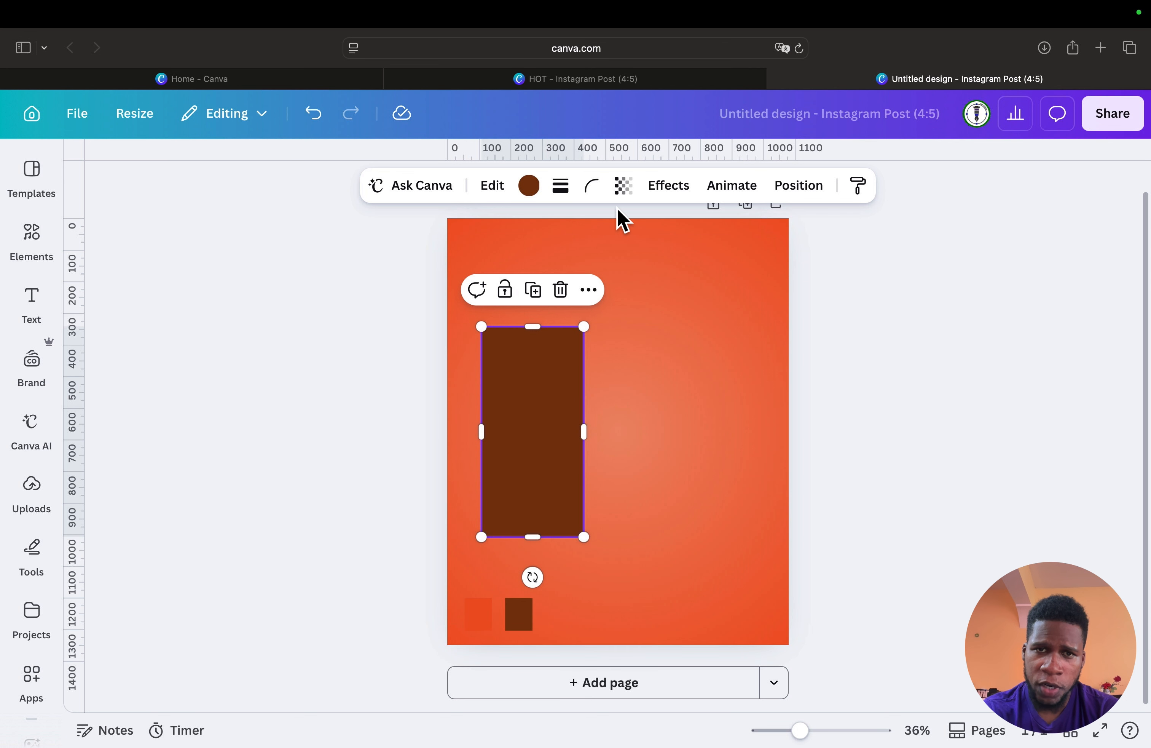
click(592, 189)
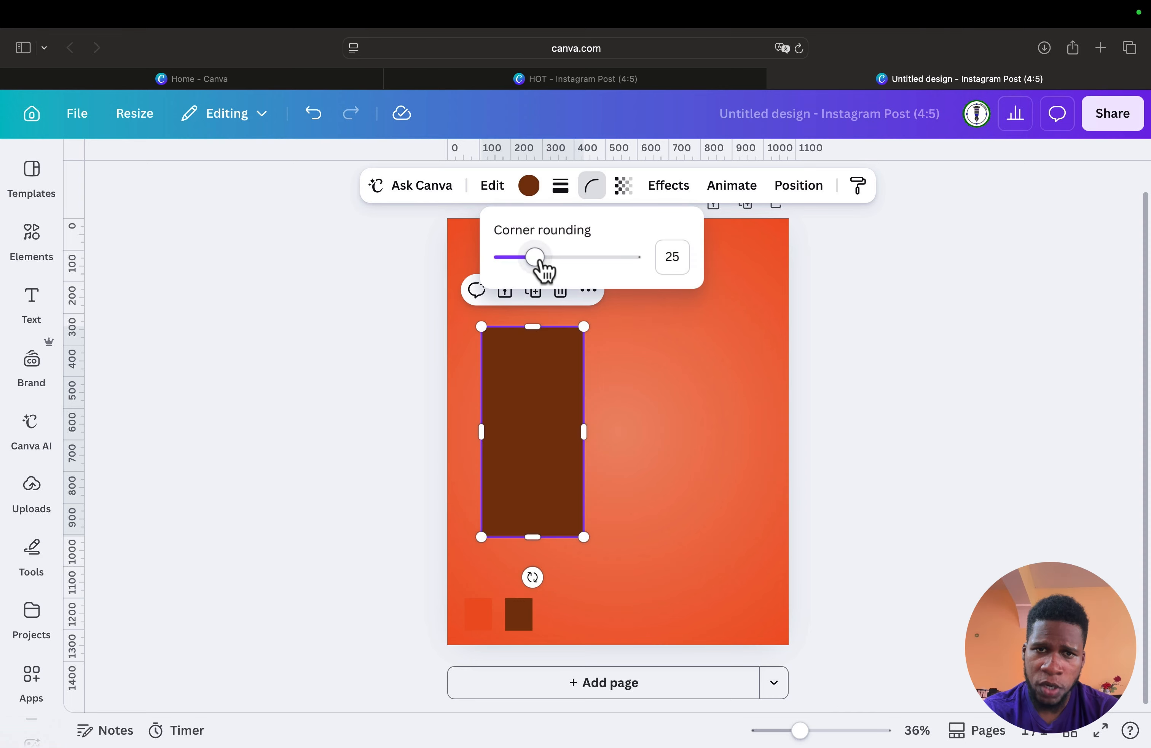
drag(535, 259, 502, 260)
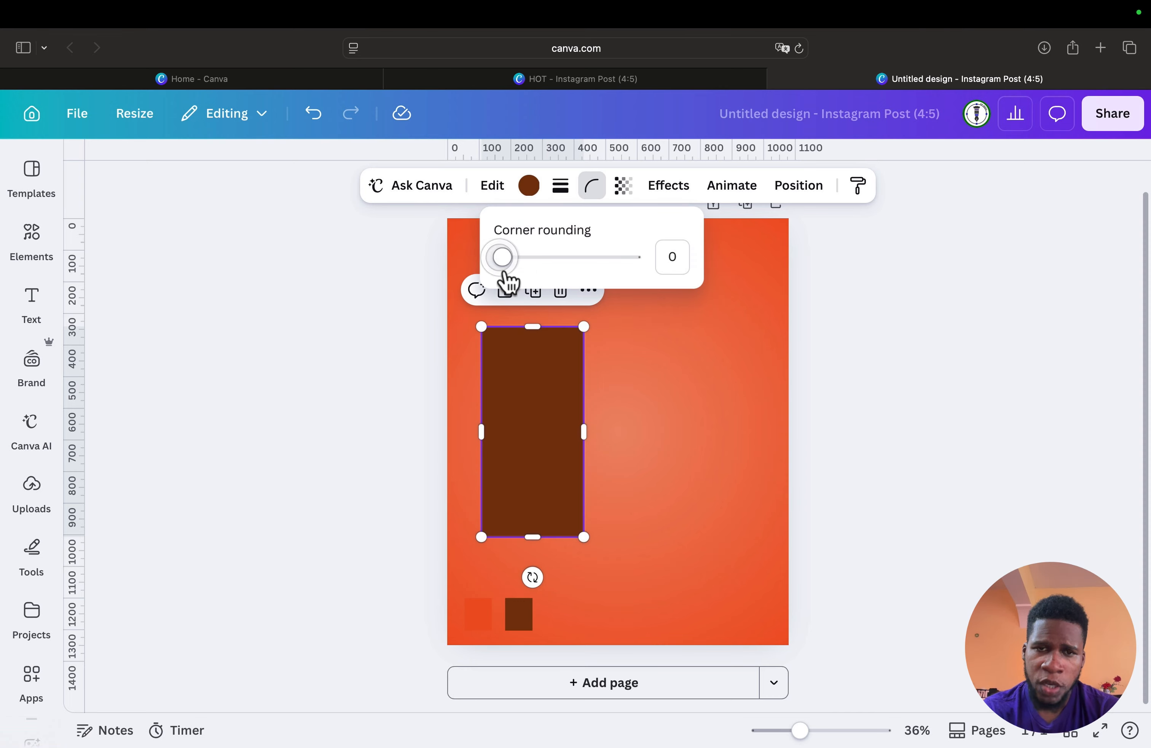
click(643, 383)
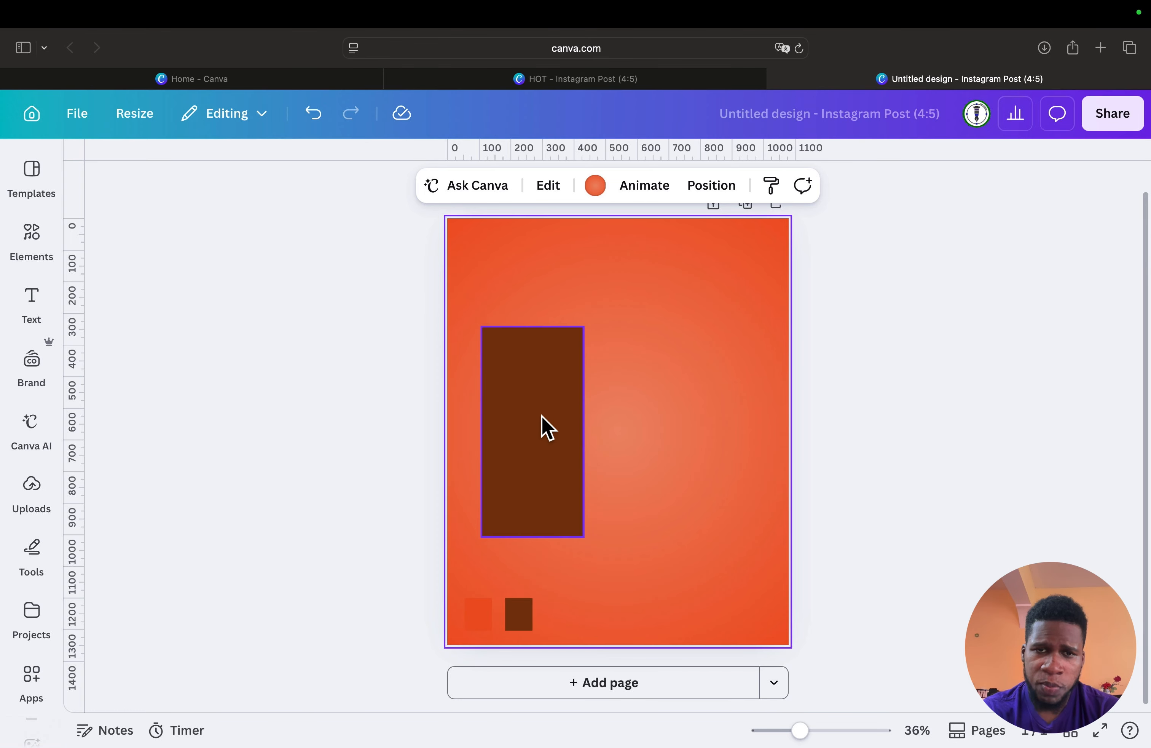
click(541, 367)
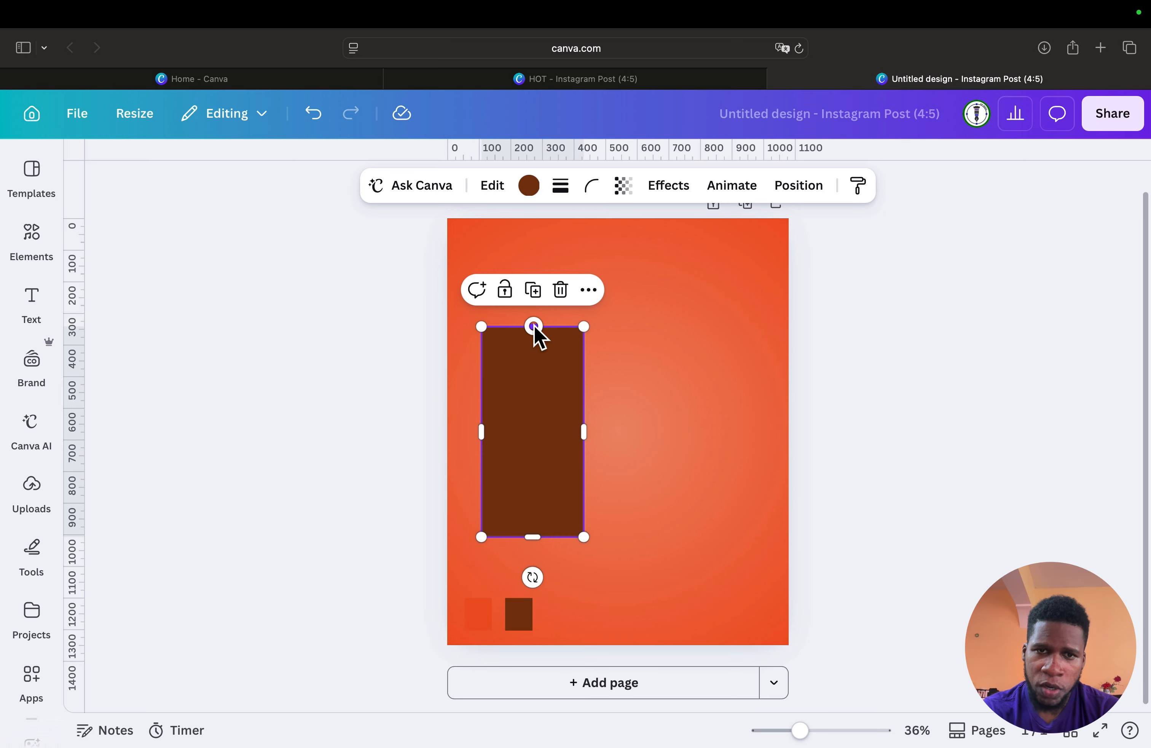
Step: Shrink the square-cornered brown rectangle so it covers only the lower-right corner of the rounded rectangle
drag(533, 332, 527, 451)
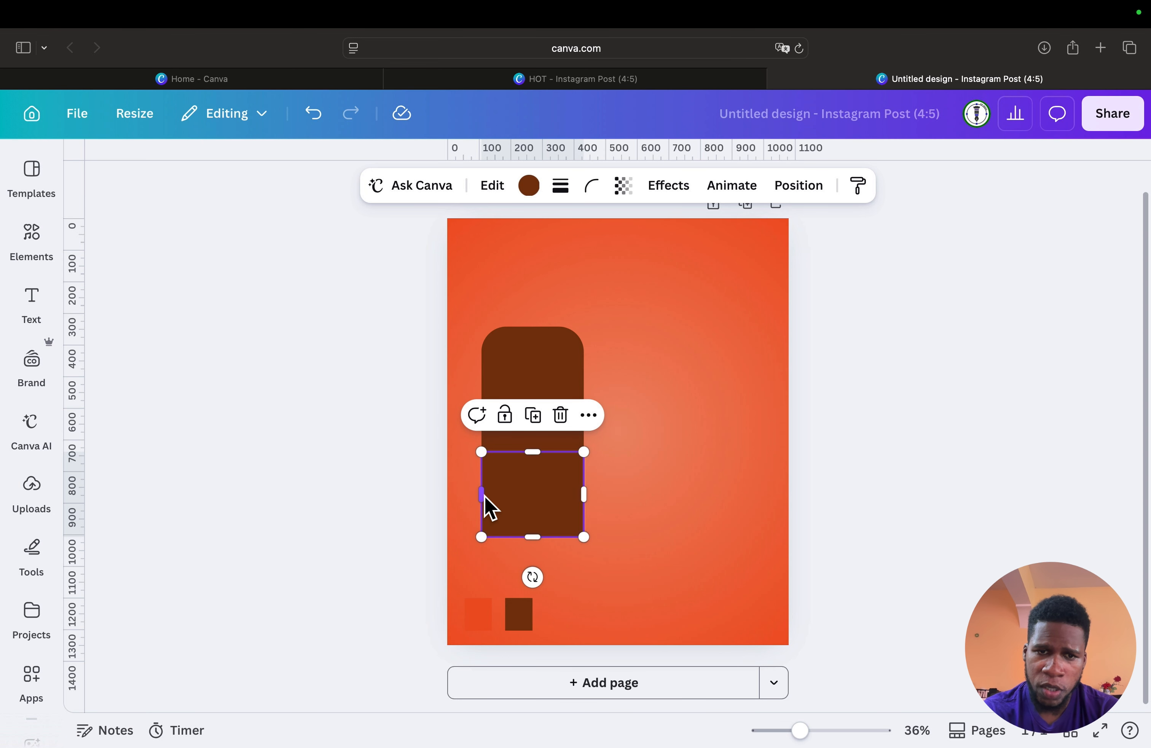
drag(482, 496, 532, 494)
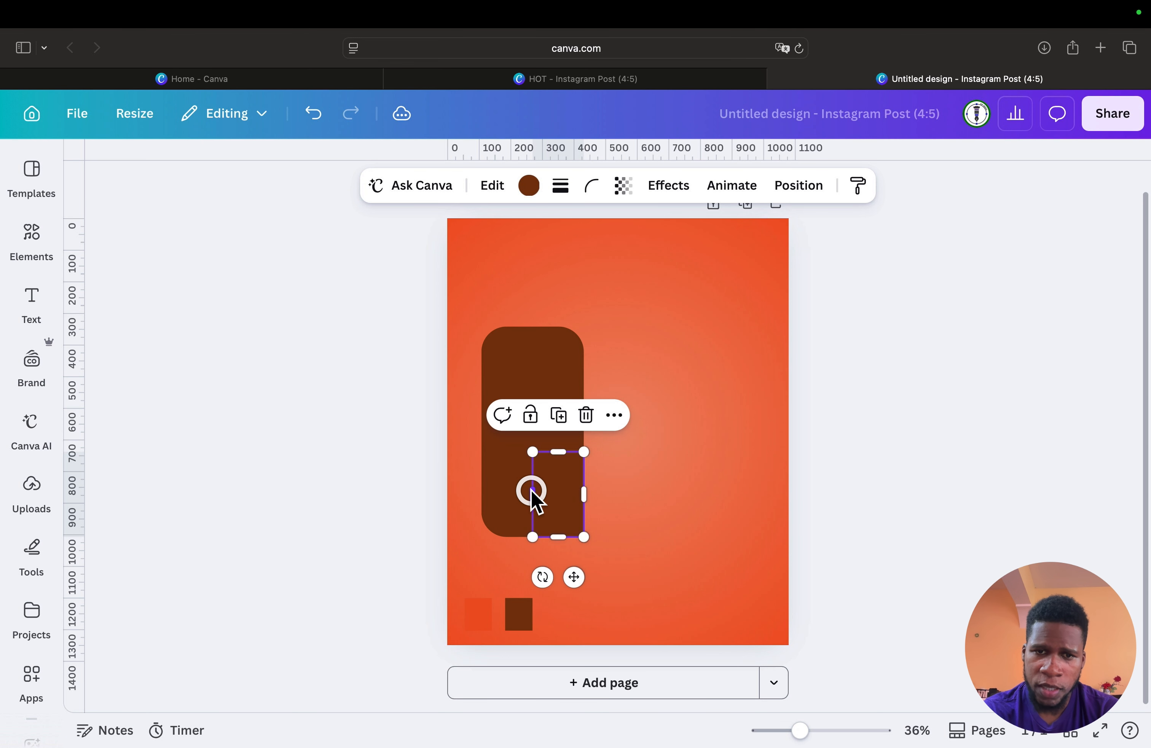
click(632, 452)
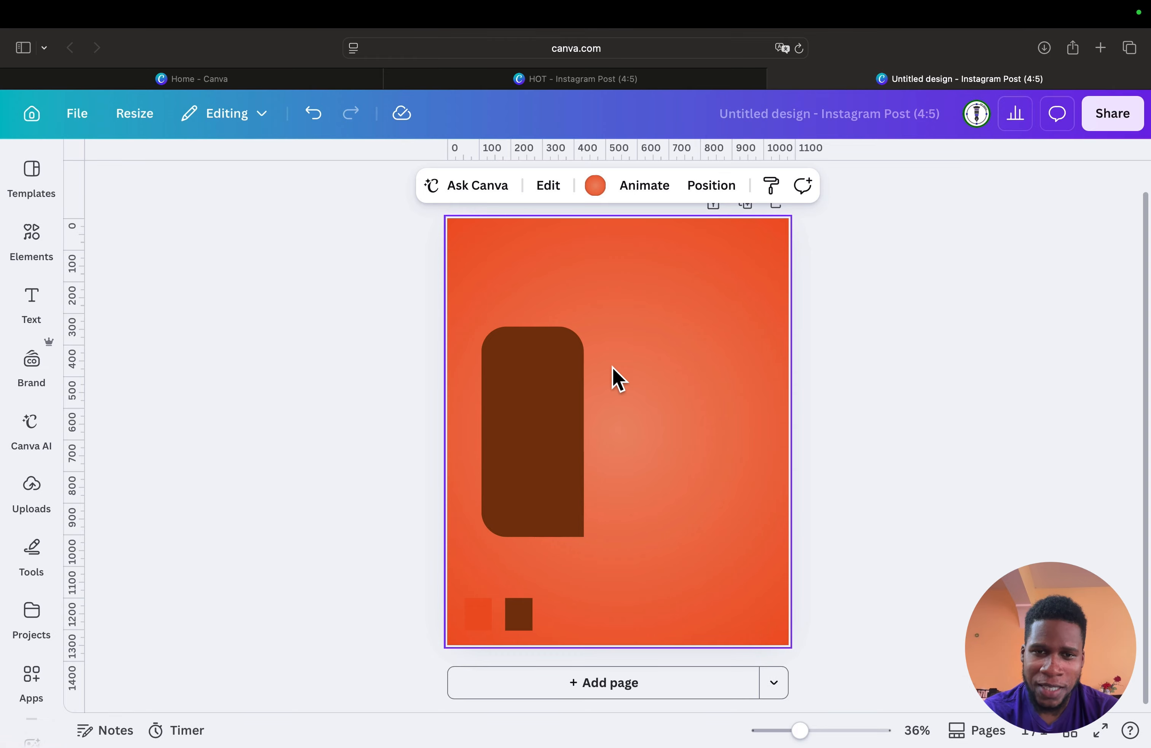
Step: Group the rounded rectangle with the small square-cornered rectangle covering its lower-right corner
drag(617, 314, 480, 539)
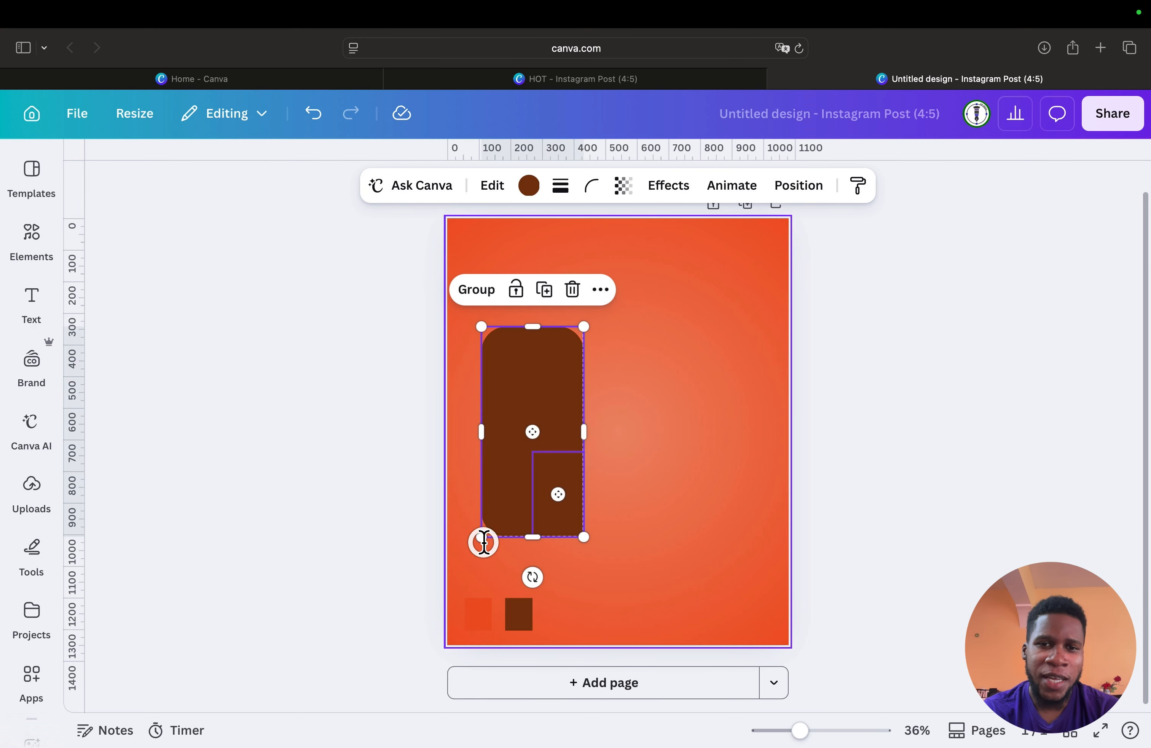
click(480, 297)
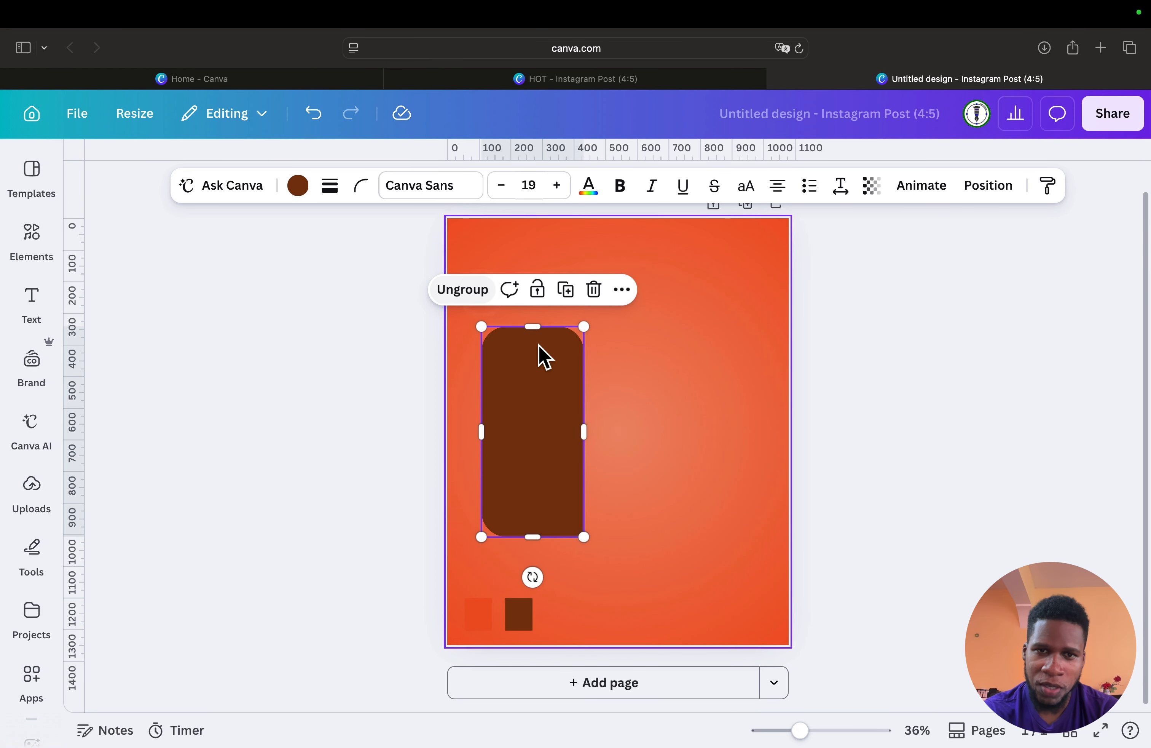
click(617, 373)
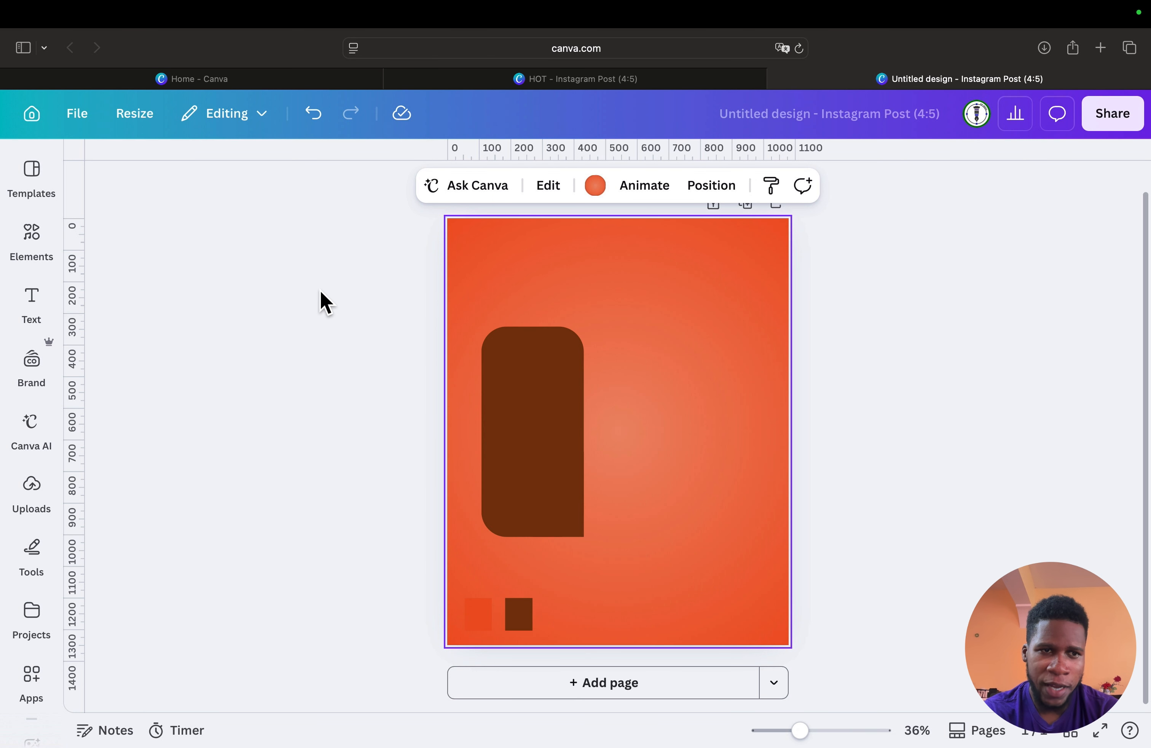
Step: Add a text box, enlarge its text to size 47.8 and place it in the page's right half beside the brown shape
click(40, 306)
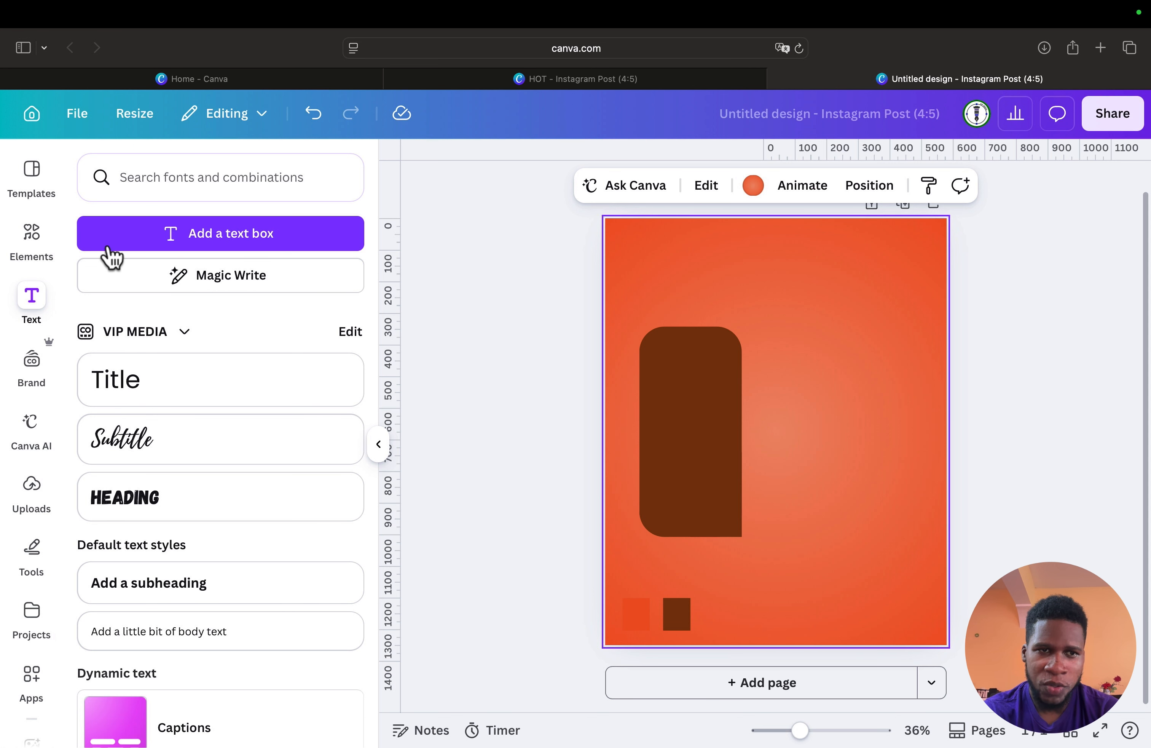
click(160, 238)
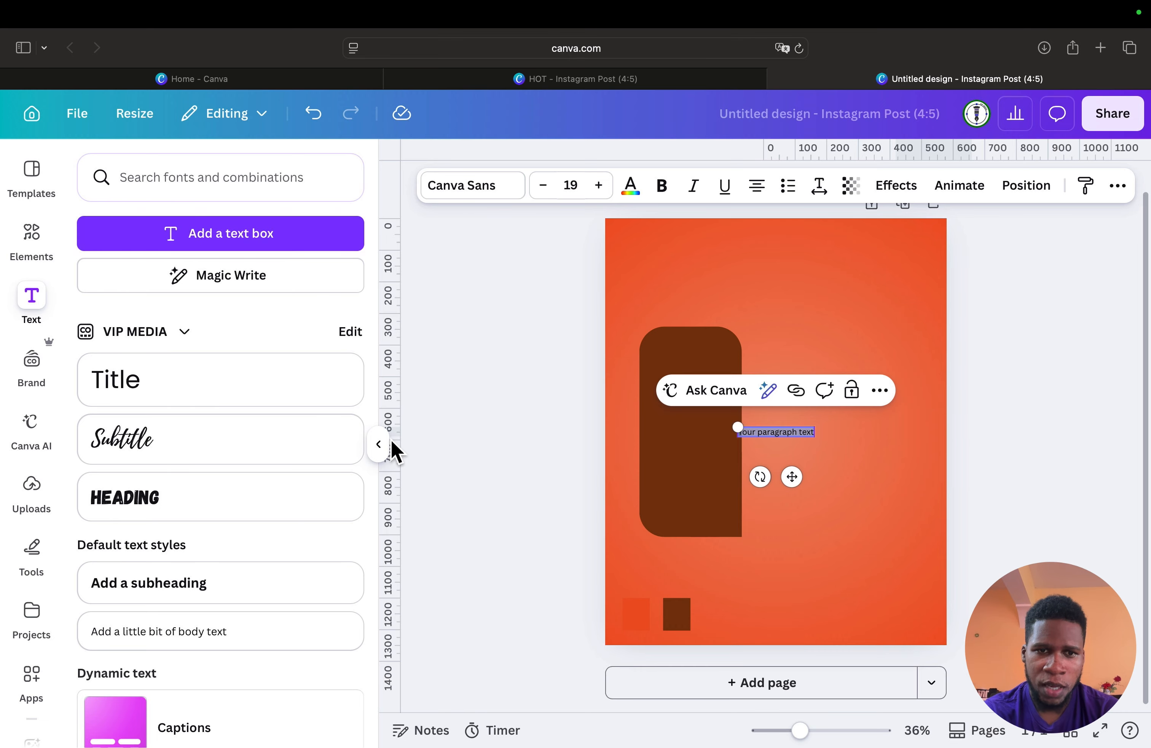
click(379, 444)
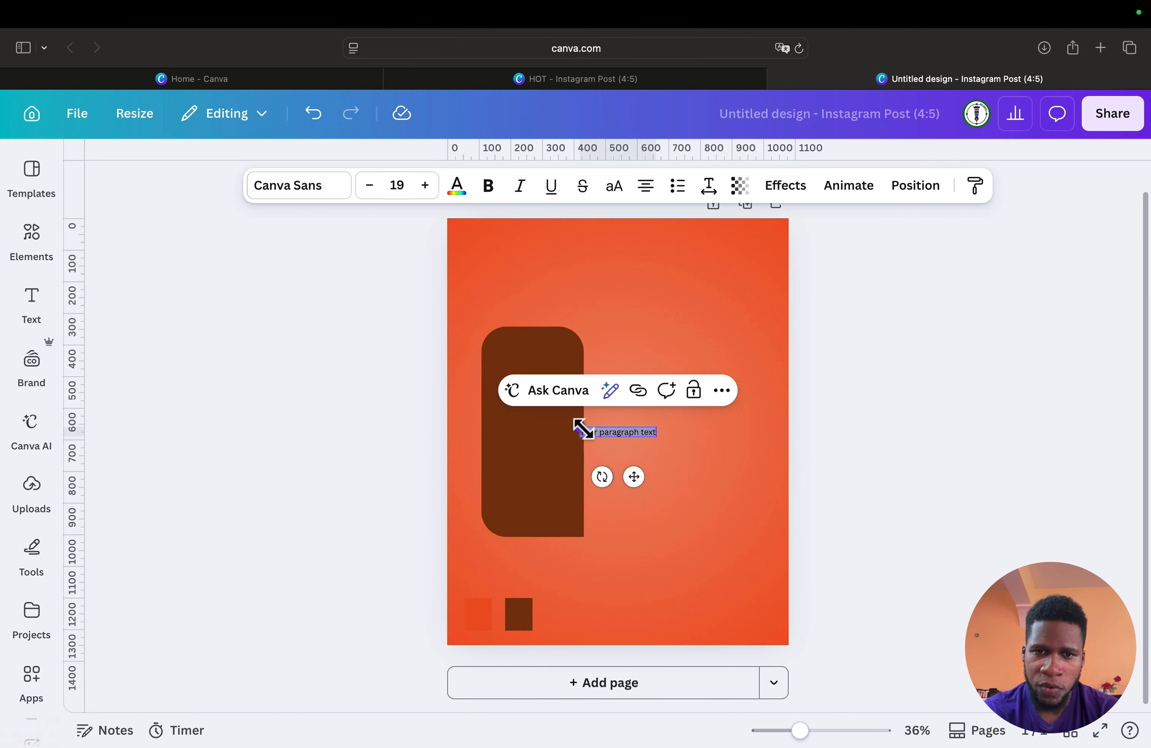
drag(584, 428, 463, 411)
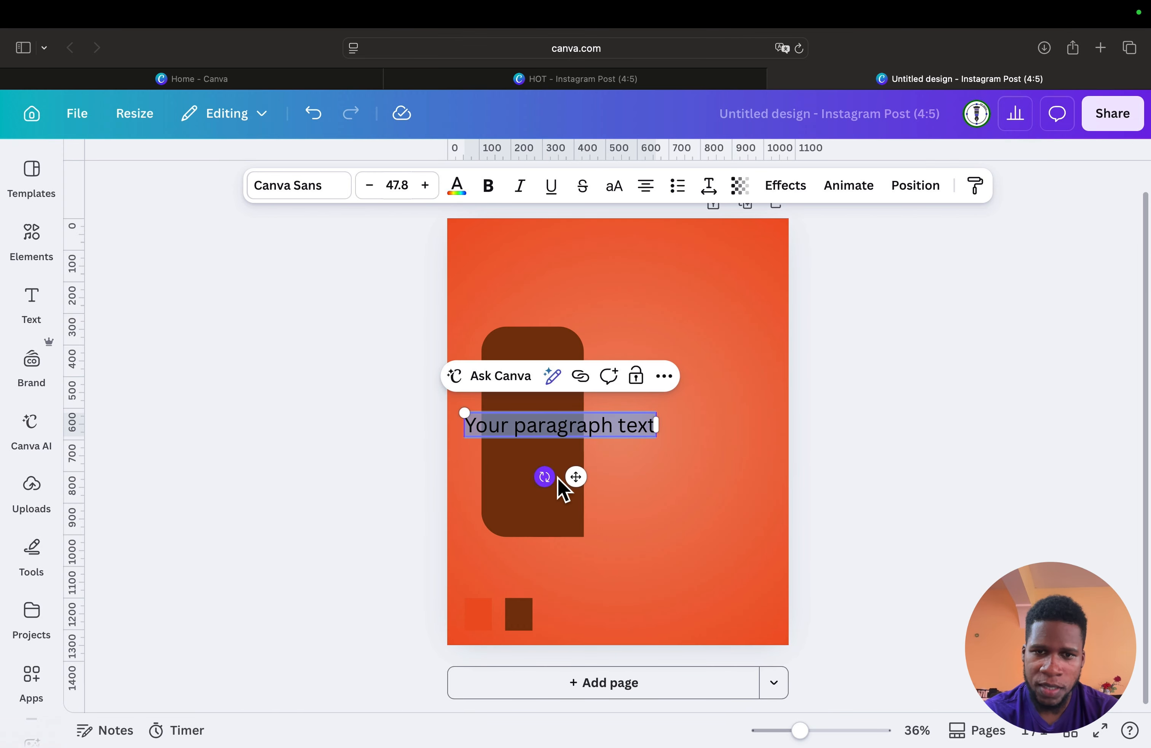
drag(576, 476, 698, 479)
scroll(663, 469, up, 1)
scroll(663, 469, up, 1)
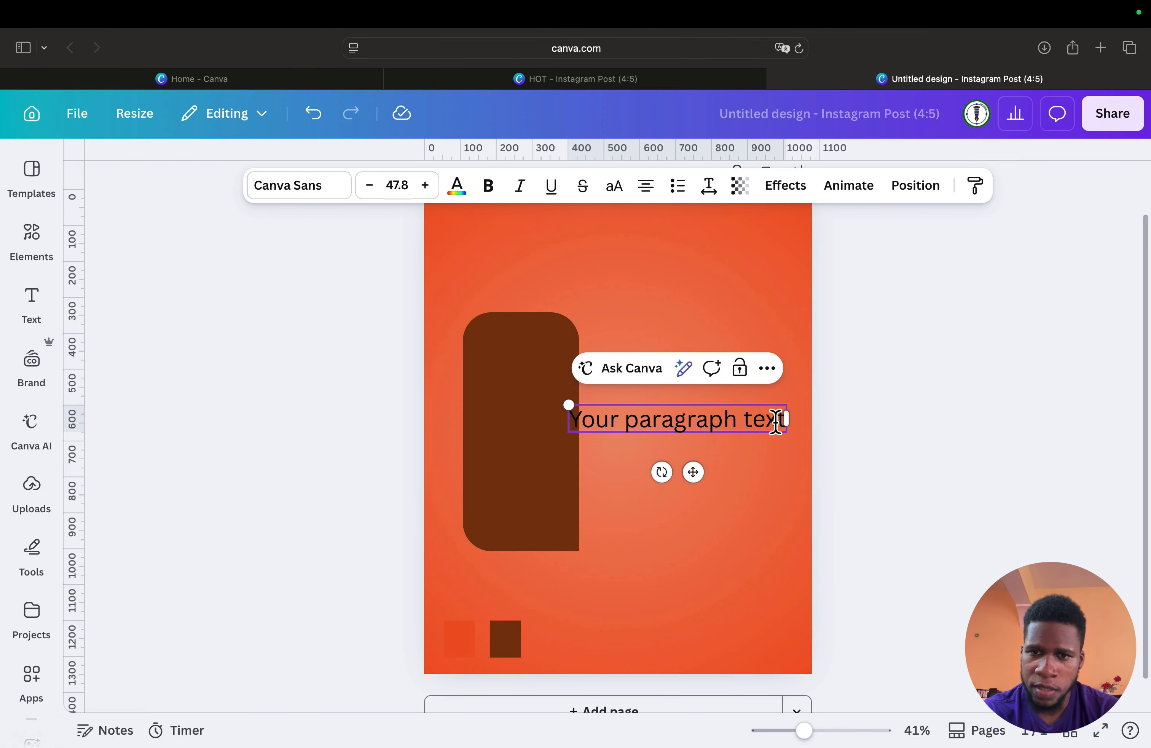
Step: Replace the placeholder text in the new text box with "HOT"
drag(776, 420, 563, 417)
text(t)
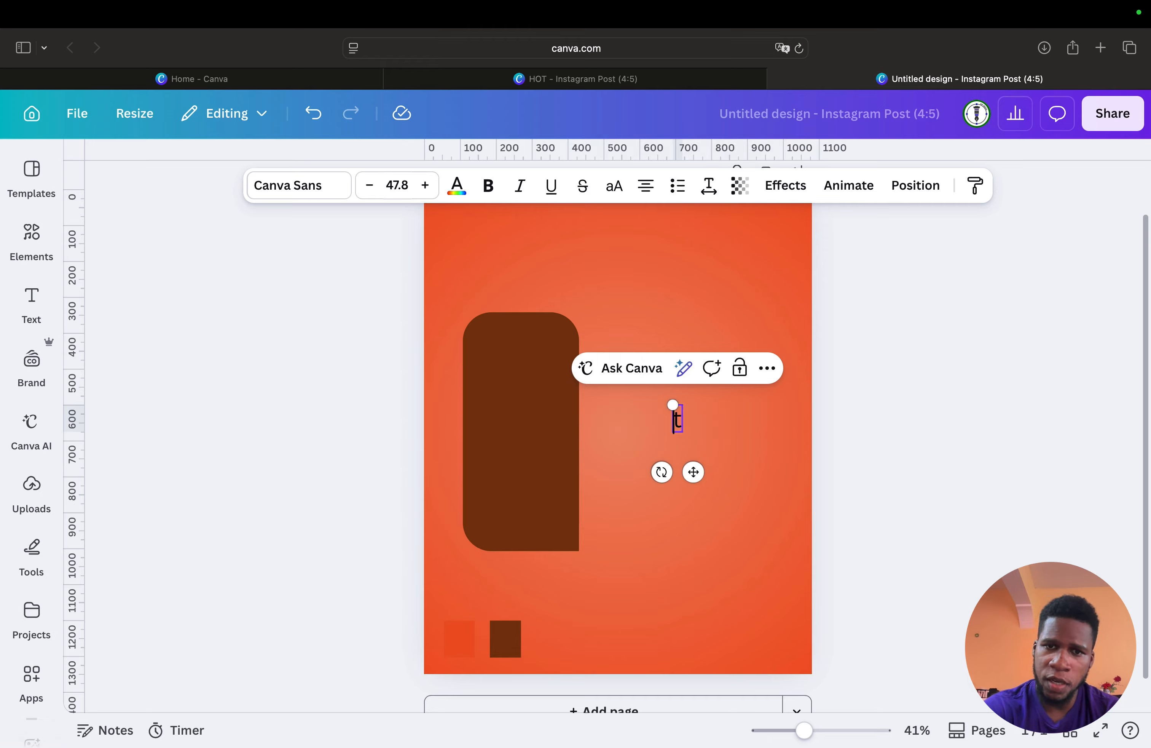
key(BackSpace)
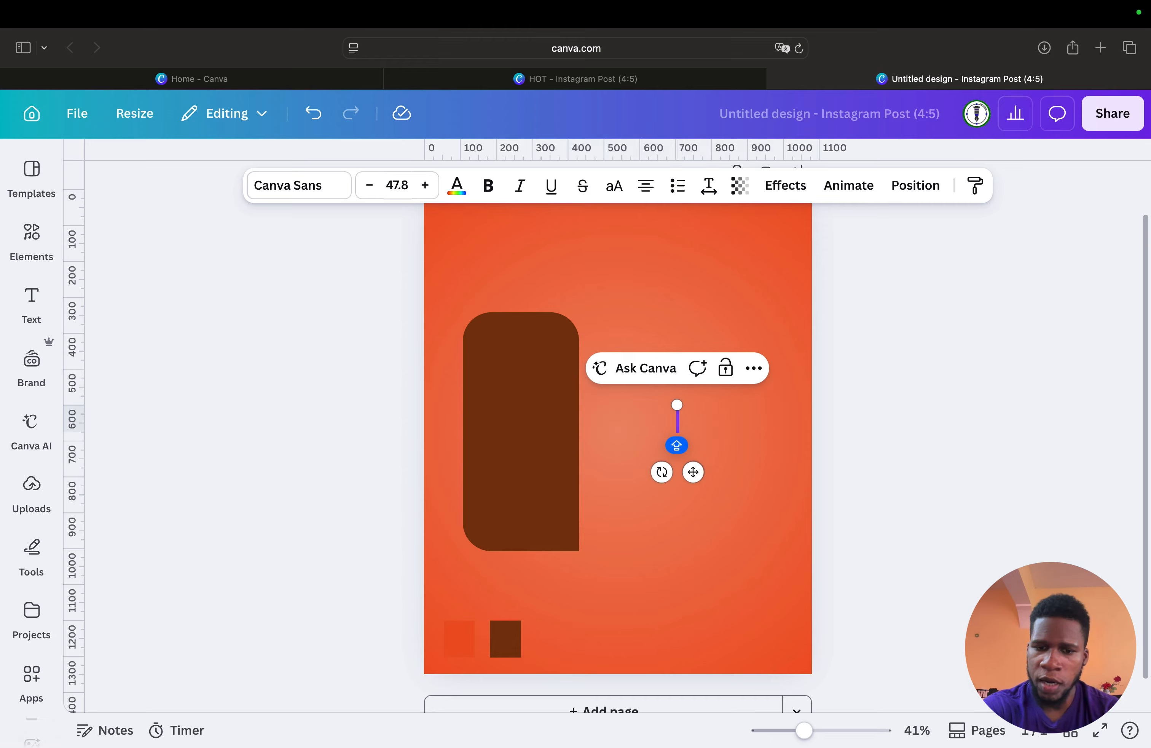
text(HOT)
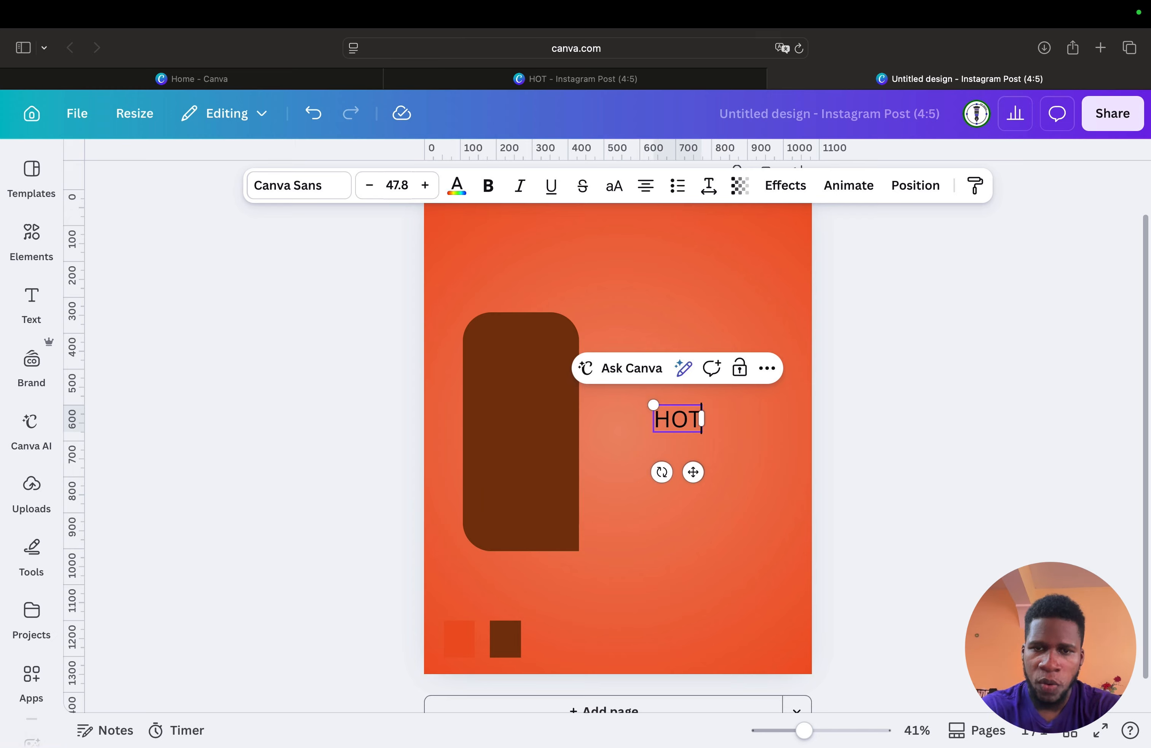
Step: Enlarge the HOT text to size 169 and place it directly right of the brown shape's upper part
drag(650, 407, 514, 378)
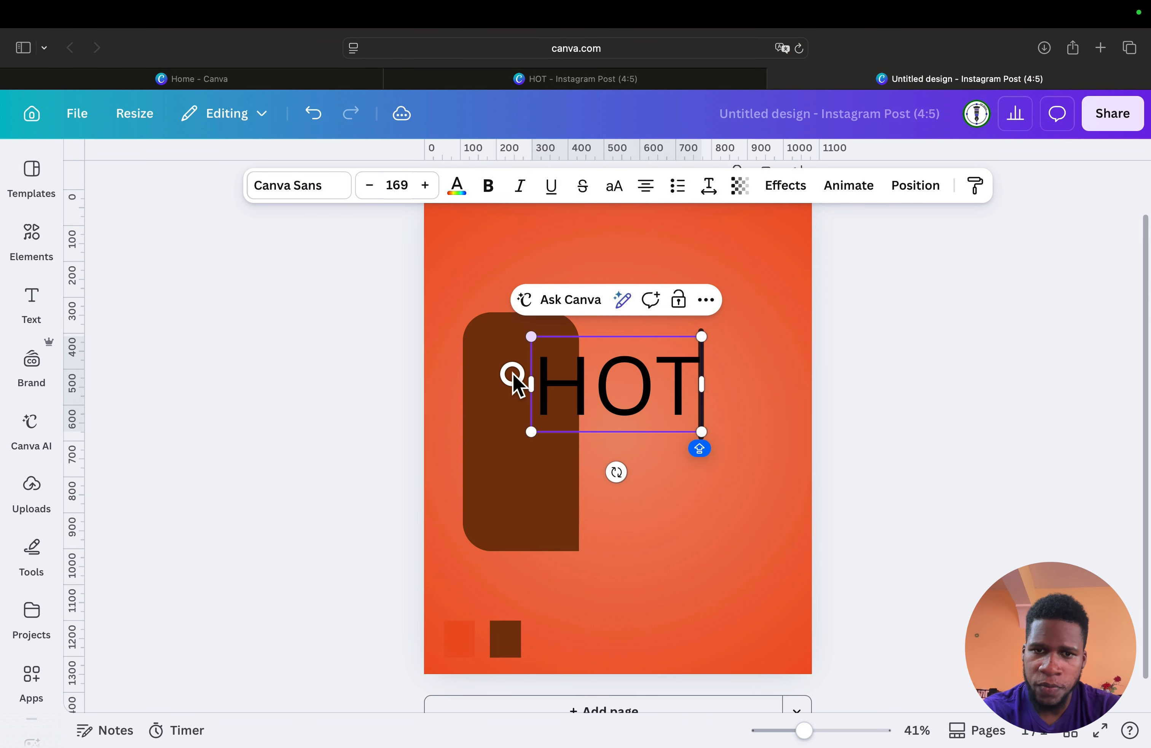
click(634, 459)
drag(635, 393, 682, 378)
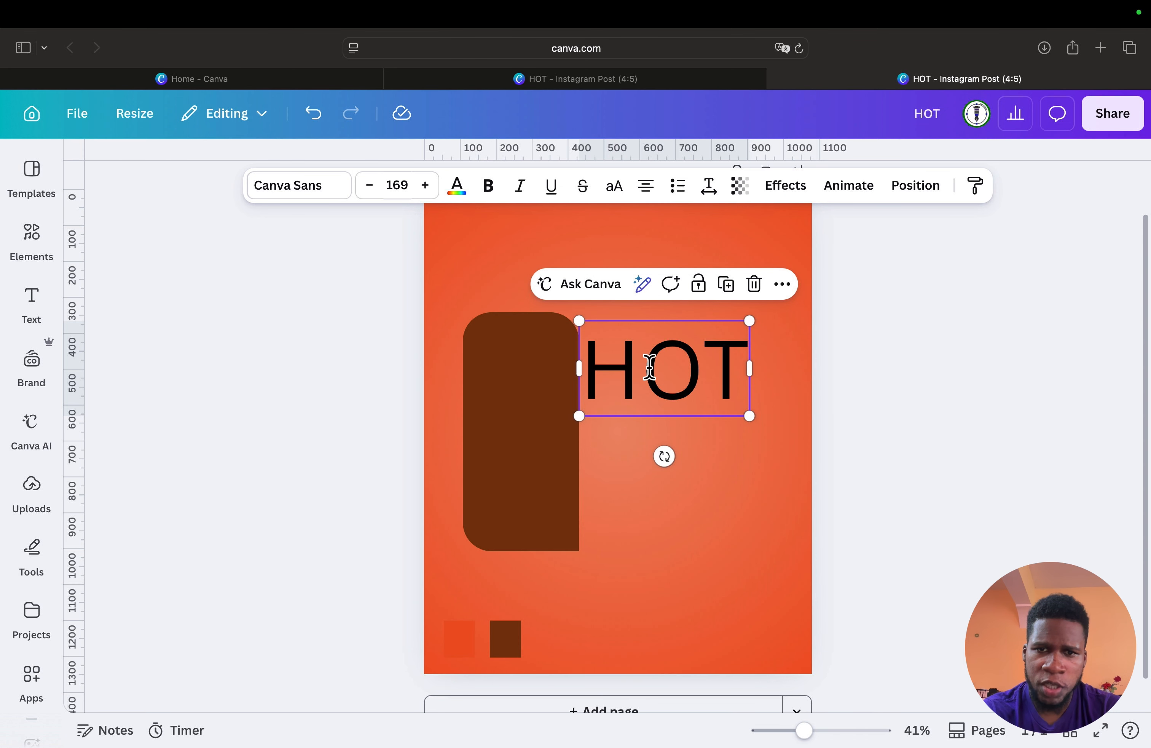
Step: Set the font of the HOT text to Anton
click(306, 192)
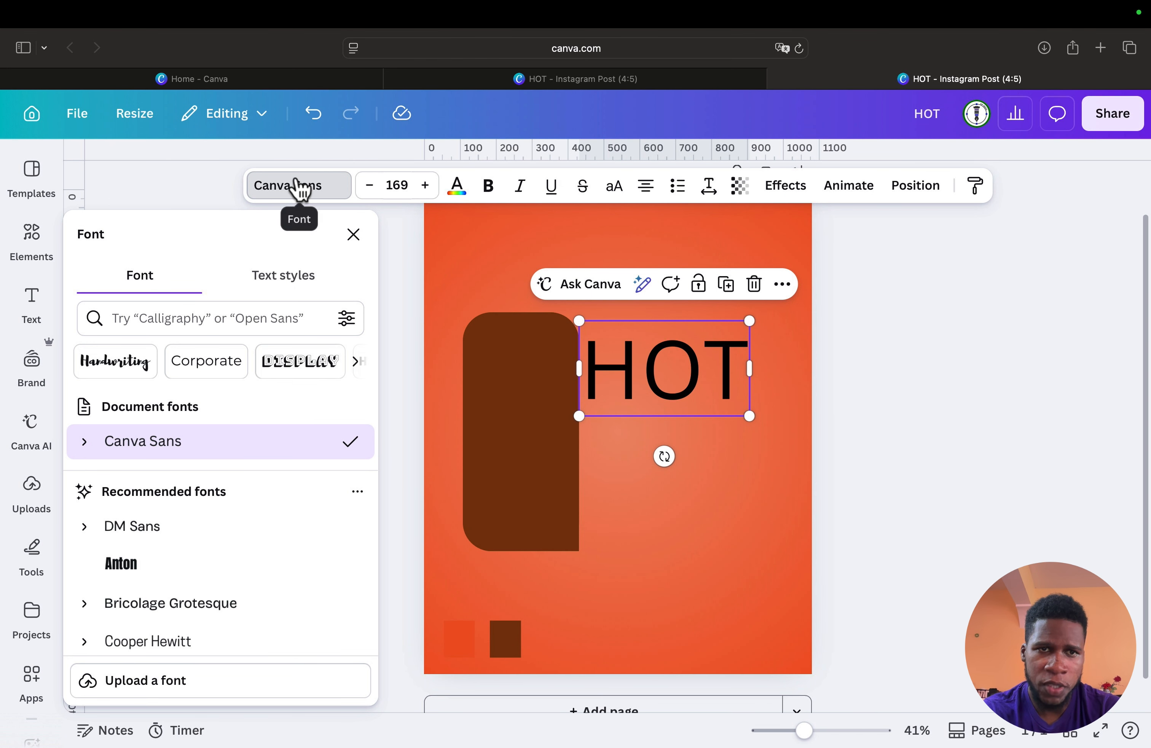
click(183, 318)
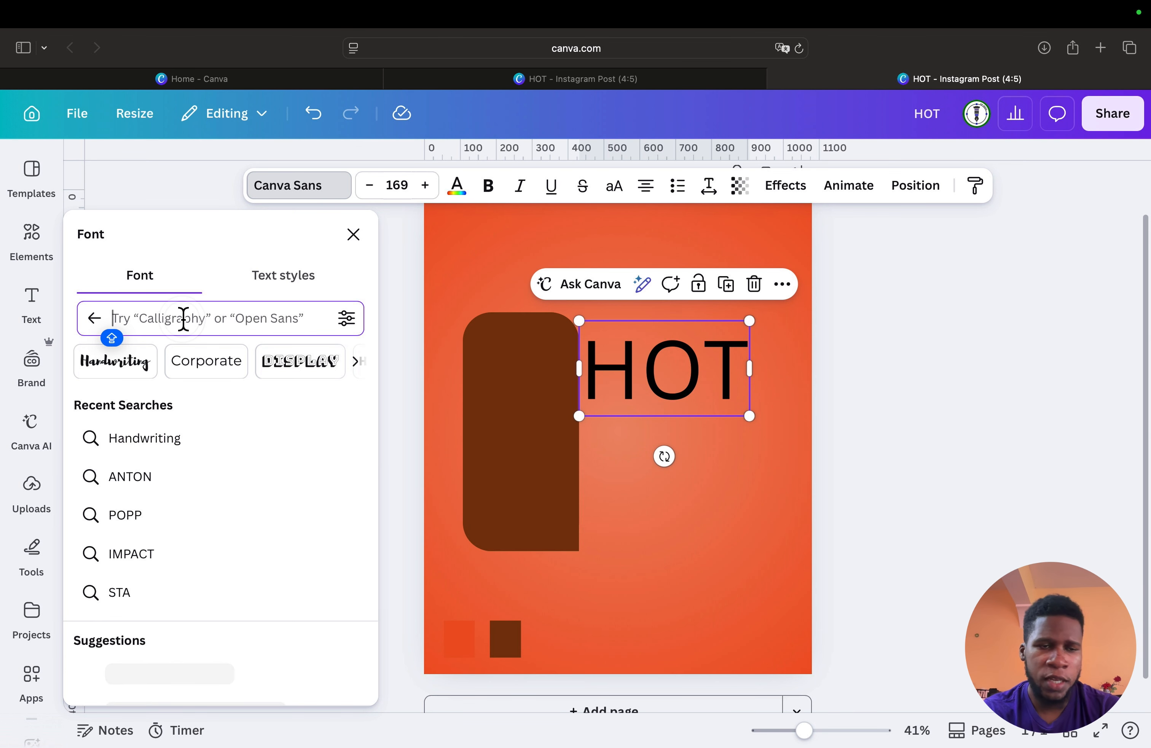
text(A)
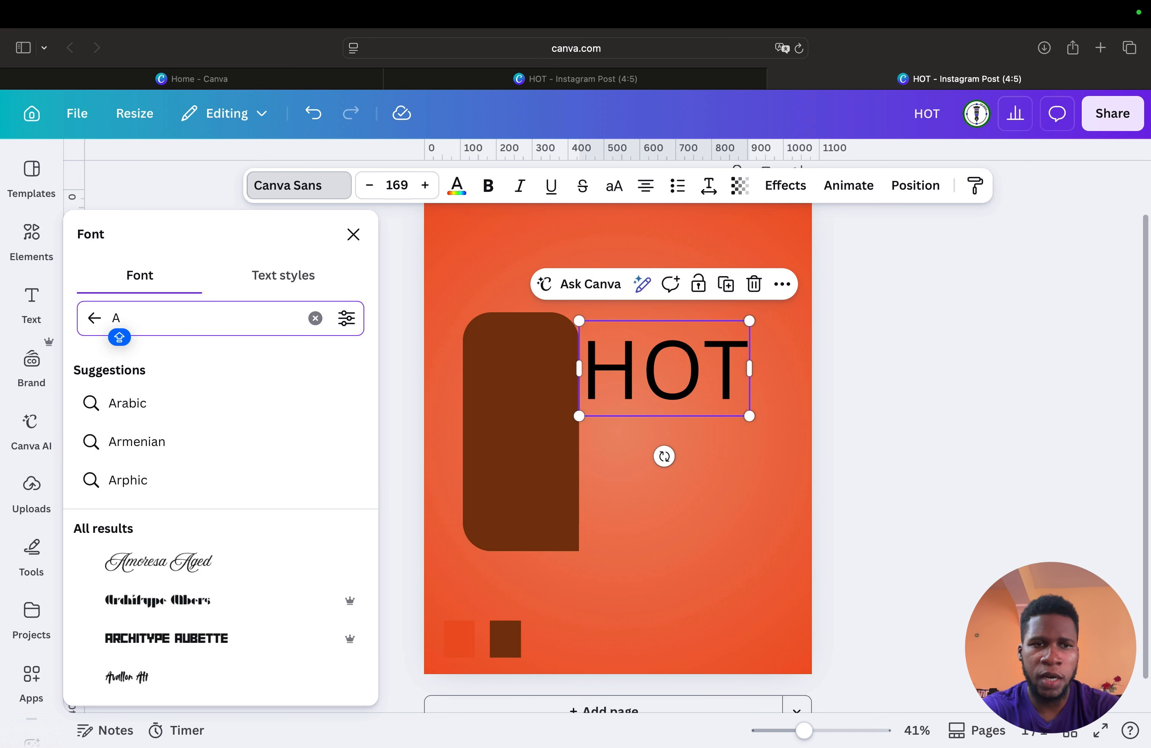
text(NTON)
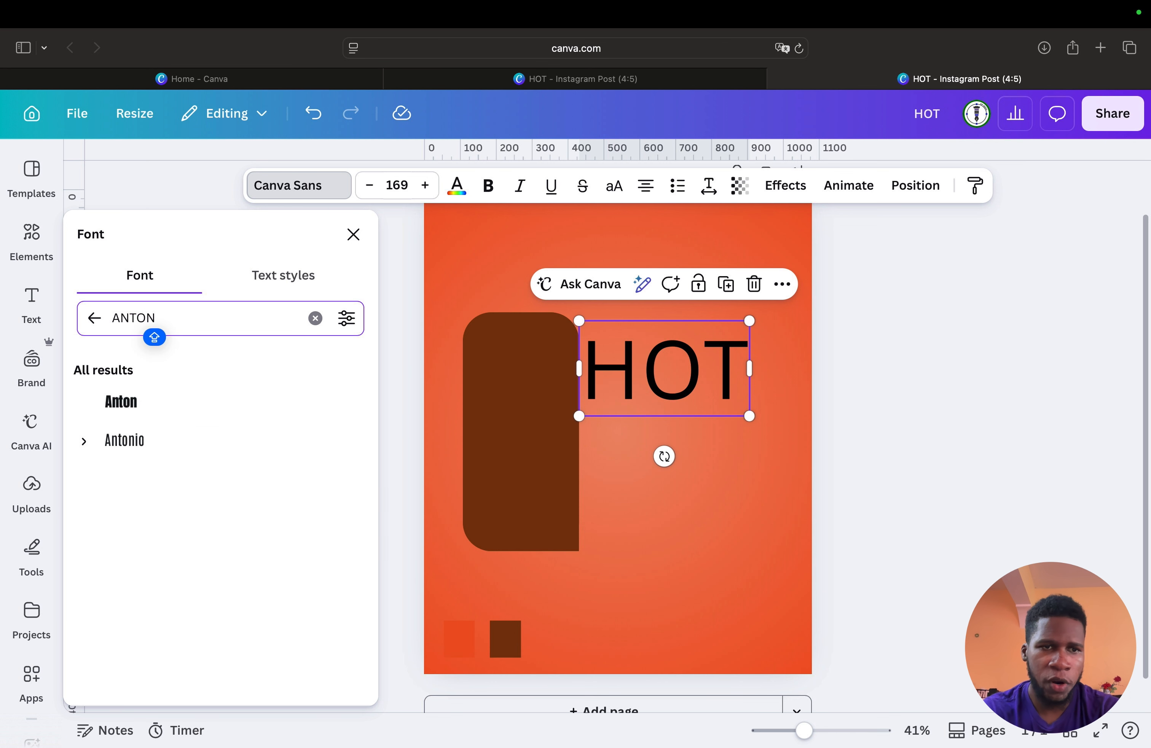
click(137, 411)
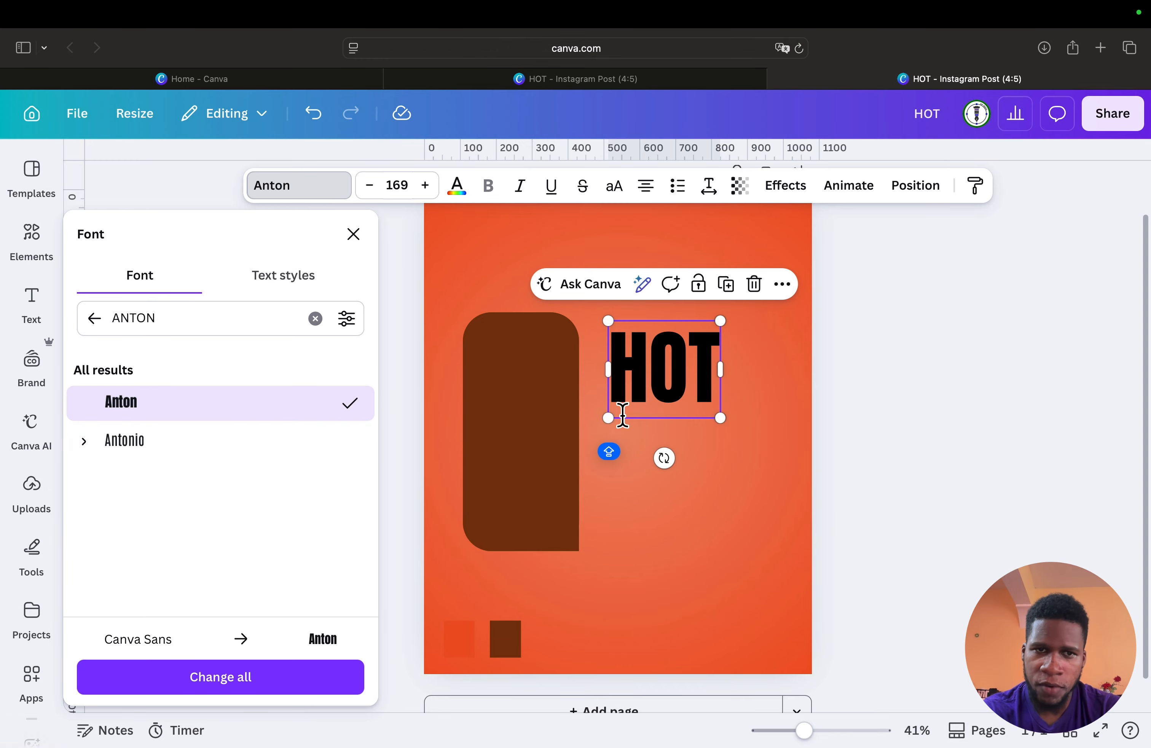
click(355, 235)
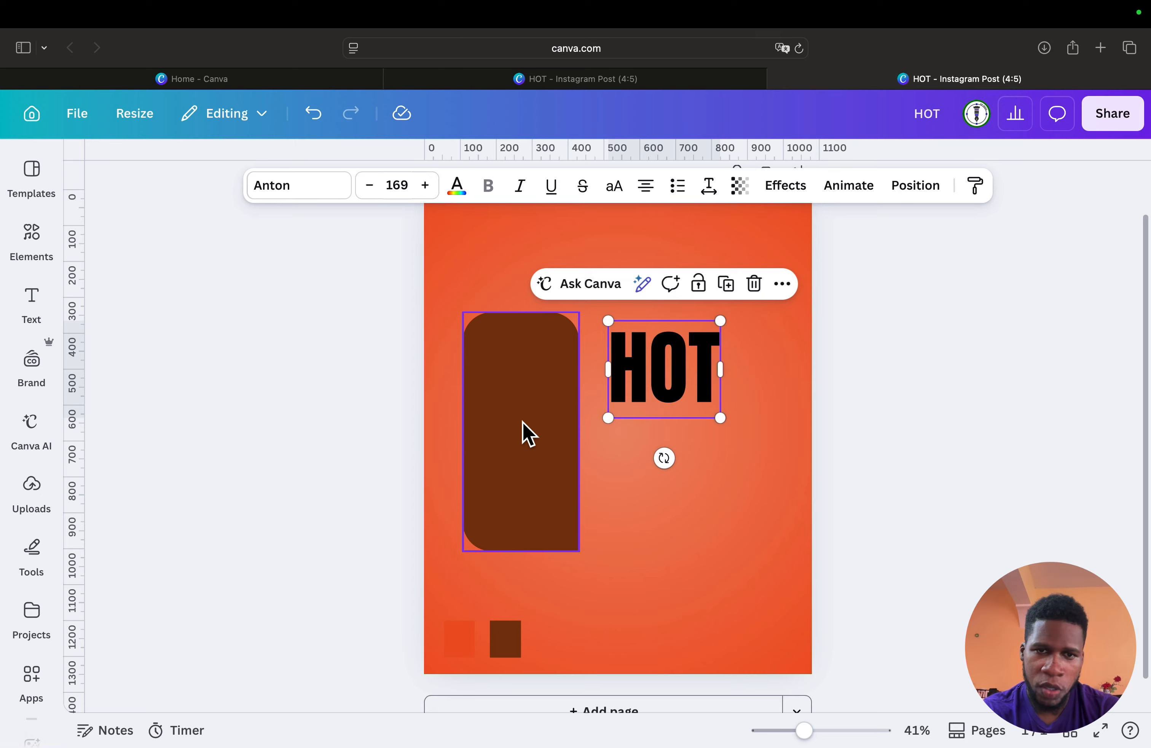
Step: Recolour the HOT text dark brown to match the grouped shape and enlarge it to font size 276
click(519, 437)
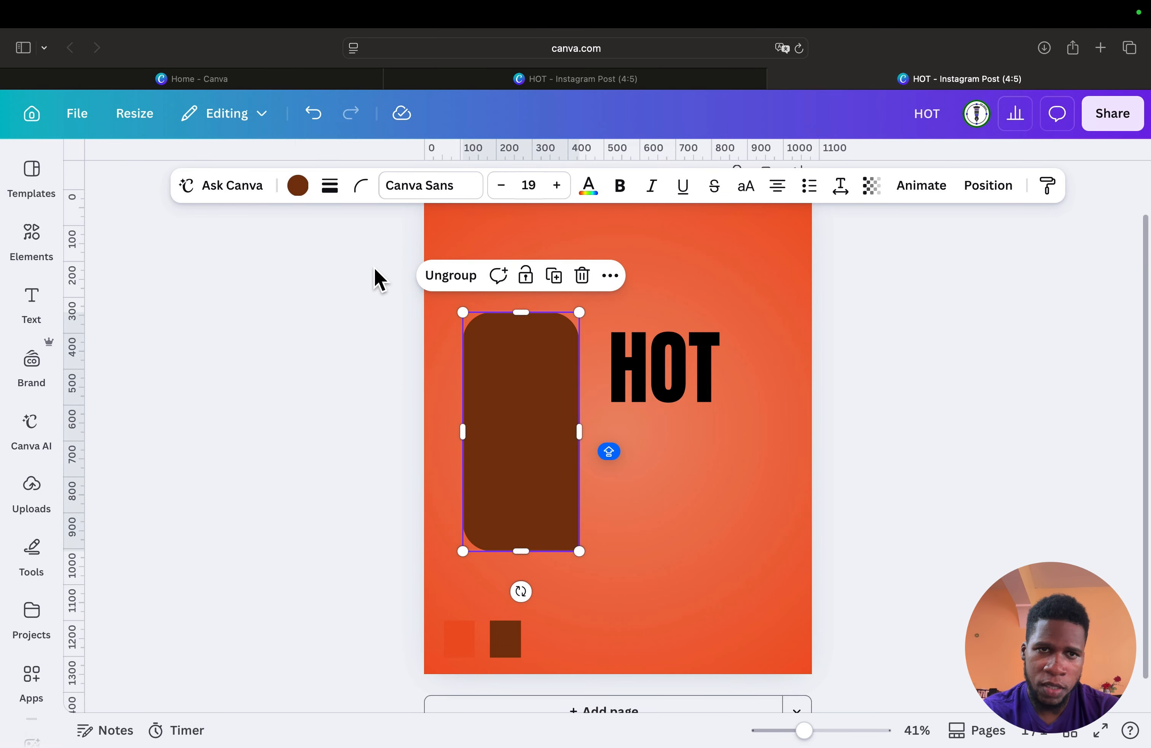
click(296, 187)
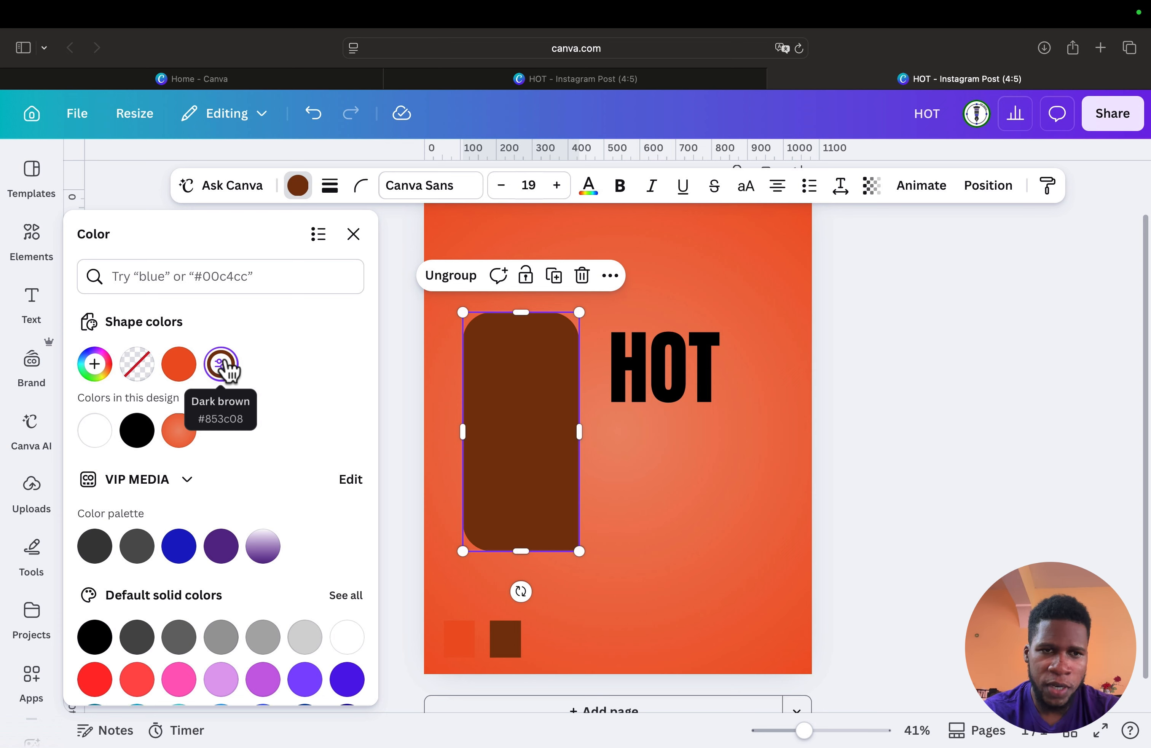
click(355, 236)
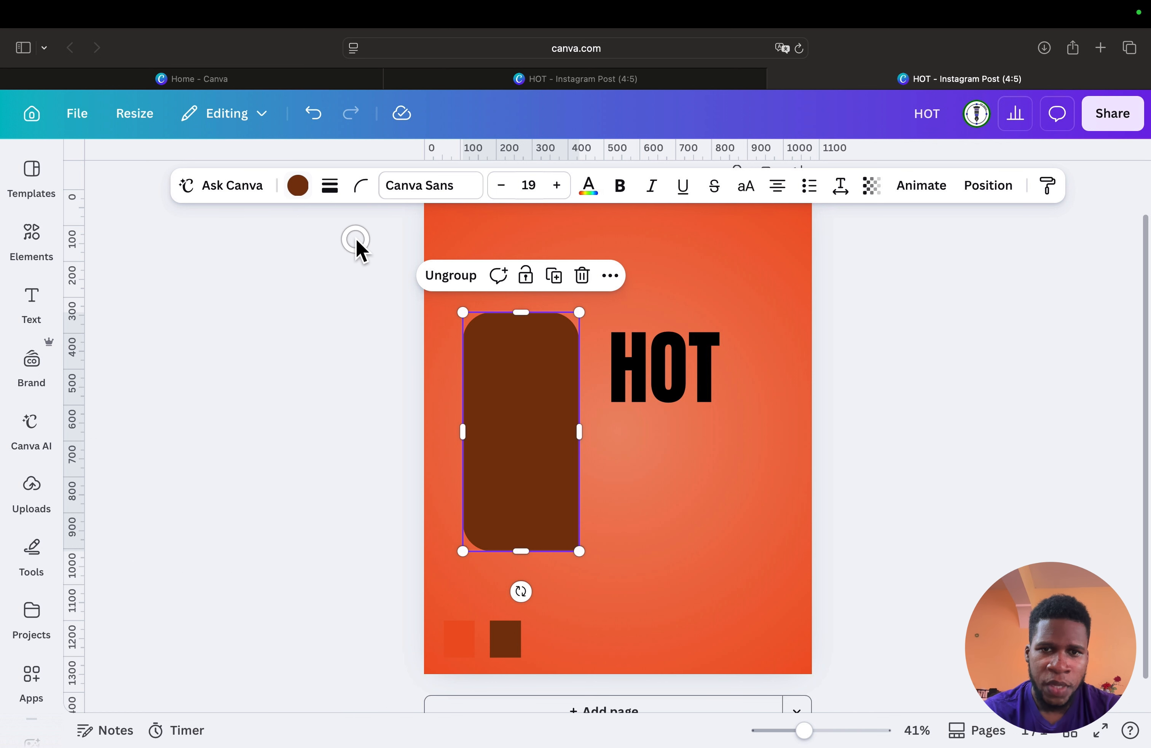
click(655, 362)
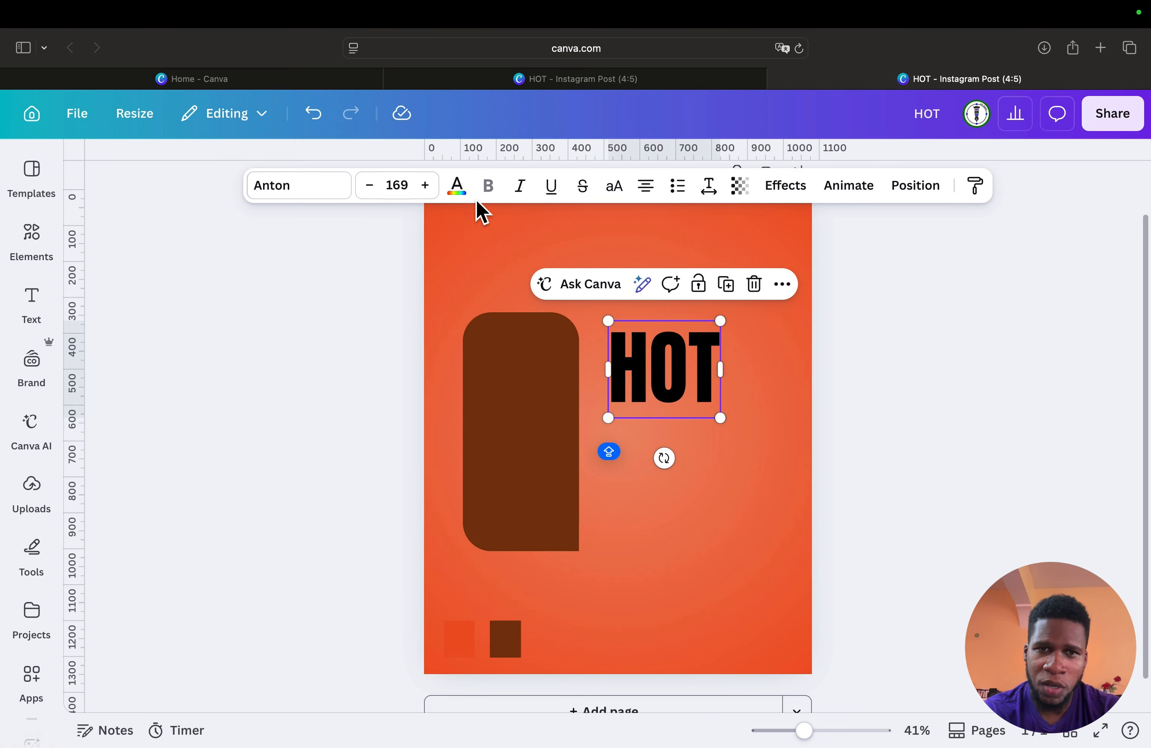
click(457, 186)
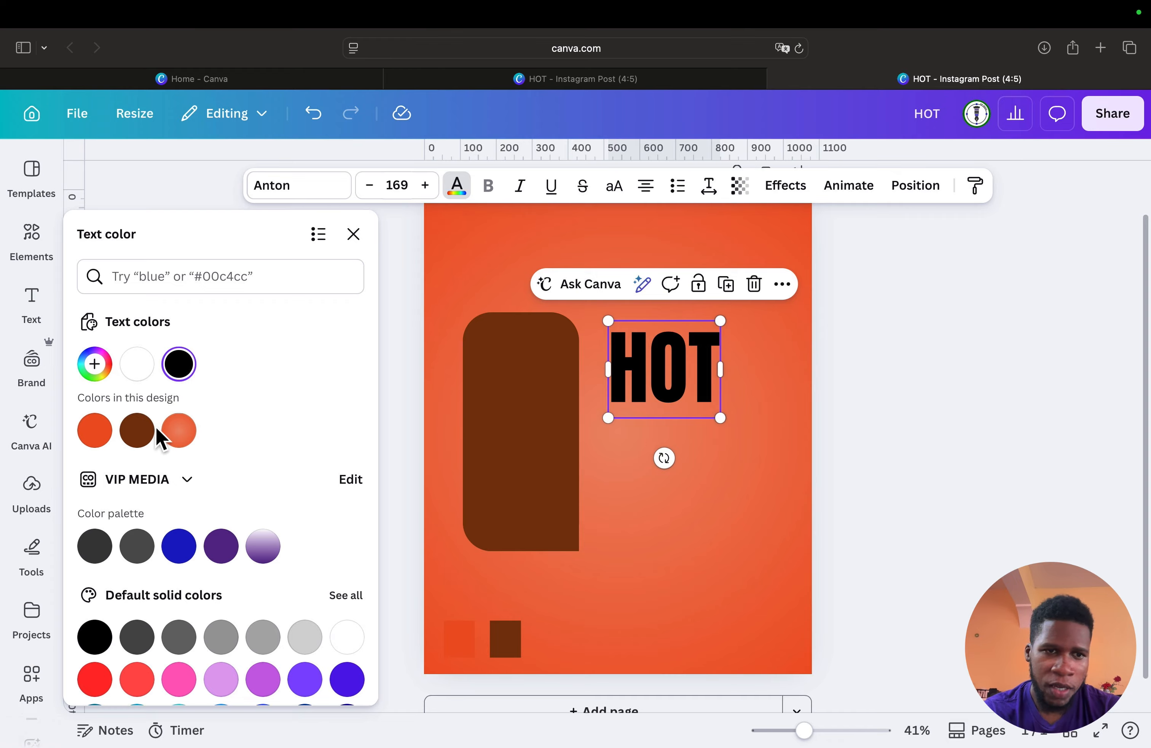
click(137, 430)
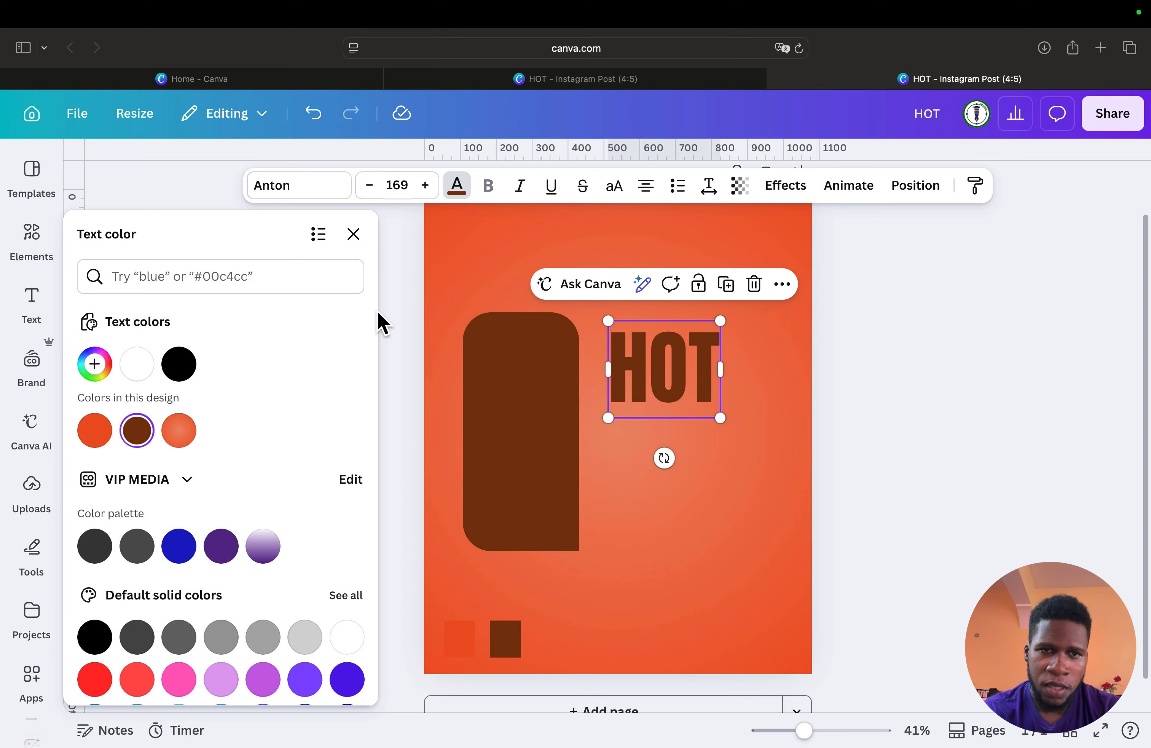
click(353, 235)
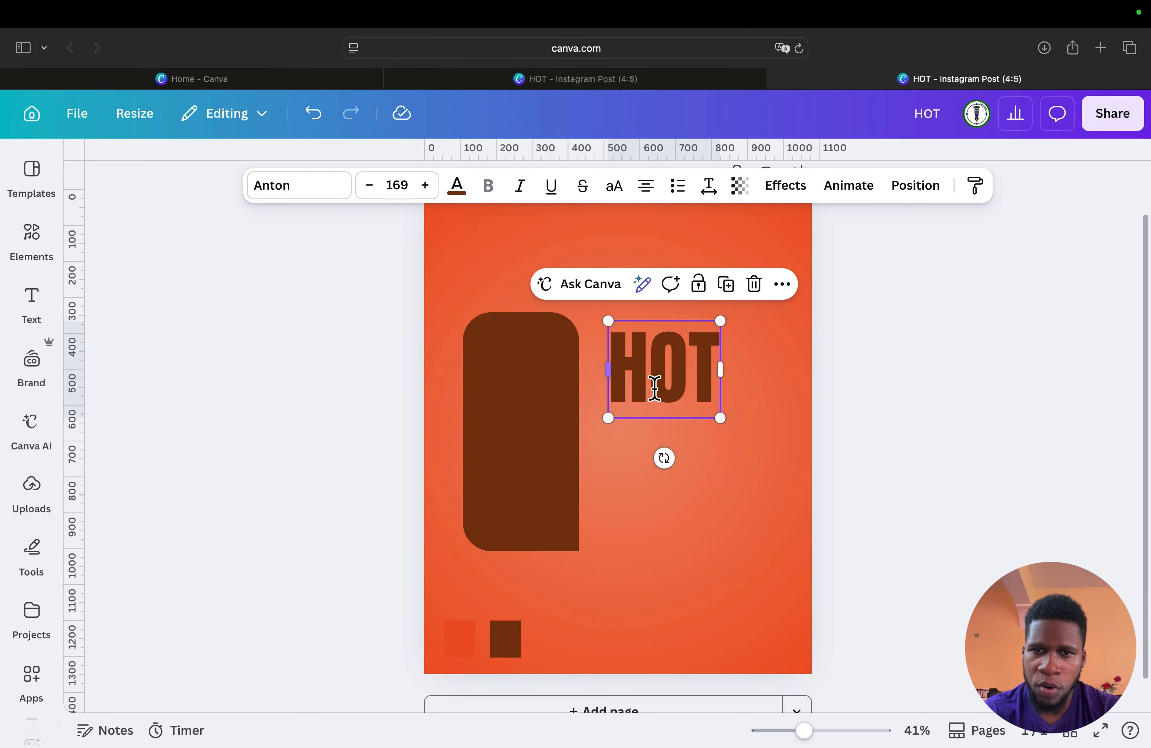
drag(721, 418, 768, 461)
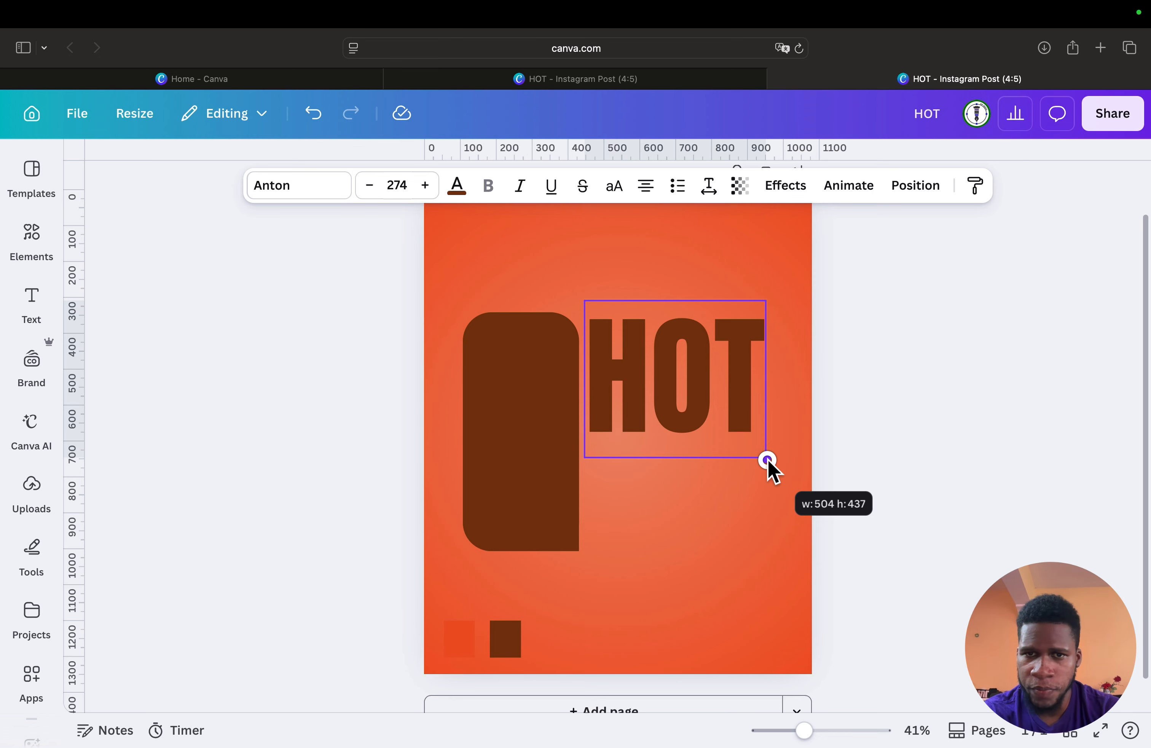
mouse_move(768, 461)
mouse_down()
mouse_move(771, 470)
mouse_move(767, 459)
mouse_up()
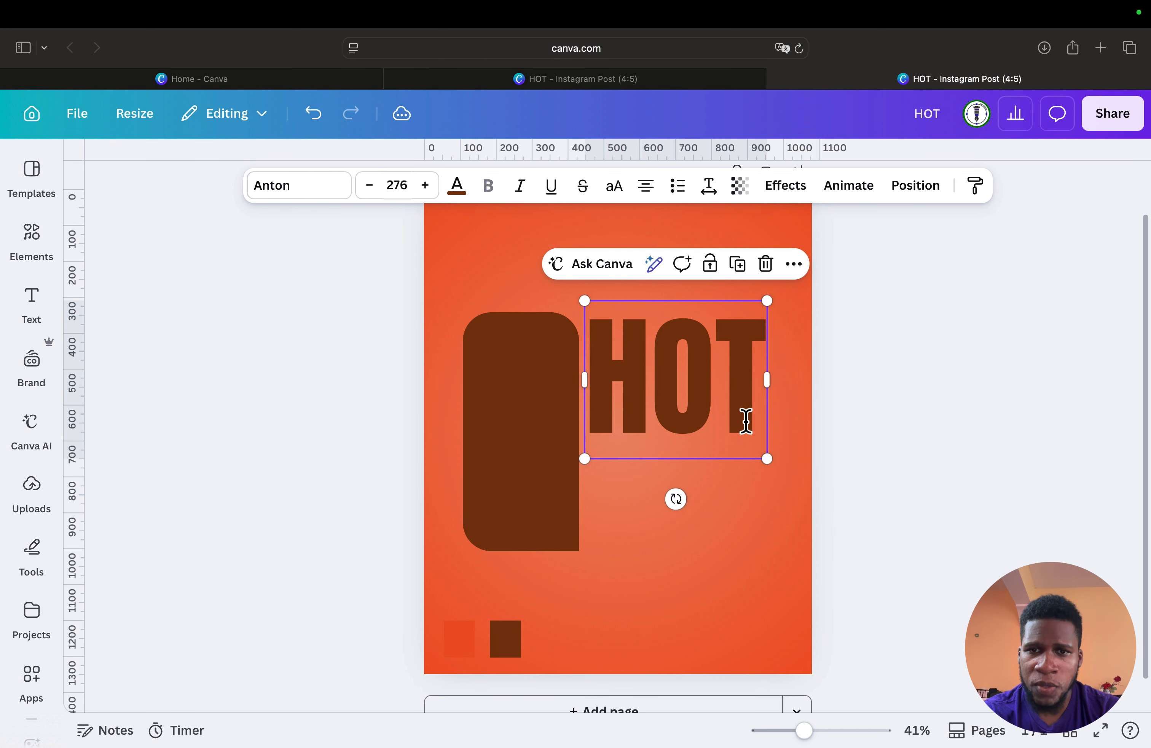
Step: Duplicate the HOT text, place the copy directly below it and change its wording to "DOG"
click(738, 268)
drag(723, 352, 717, 470)
double_click(717, 471)
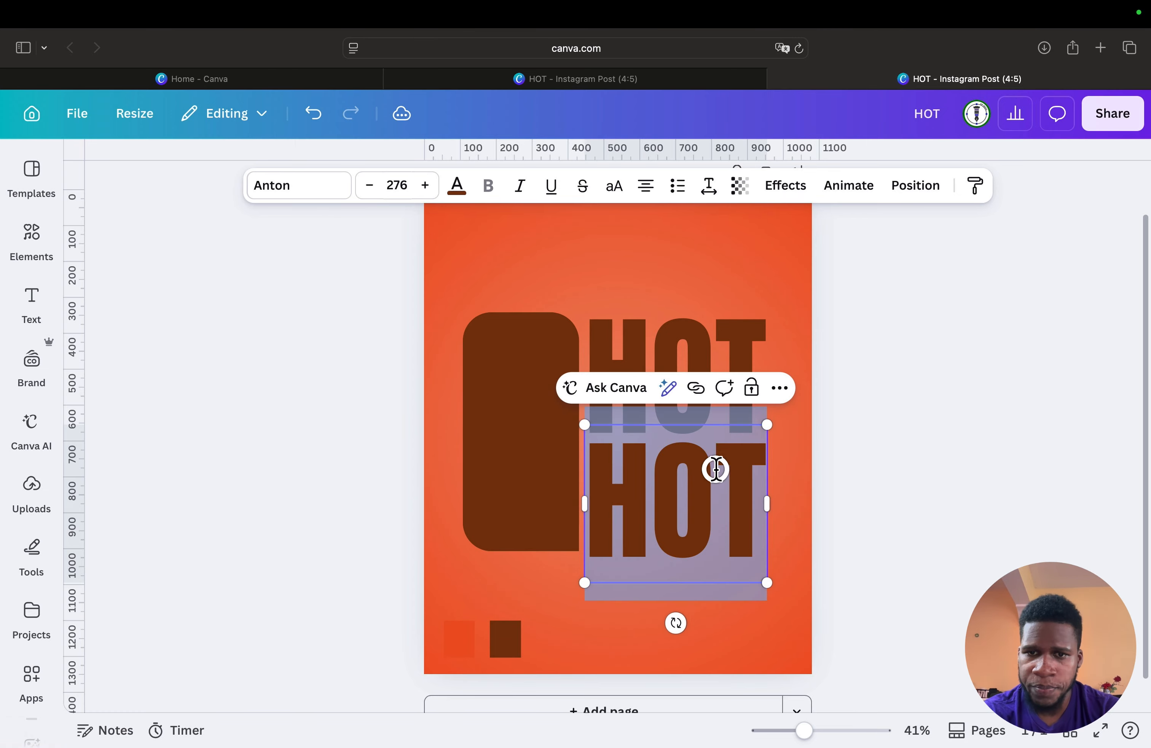
text(DOG)
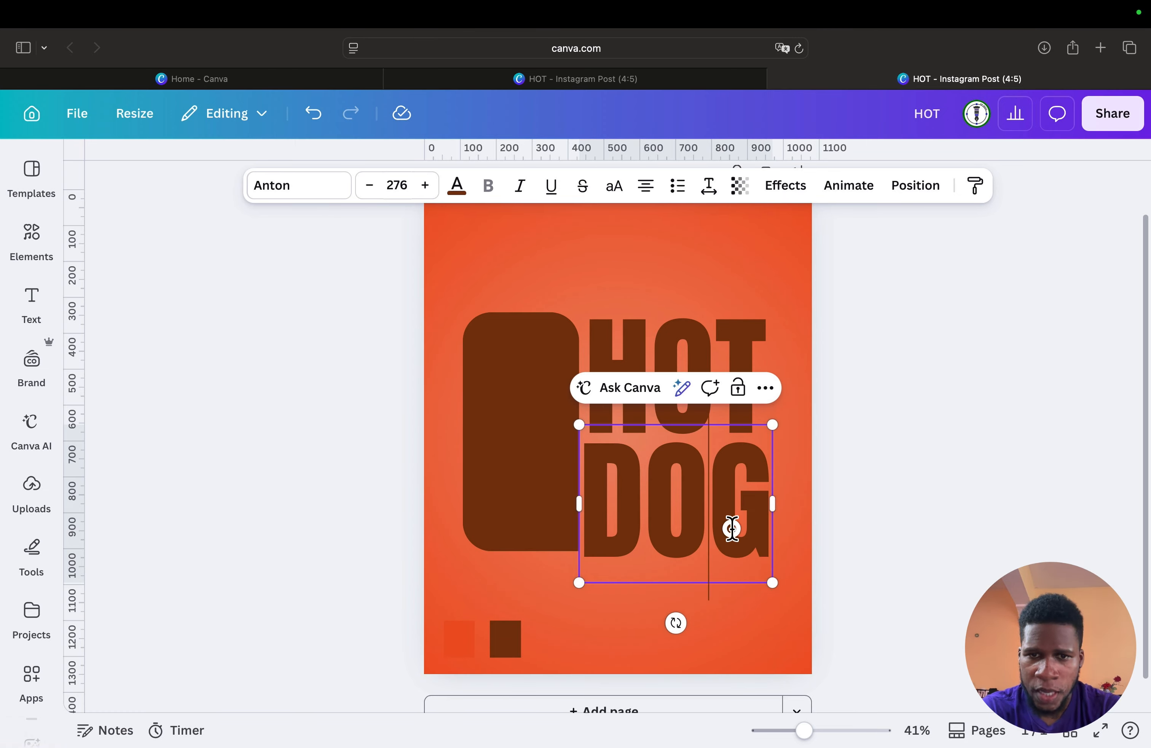
Step: Move the DOG text slightly so its left edge lines up with the HOT text above
click(860, 491)
click(696, 506)
drag(696, 507, 709, 506)
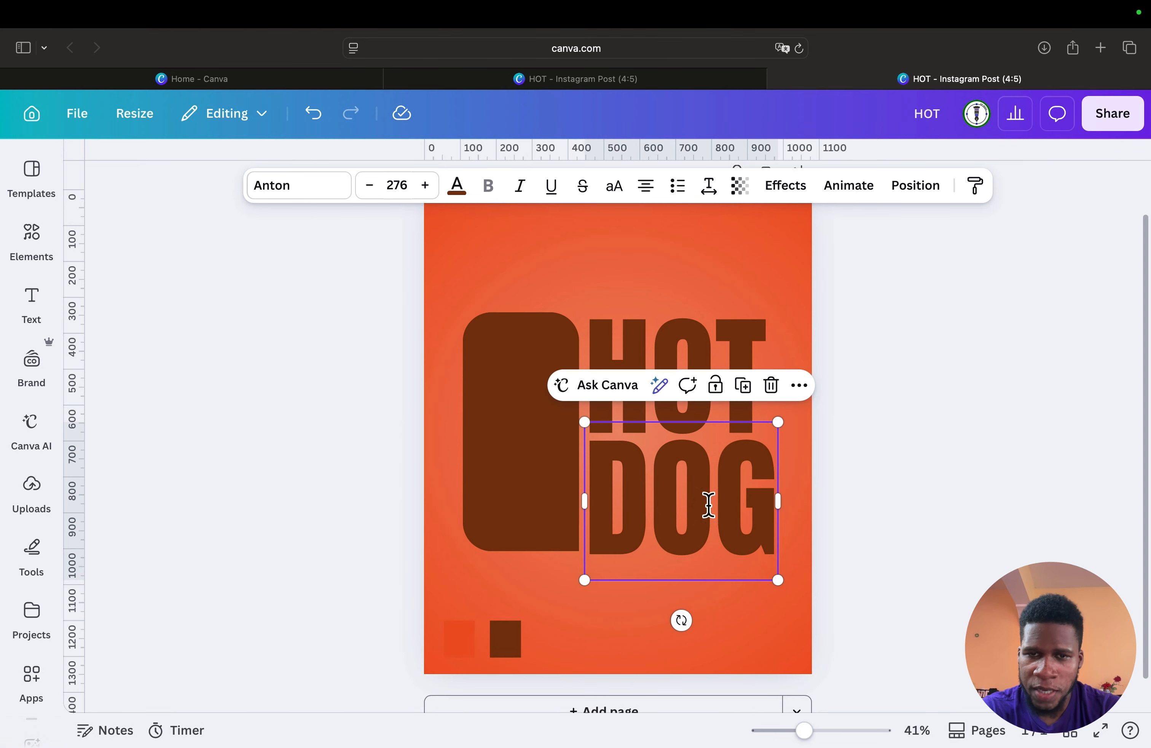
click(456, 275)
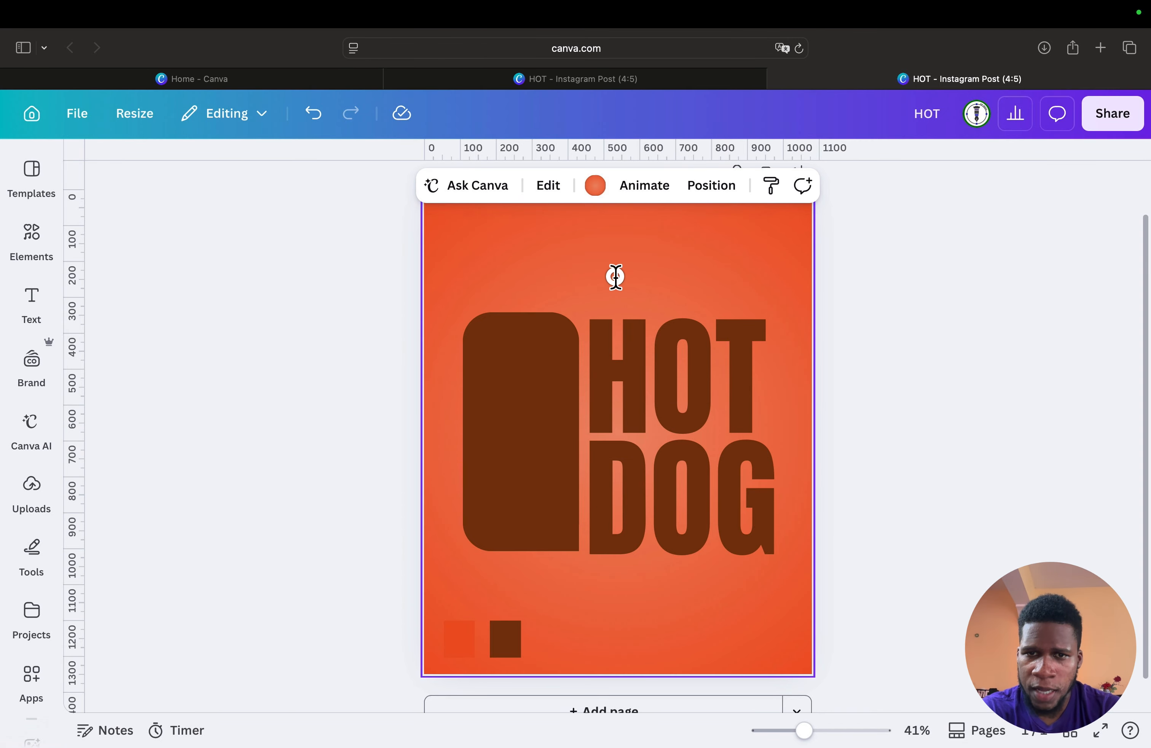
Step: With the HOT and DOG texts selected, toggle the rulers and guides off and on, and place a horizontal guide along the brown shape's top edge
drag(616, 276, 735, 508)
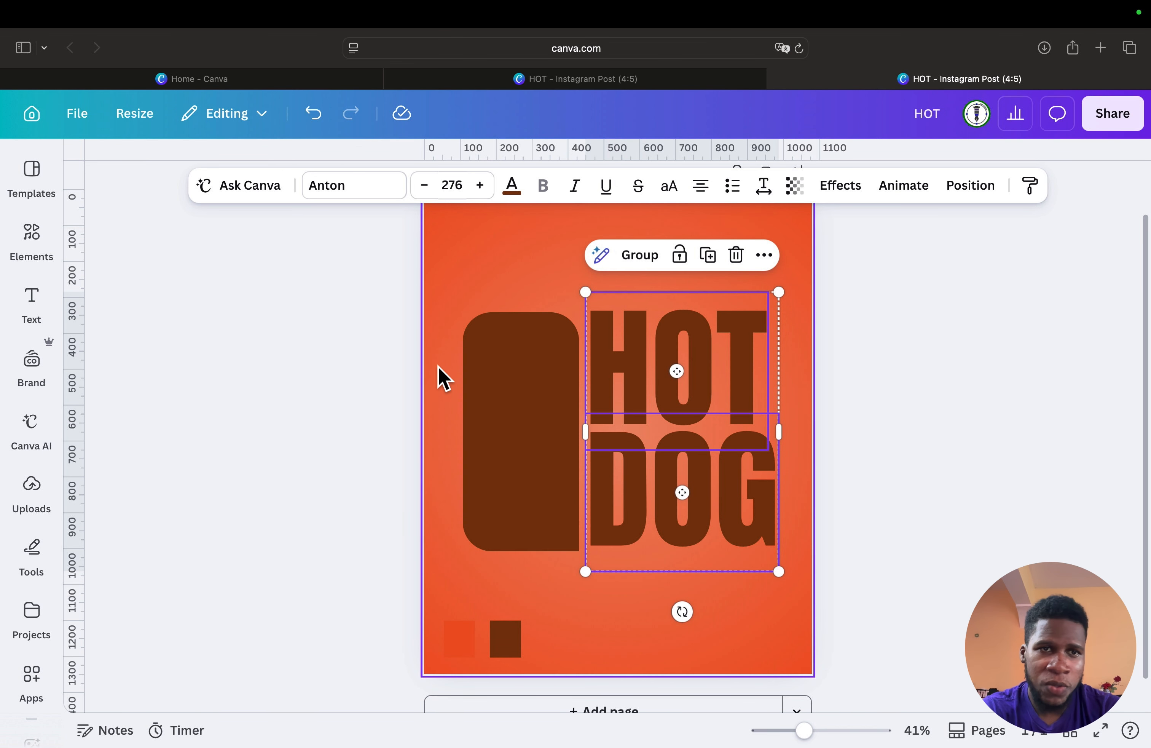
click(77, 116)
mouse_move(177, 351)
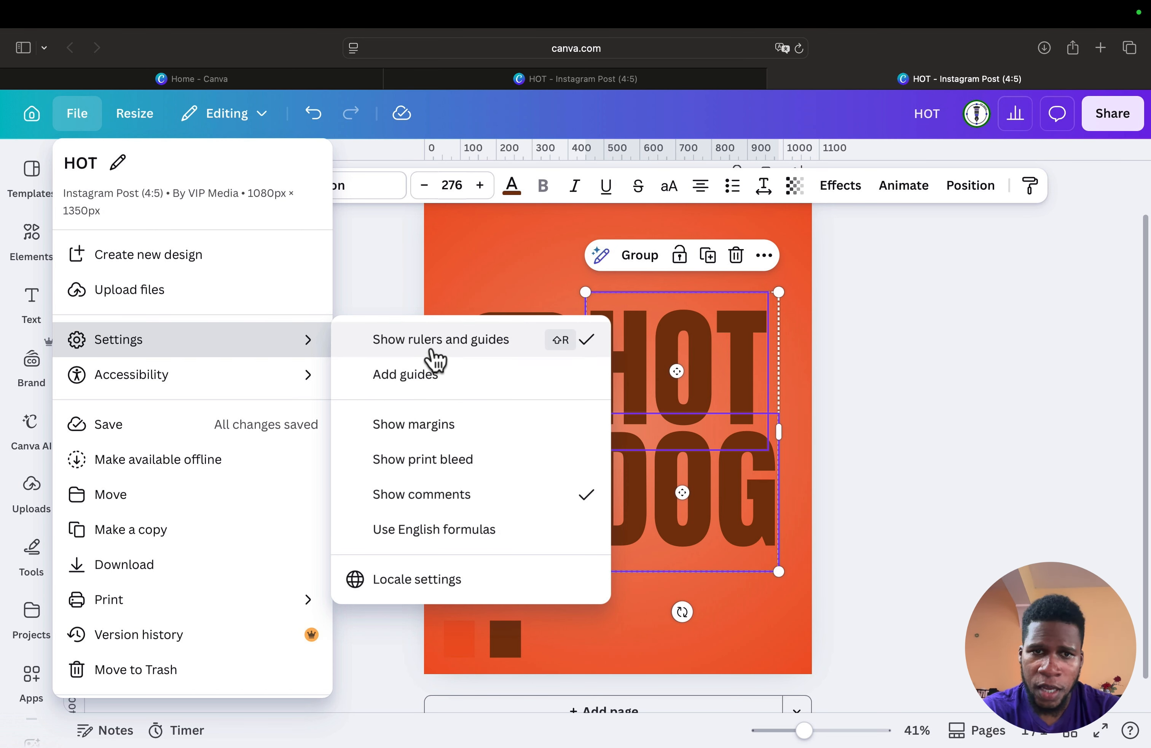
click(462, 347)
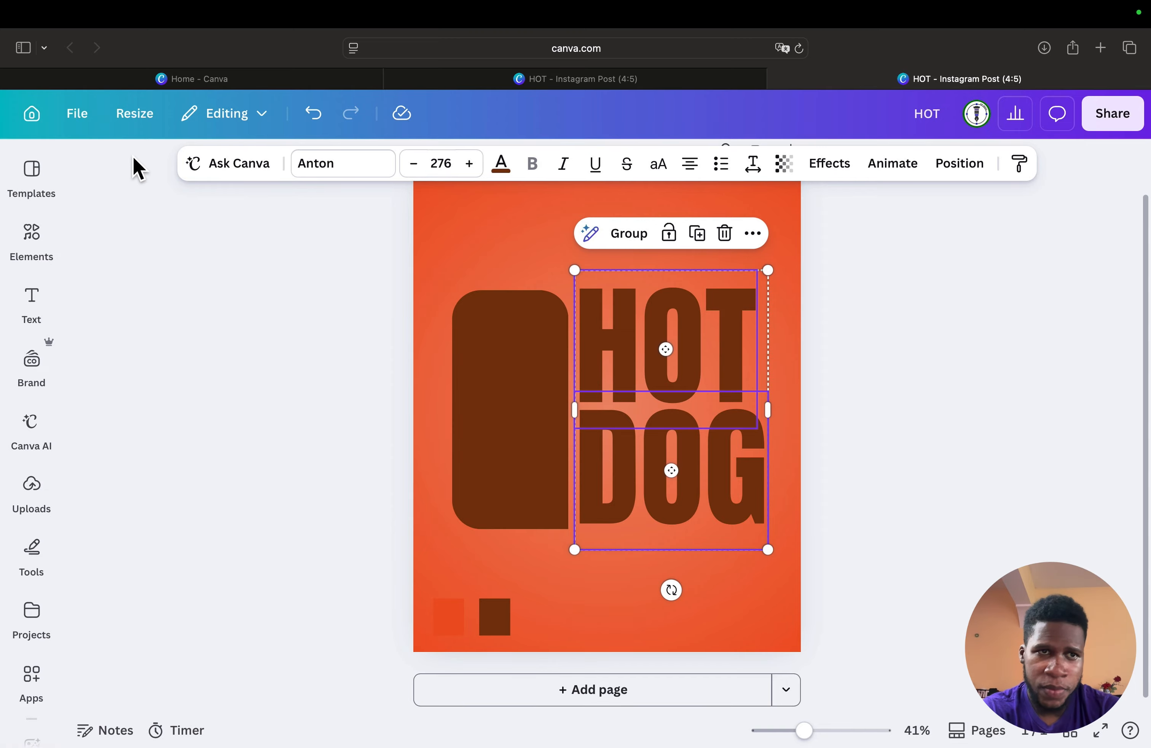
click(78, 116)
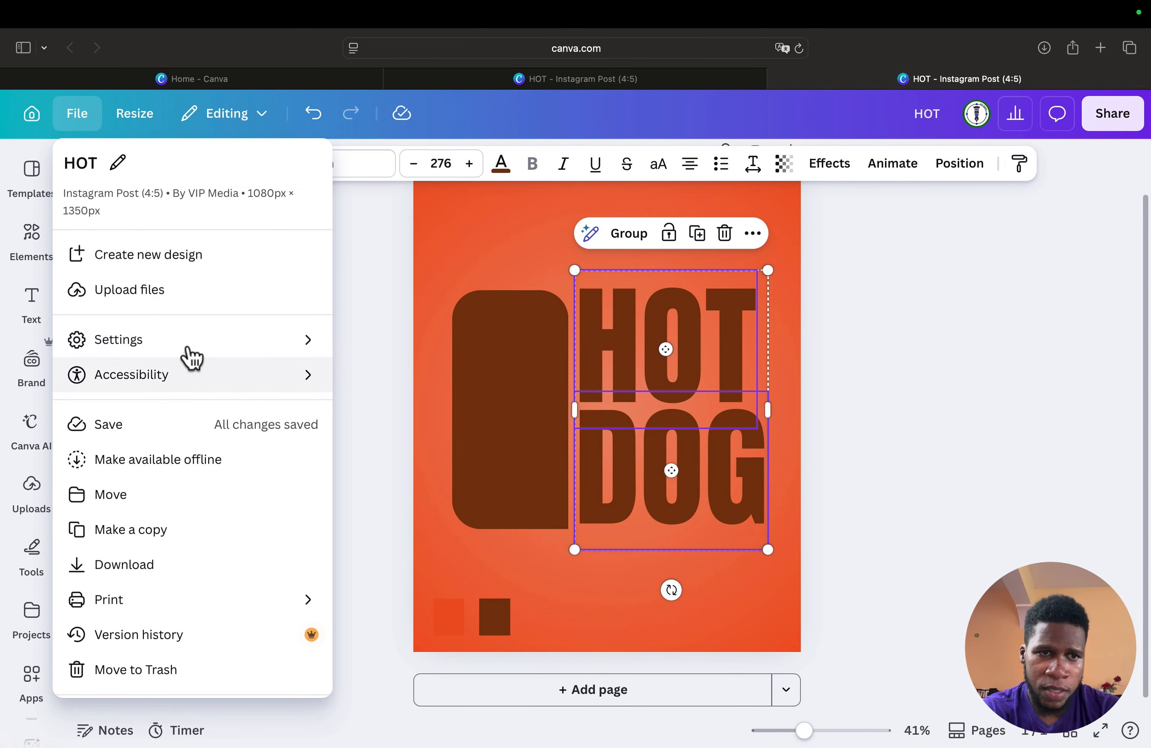
mouse_move(188, 349)
click(410, 349)
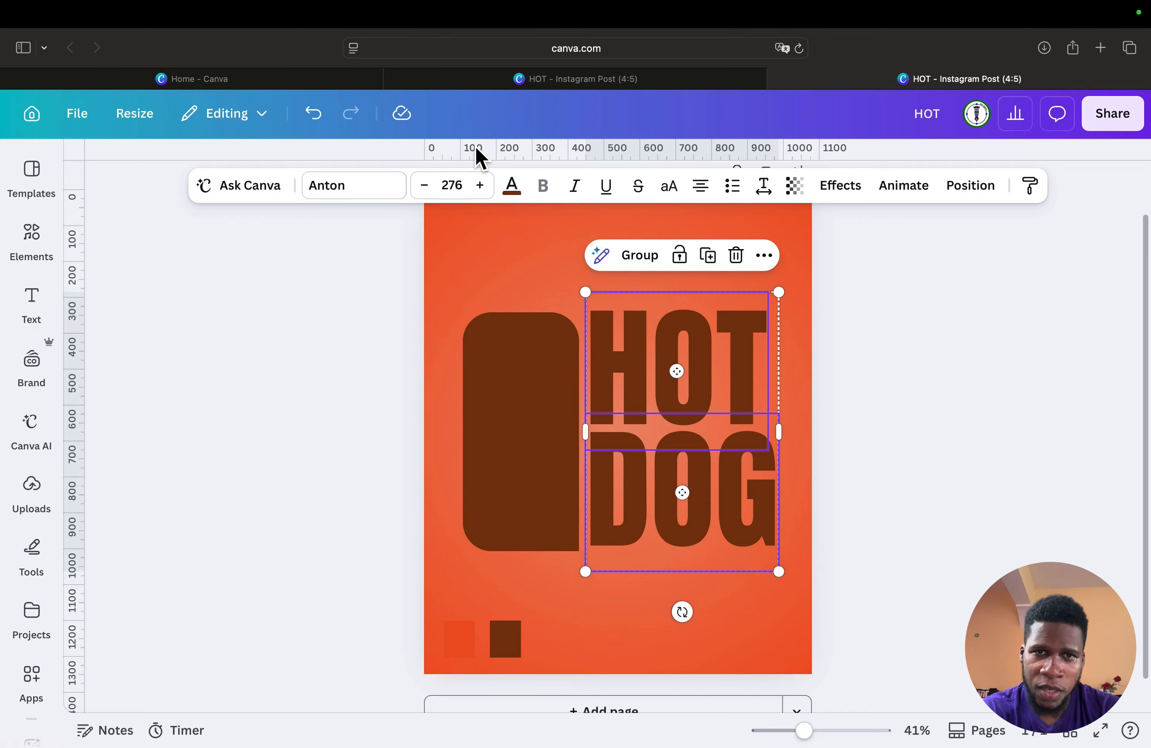
drag(475, 146, 513, 167)
drag(501, 229, 491, 318)
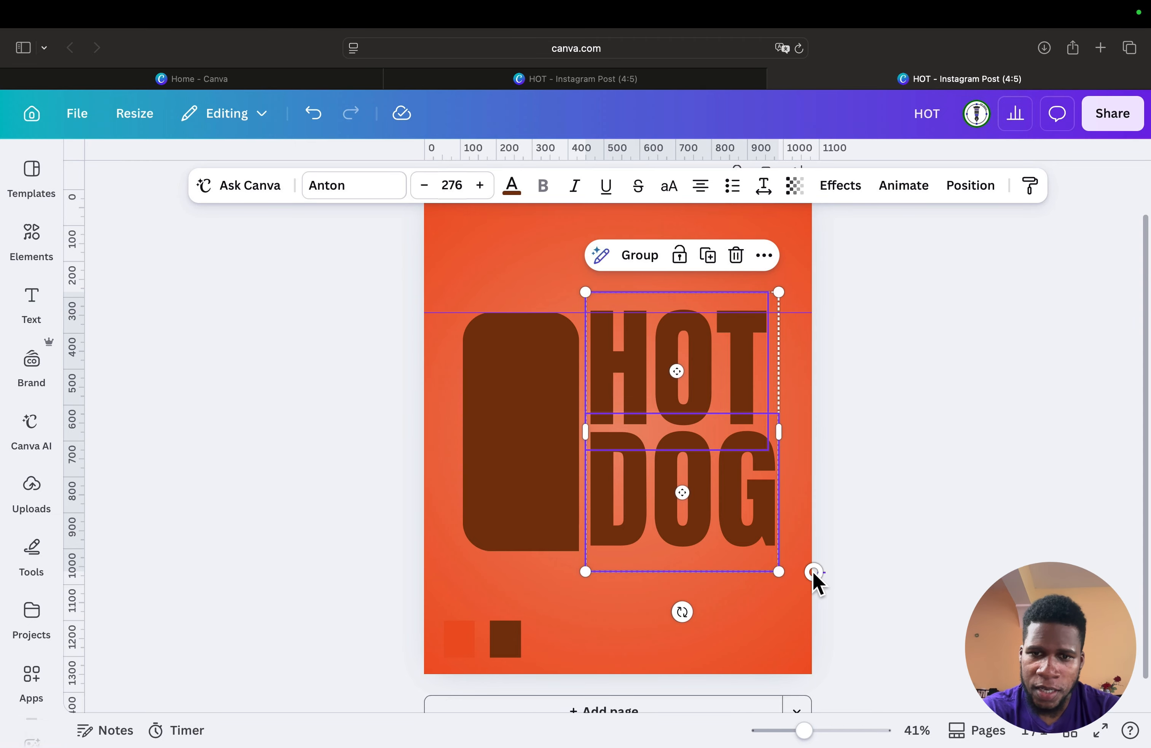
Step: Nudge the HOT and DOG texts down together until the top of HOT lines up with the horizontal guide
drag(825, 572, 701, 404)
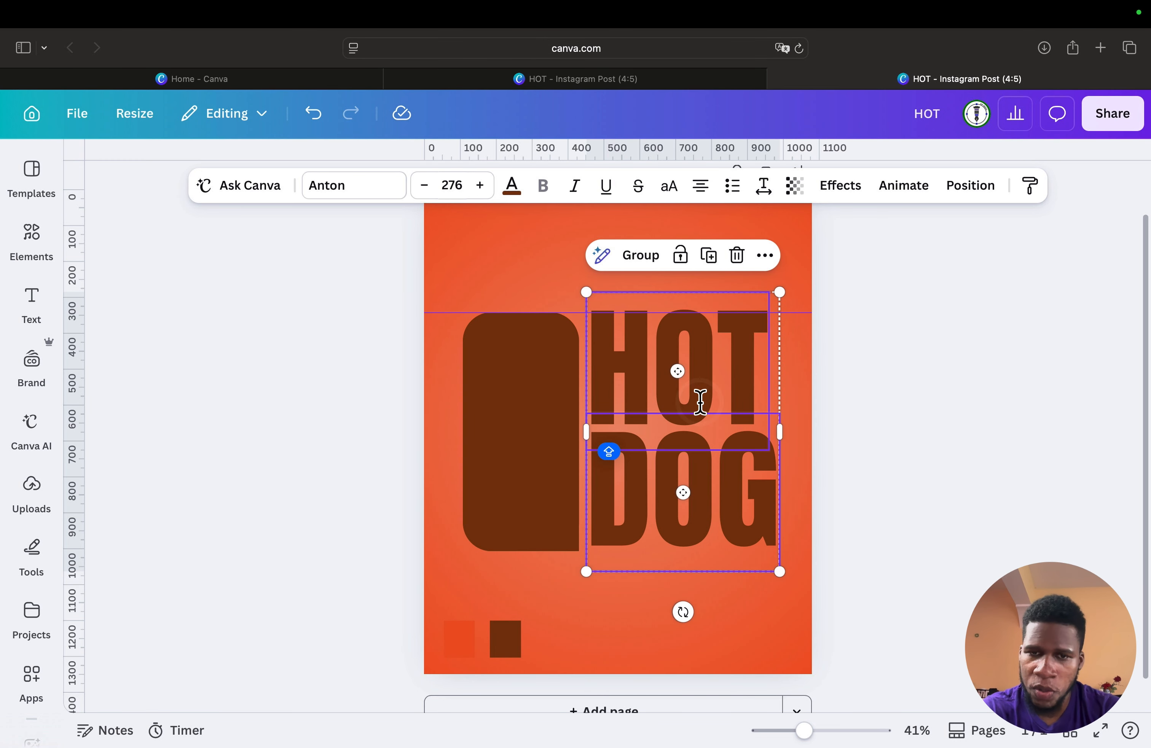
key(Down)
key(Down)
key(Down)
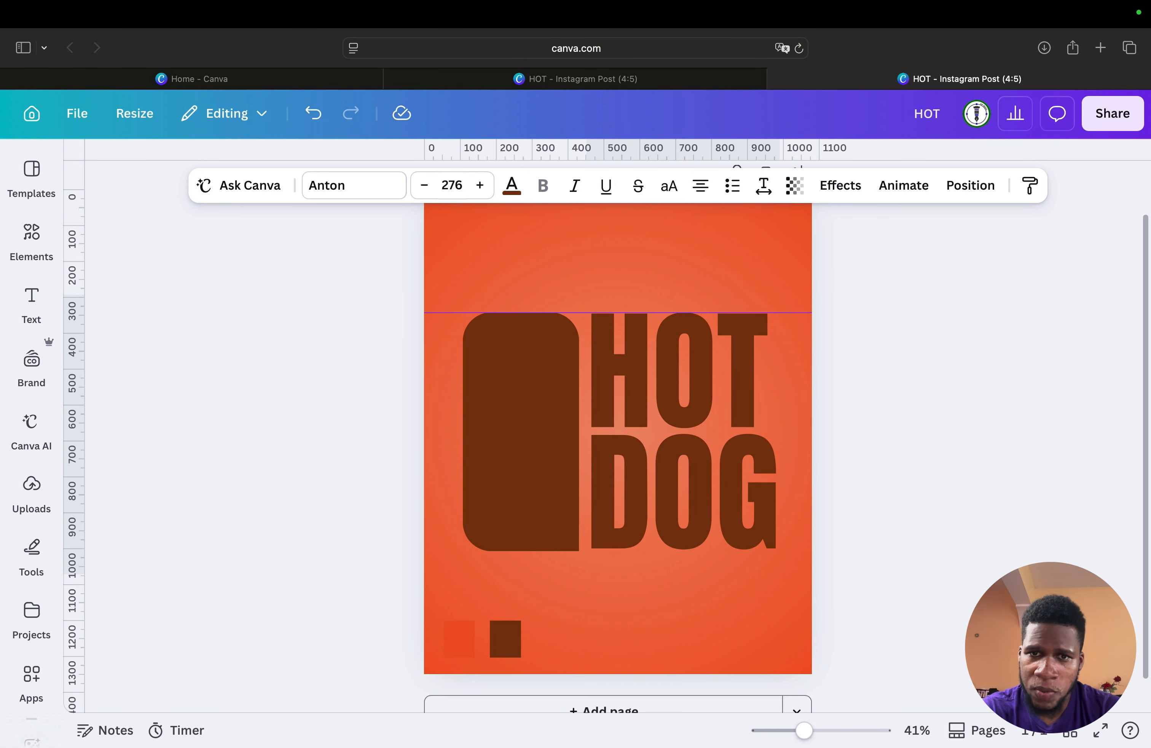
key(Up)
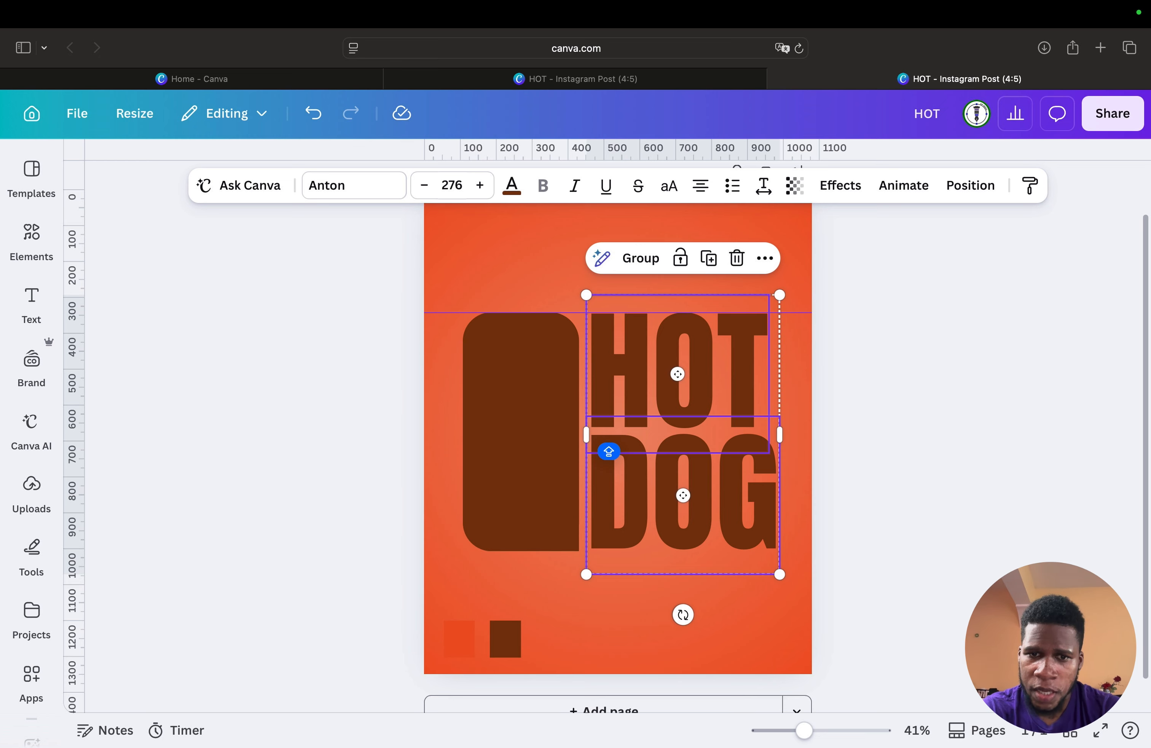
key(Down)
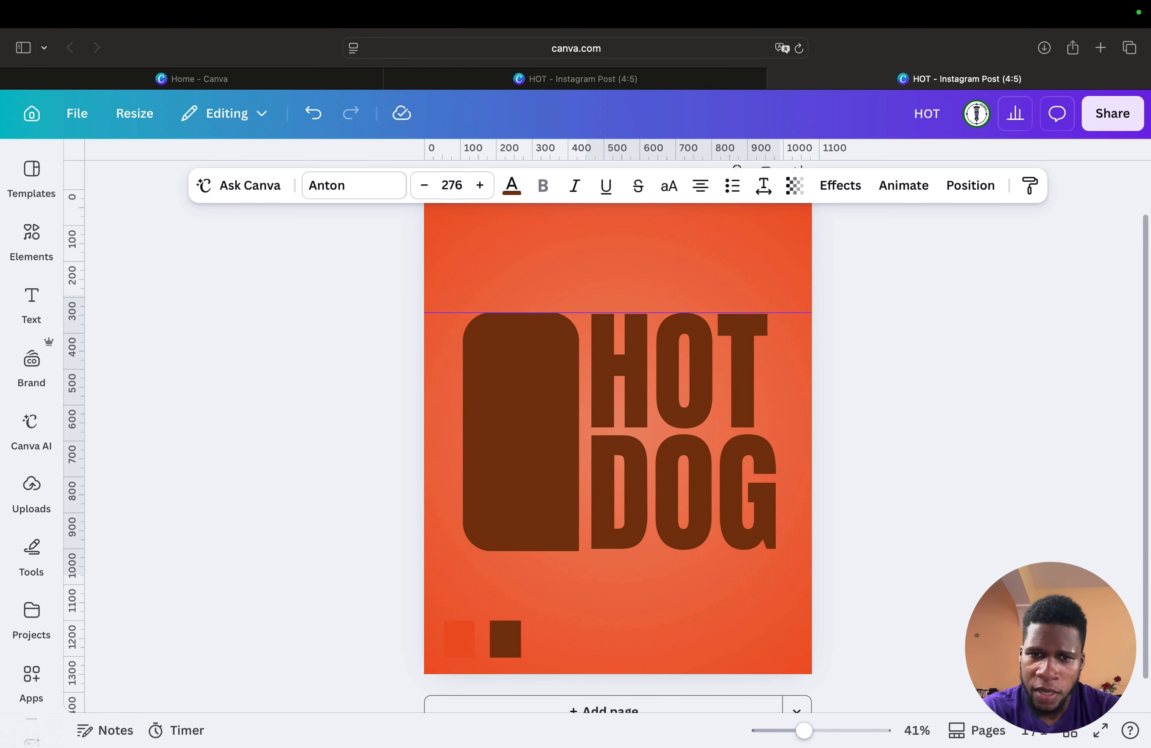
key(Down)
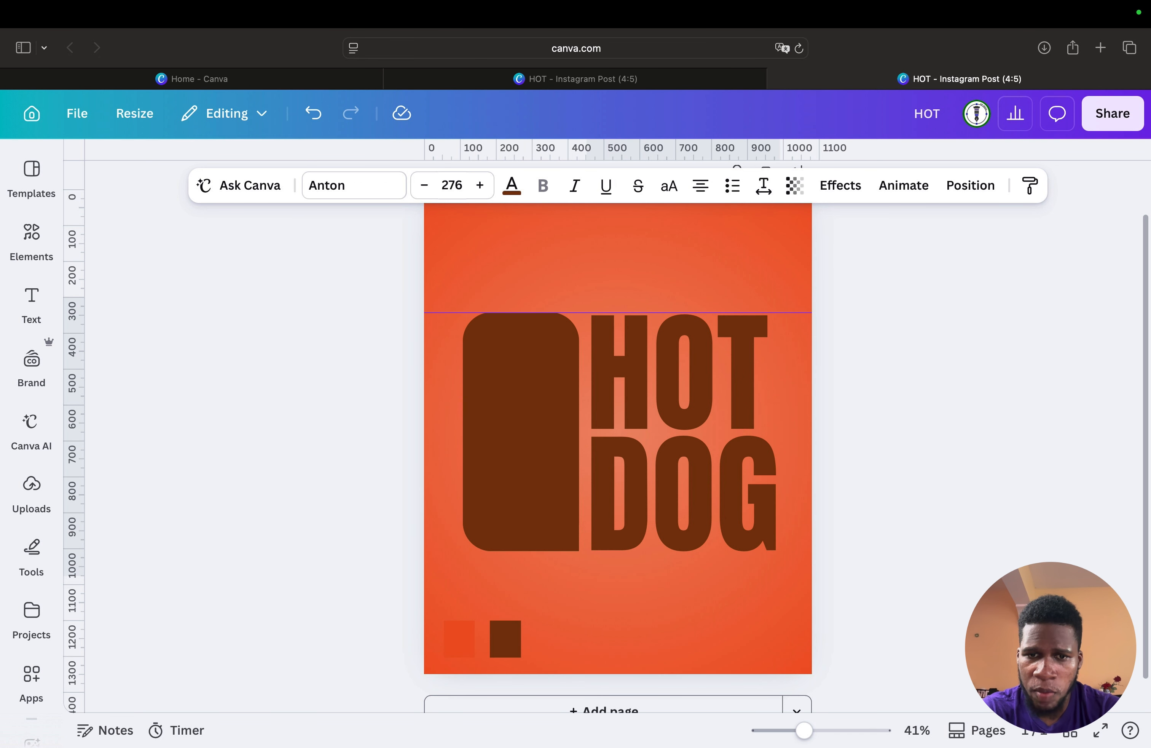
key(Down)
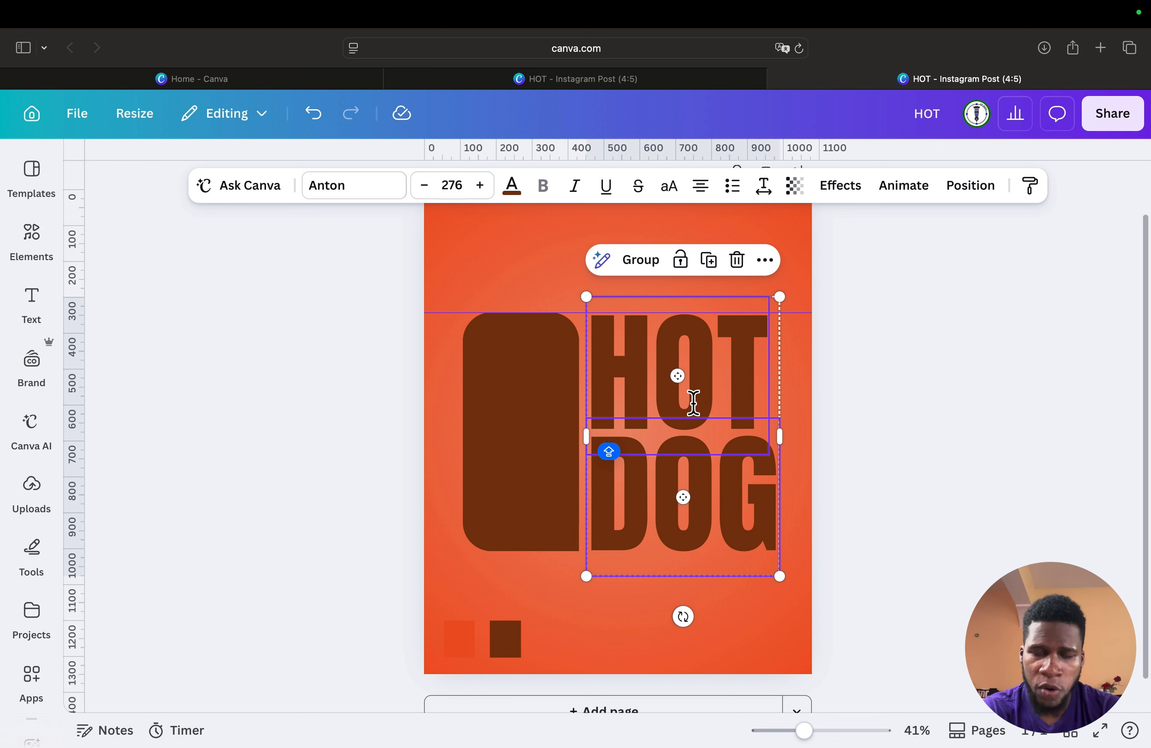
click(847, 372)
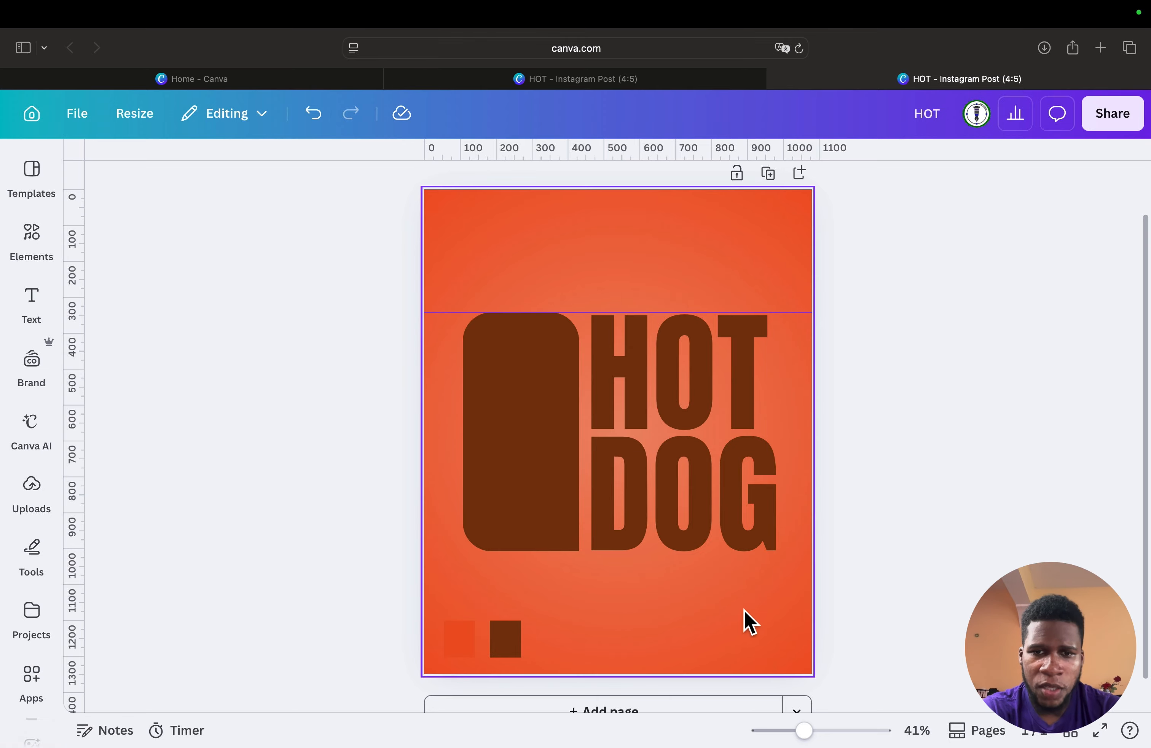
Step: Select the brown shape together with the HOT and DOG texts and centre them horizontally and vertically on the page
drag(876, 540, 540, 388)
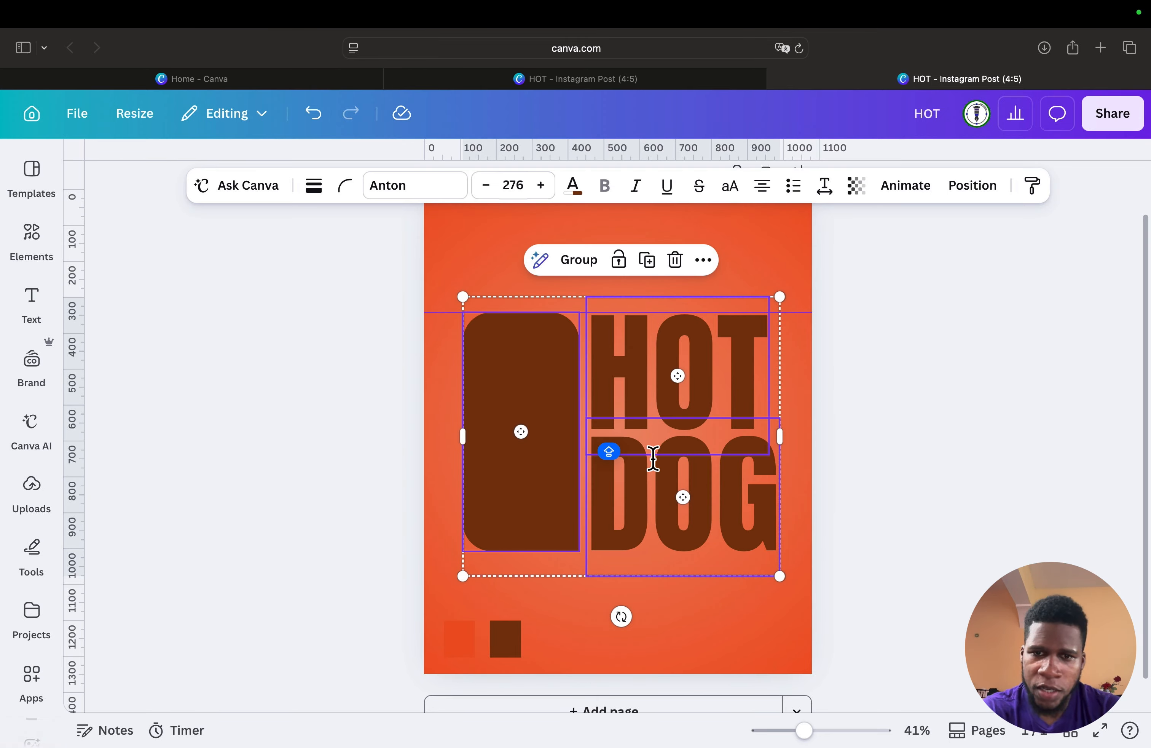
key(Left)
key(Left)
key(Left)
key(Left)
key(Left)
key(Left)
key(Left)
key(Left)
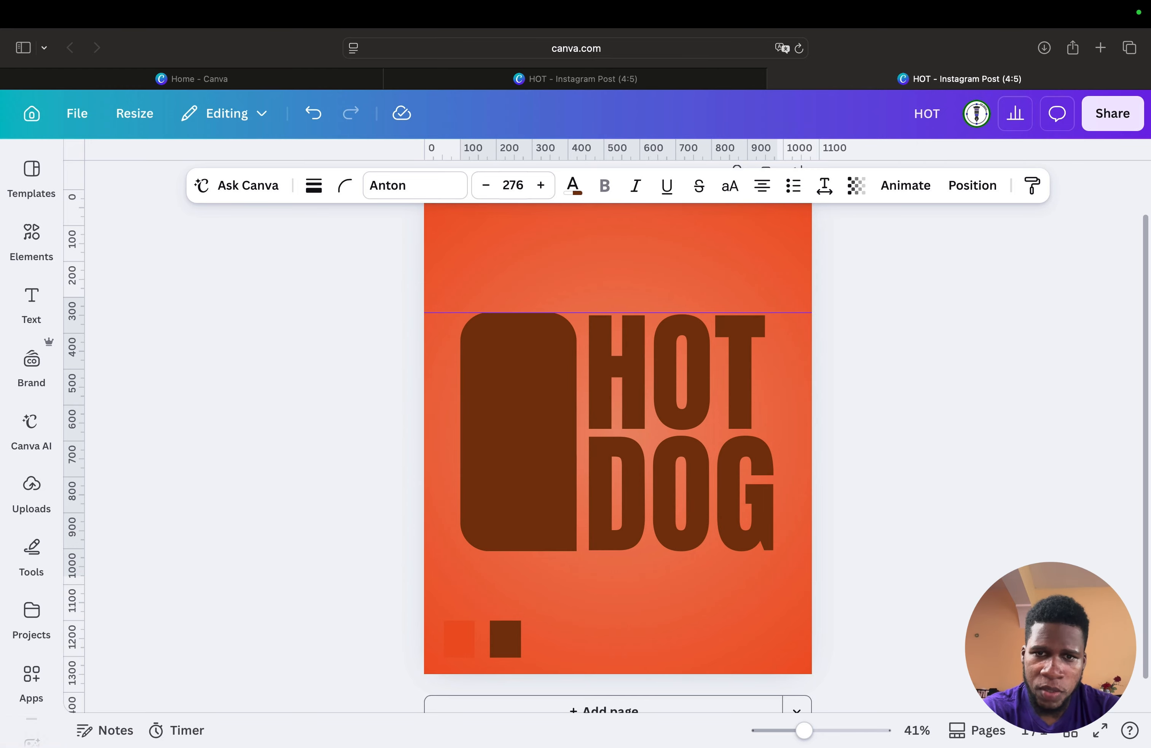
key(Right)
key(Right)
key(Right)
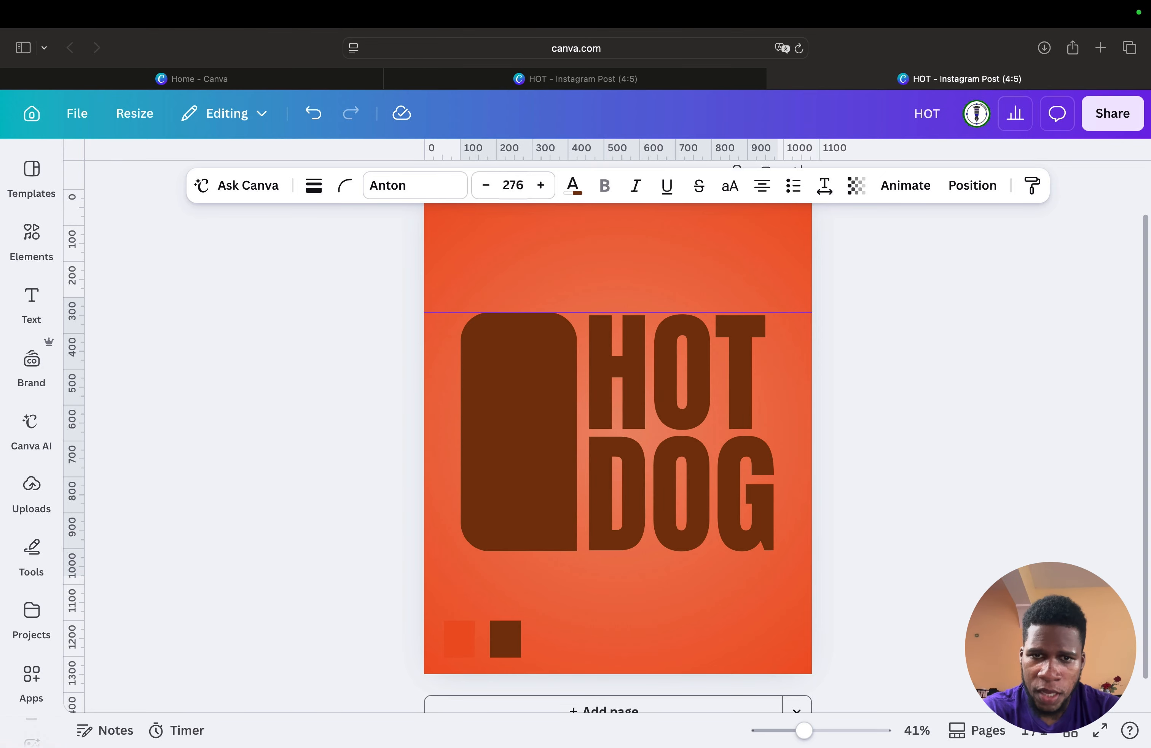
key(Left)
key(Left)
key(Left)
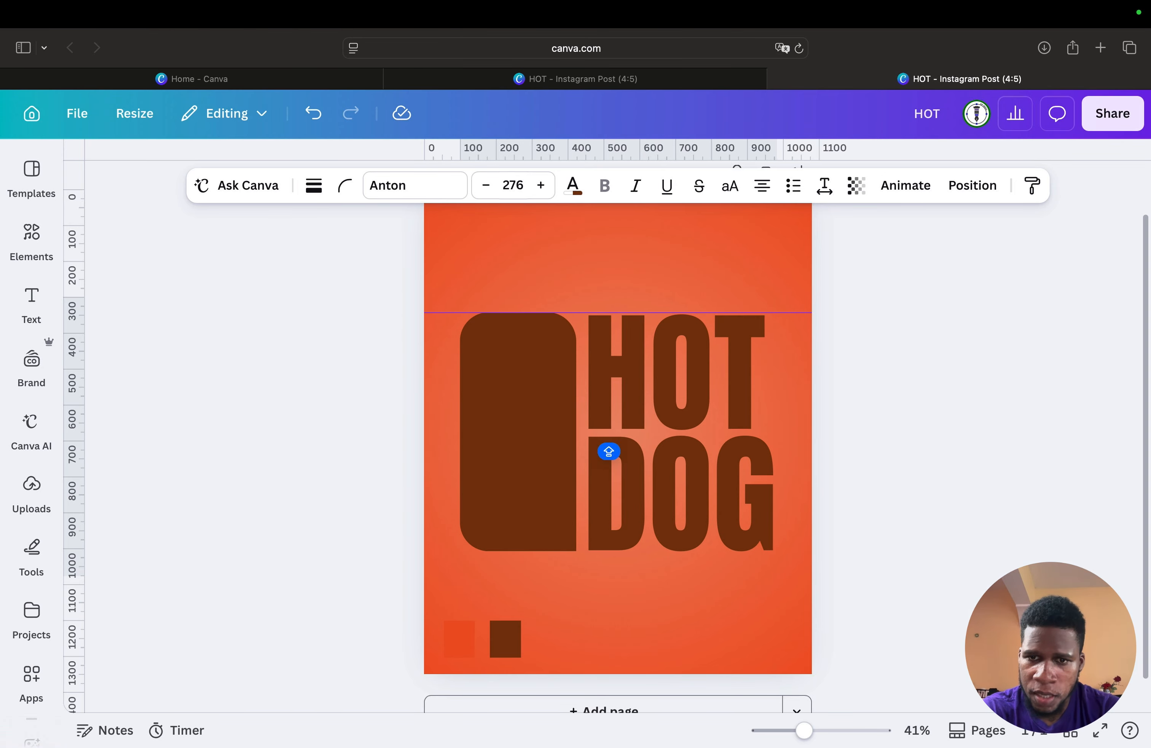
key(Right)
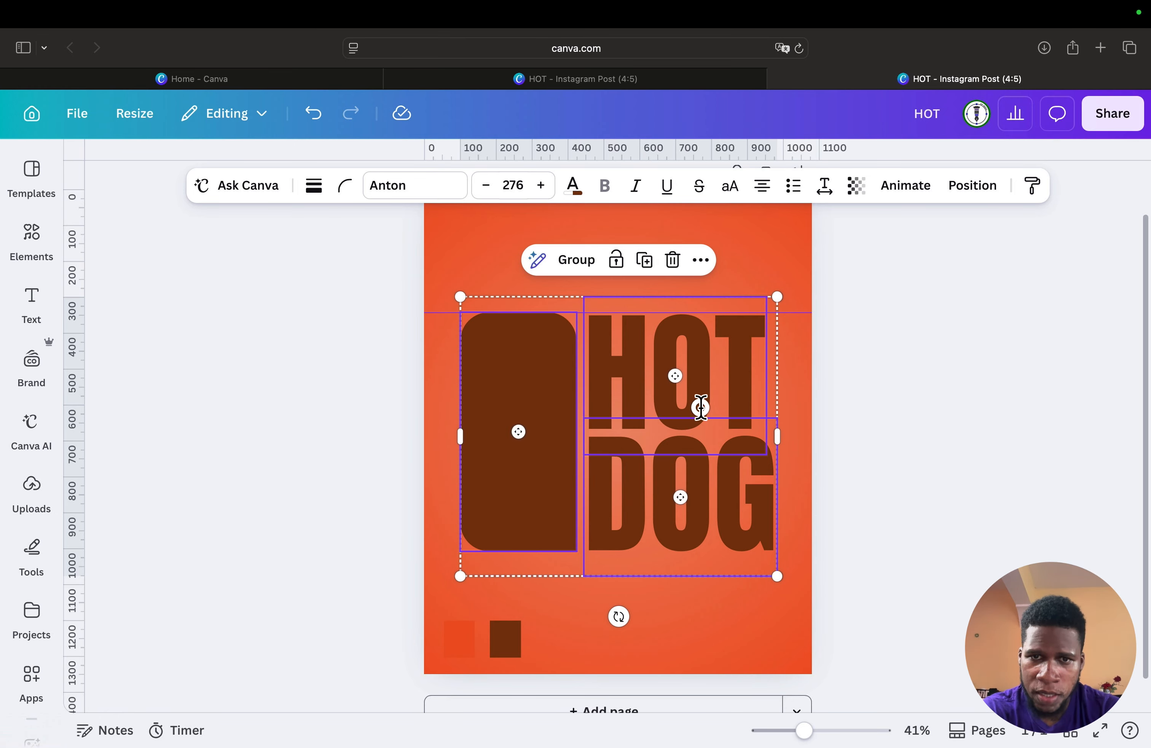
mouse_move(701, 407)
mouse_down()
mouse_move(691, 406)
mouse_move(700, 409)
mouse_up()
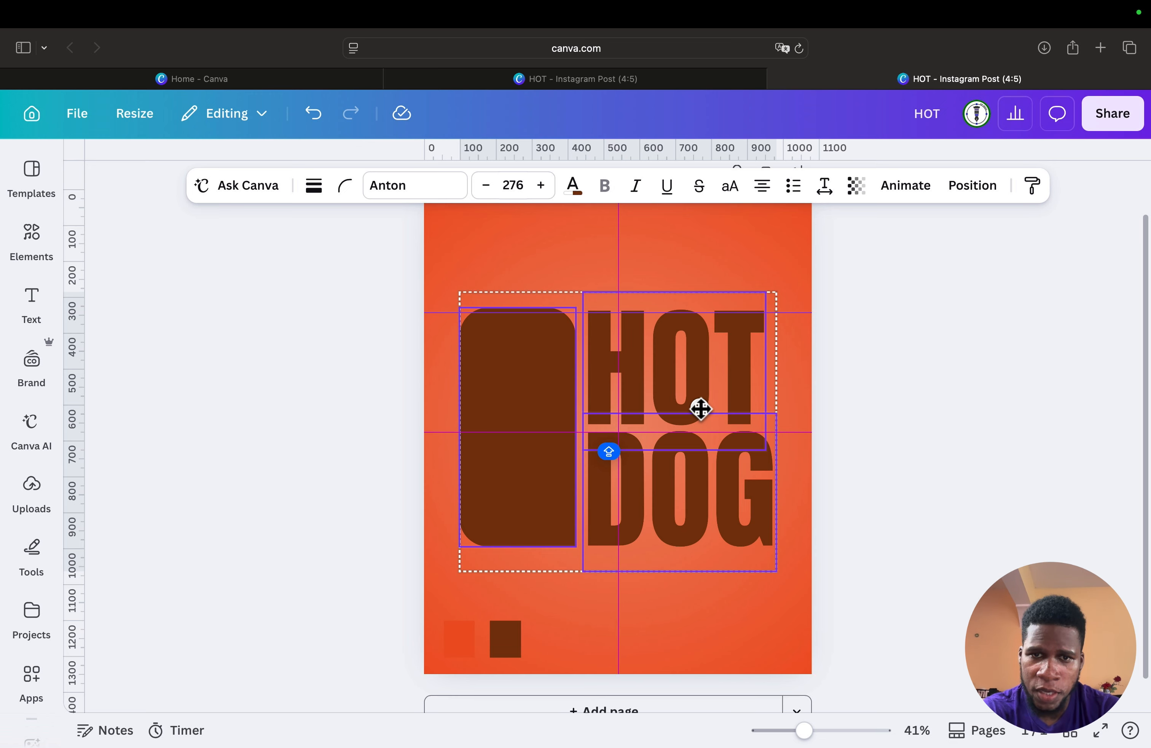
drag(700, 409, 700, 405)
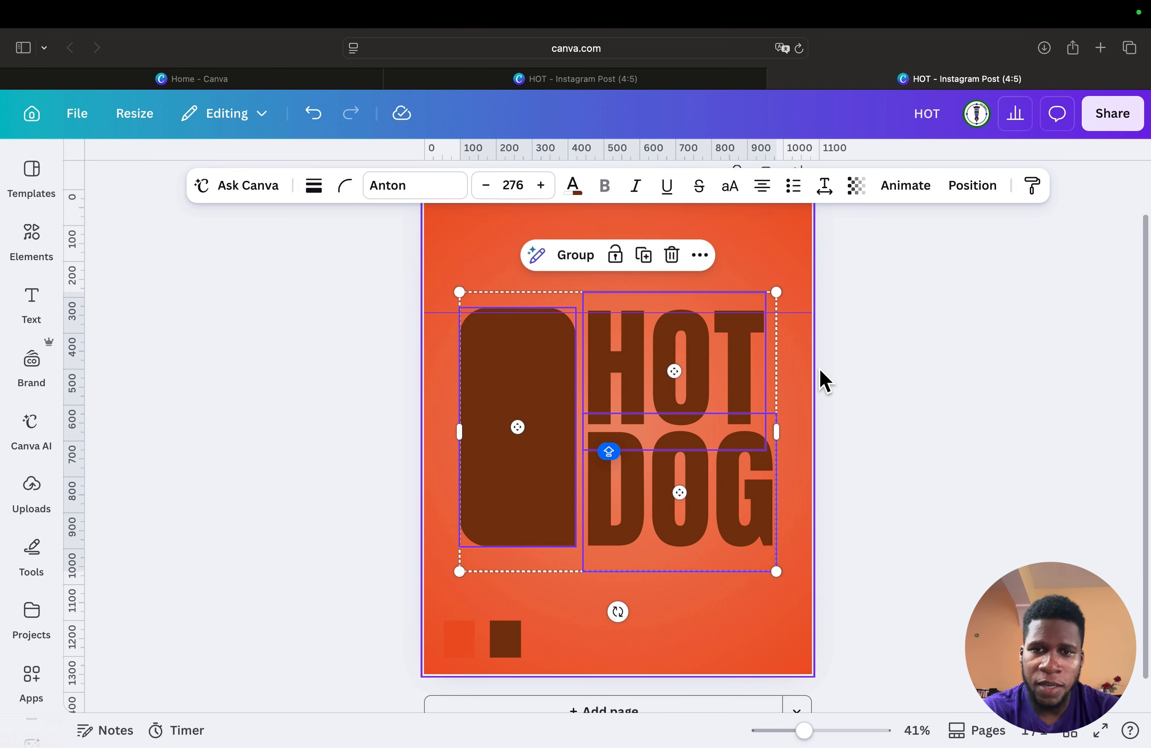
click(847, 373)
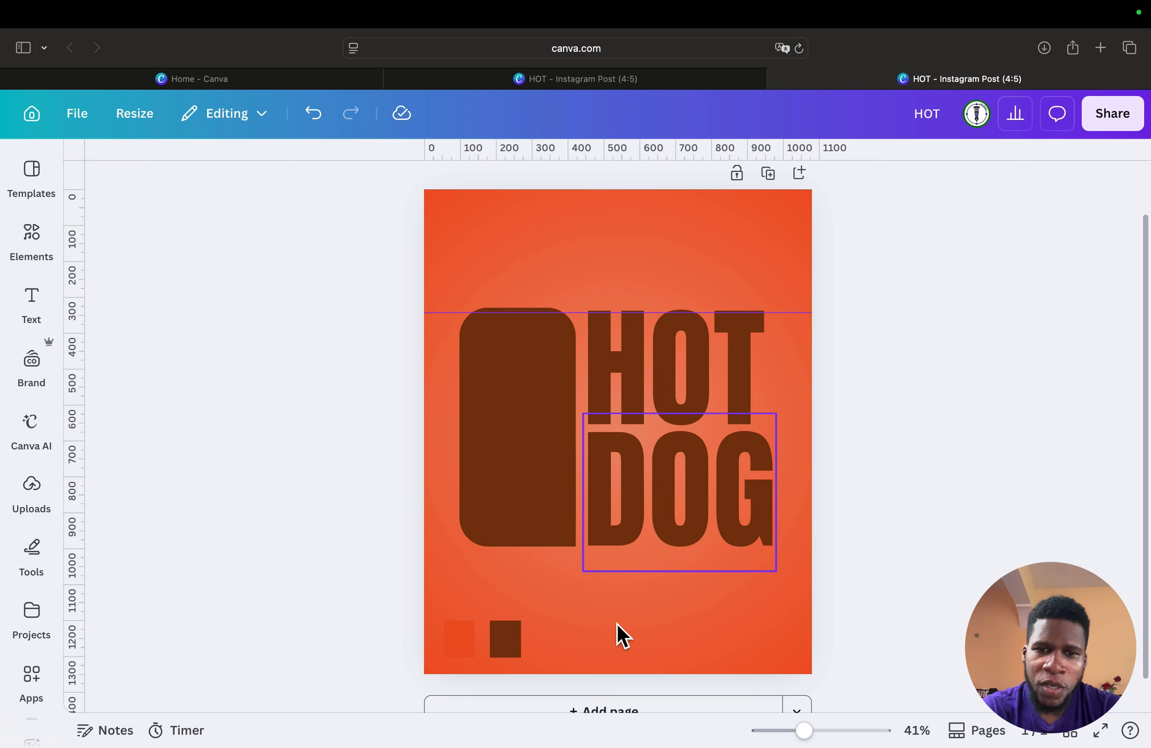
Step: Delete the small dark brown and orange colour swatch squares near the lower edge of the design
click(511, 646)
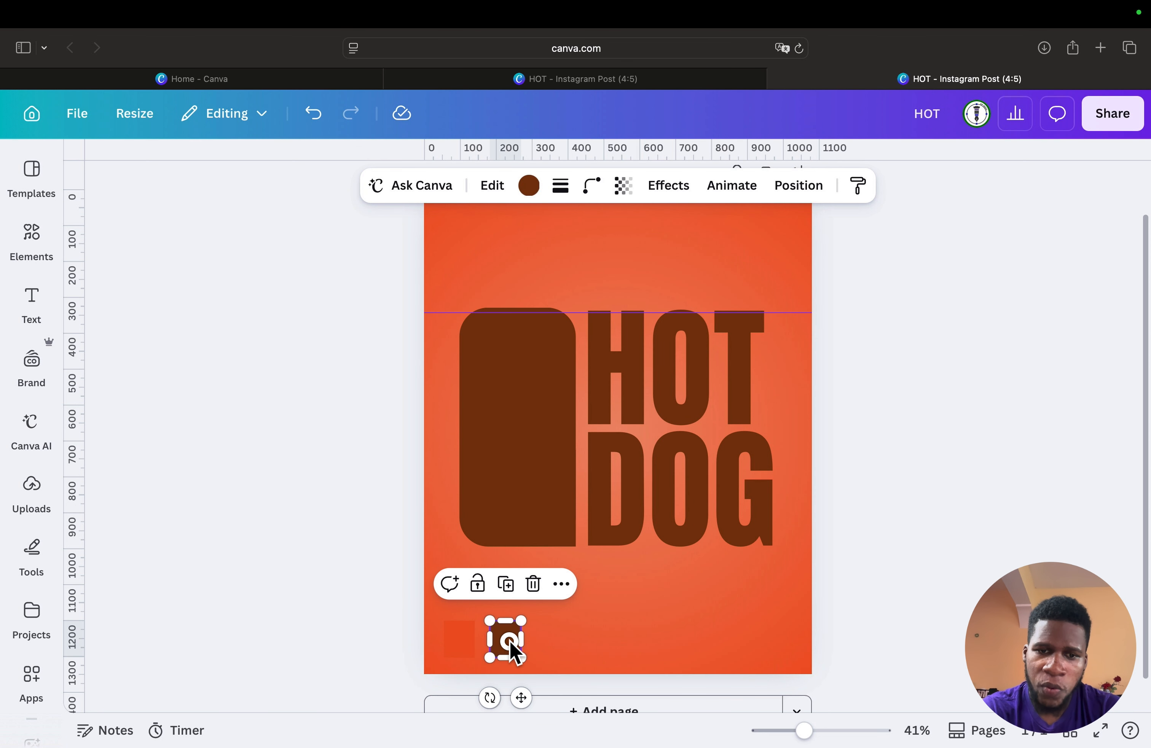
key(BackSpace)
click(465, 642)
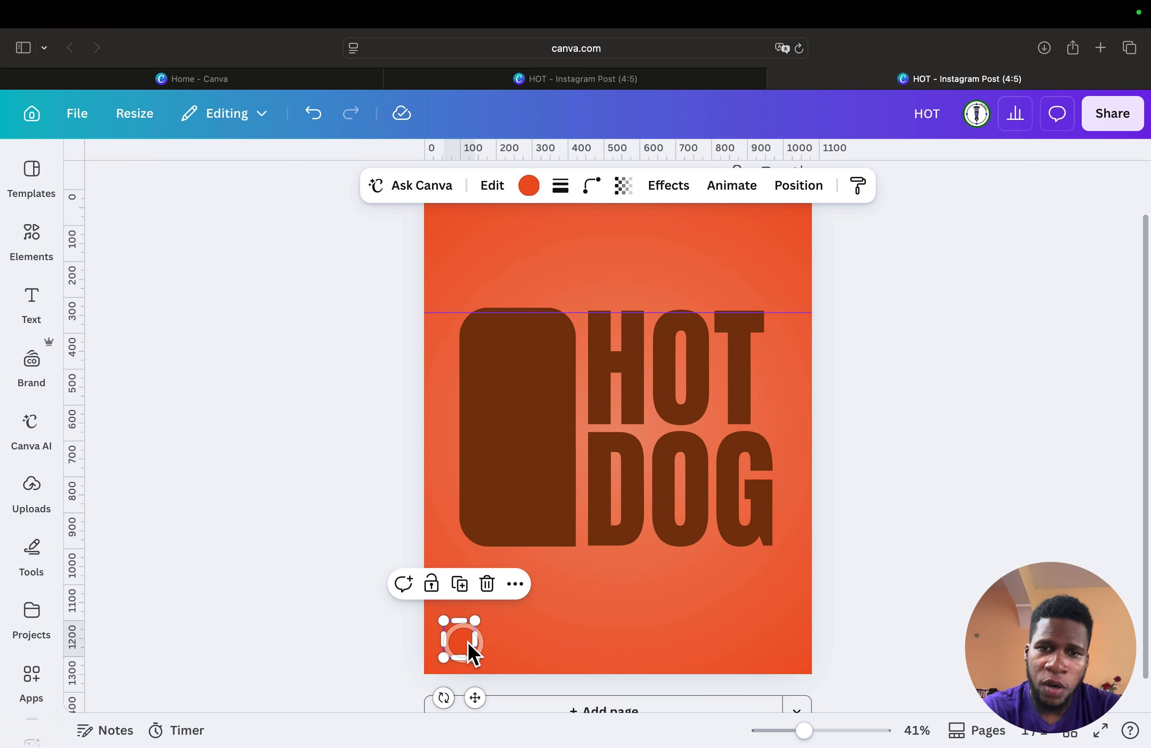
key(BackSpace)
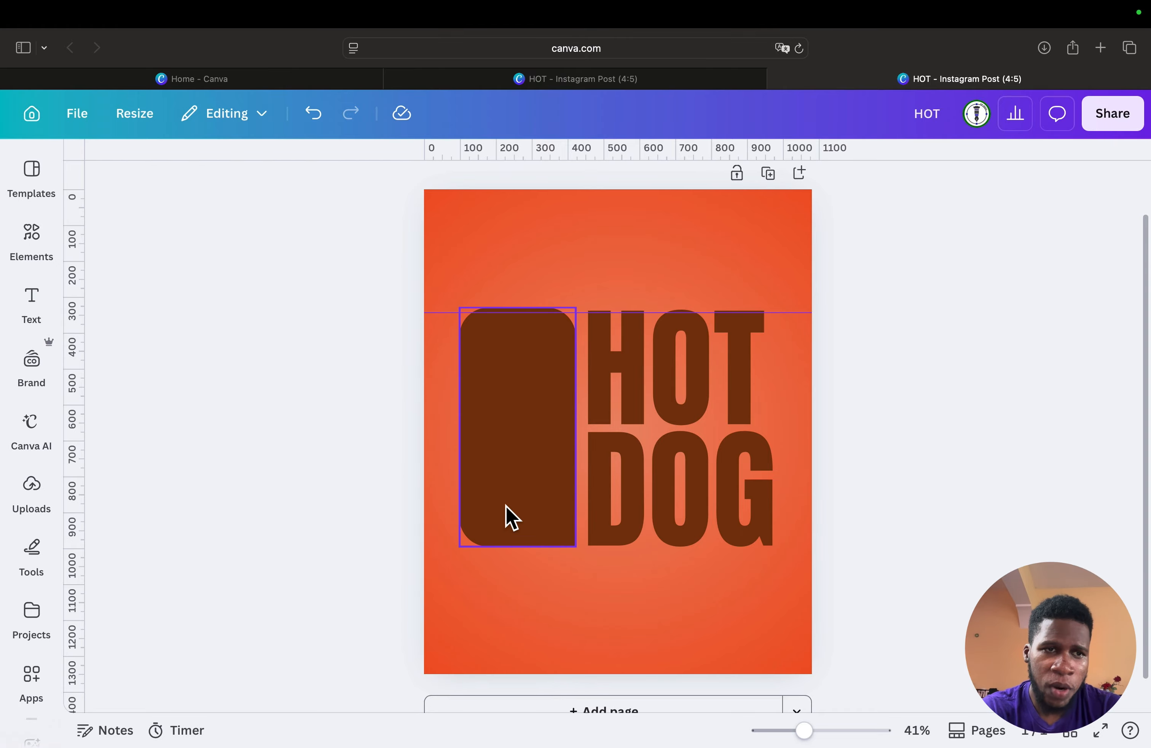
Step: Search the whole elements library for "HOT DOG" and show all photo results
click(36, 245)
click(175, 213)
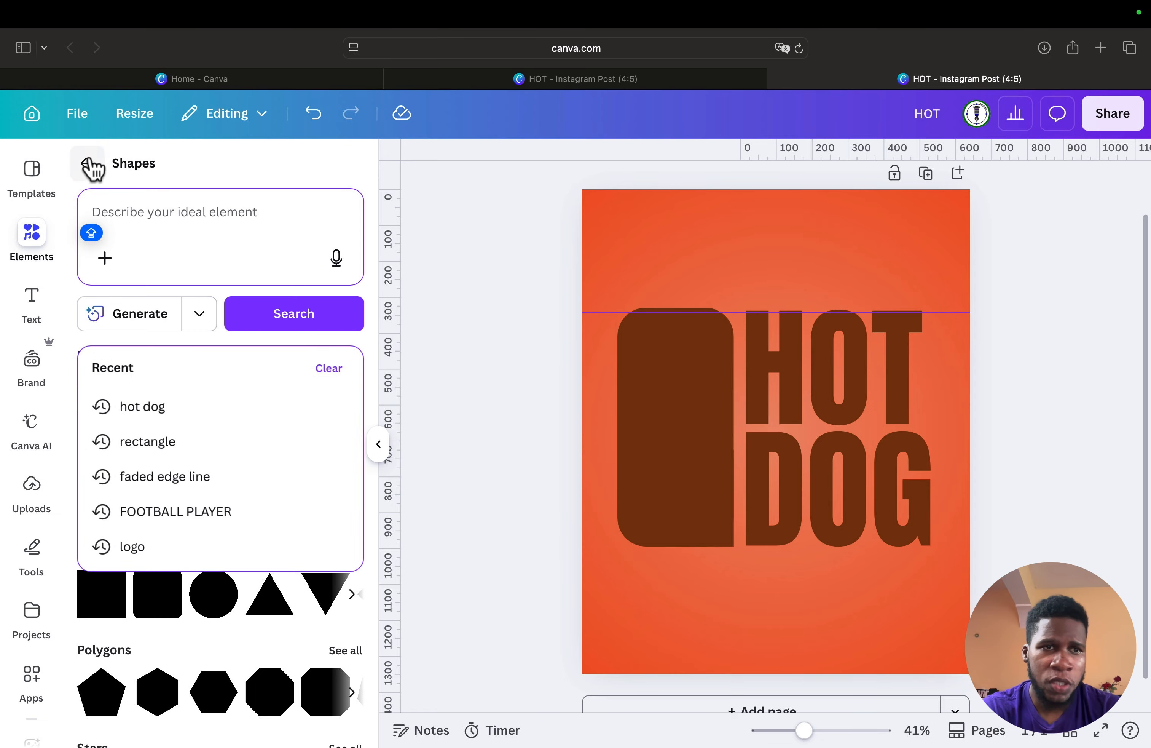
click(89, 164)
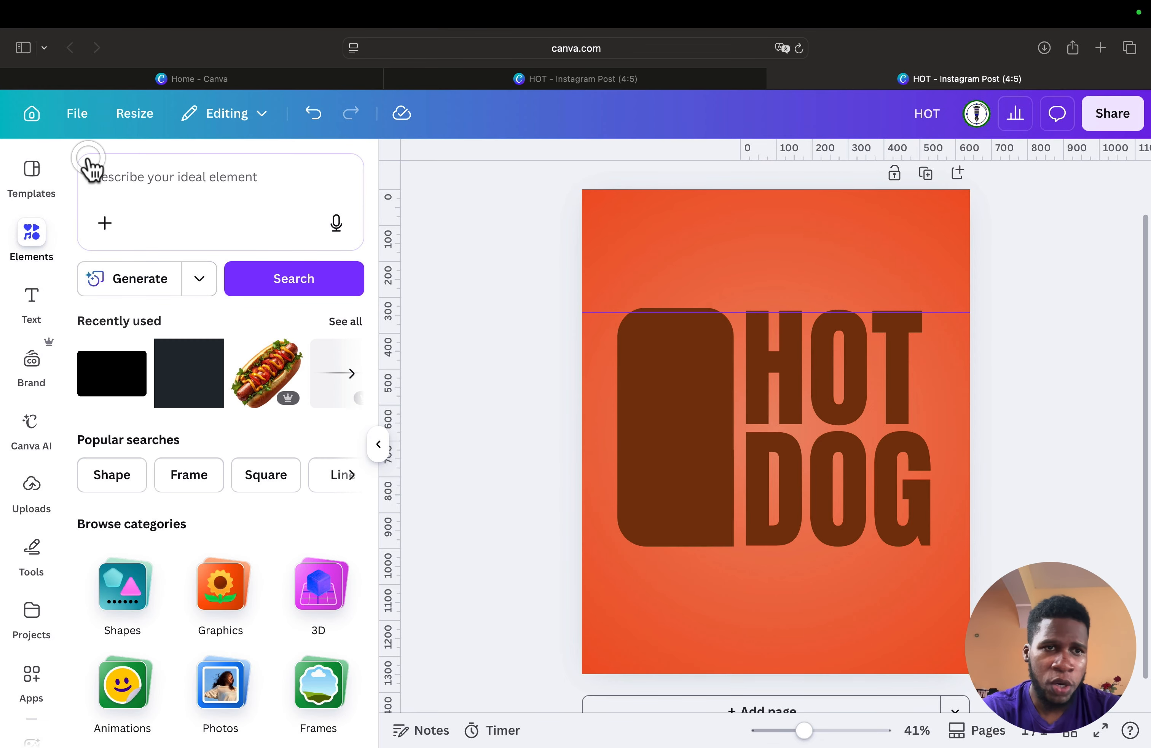
click(137, 185)
text(HOT)
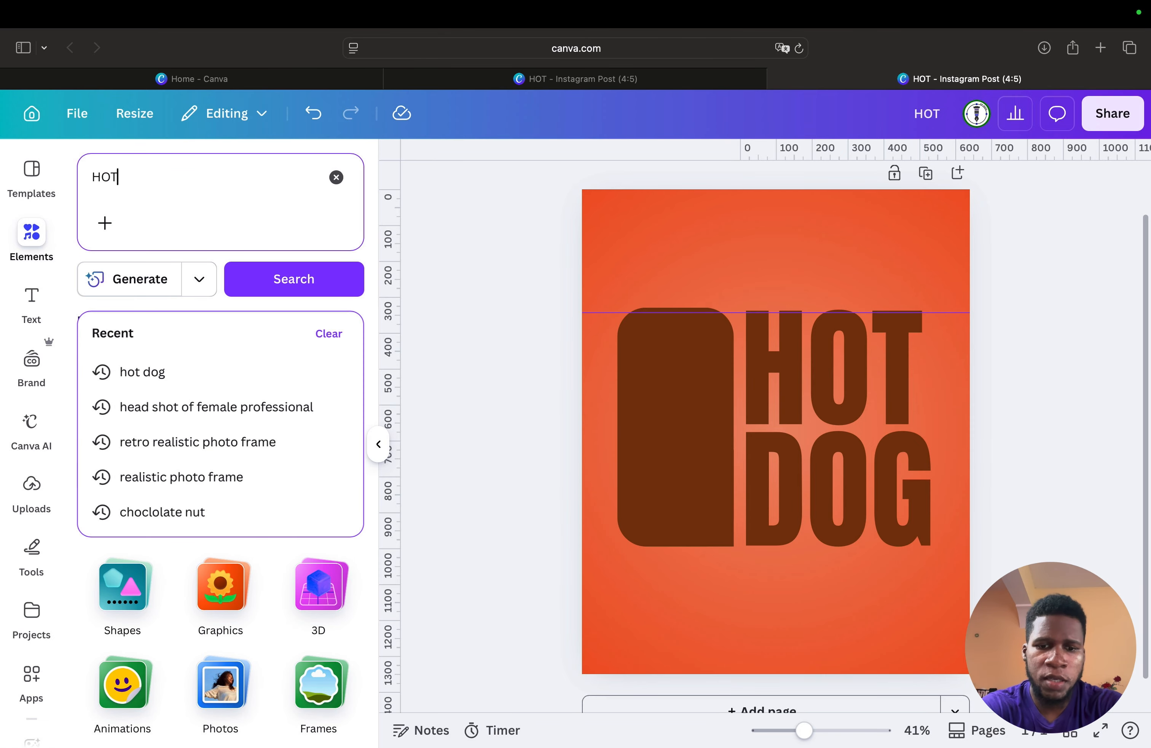
text( DOG)
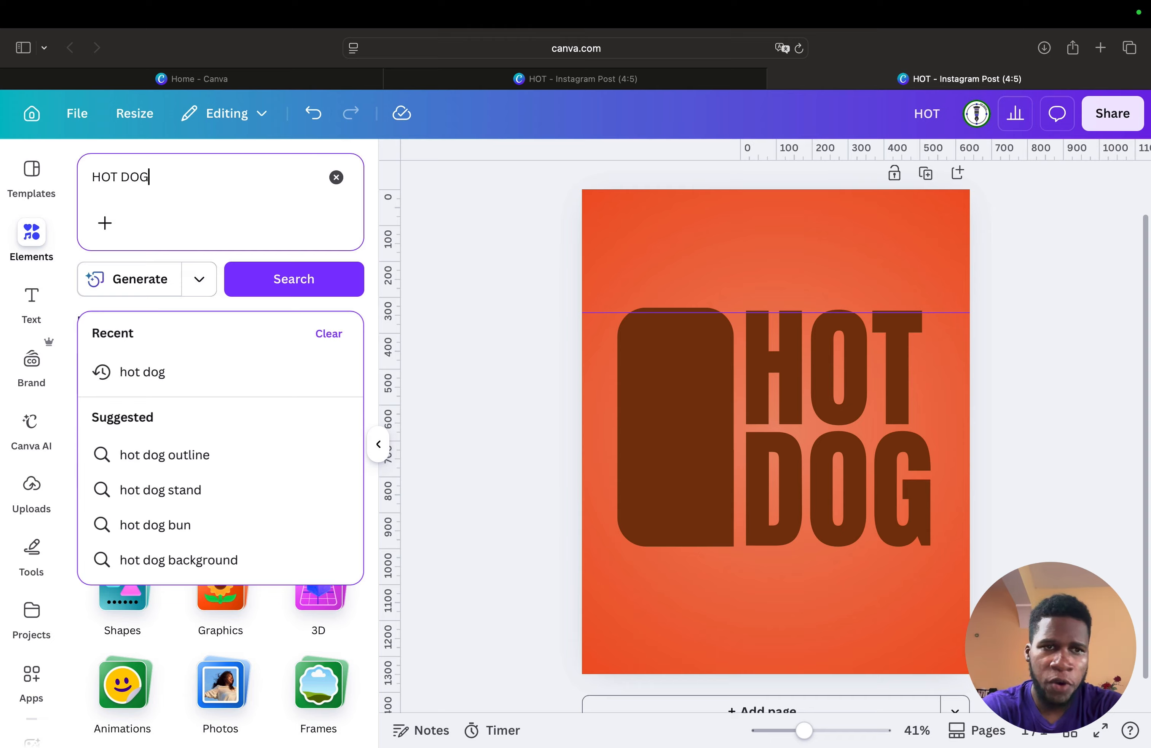
key(Return)
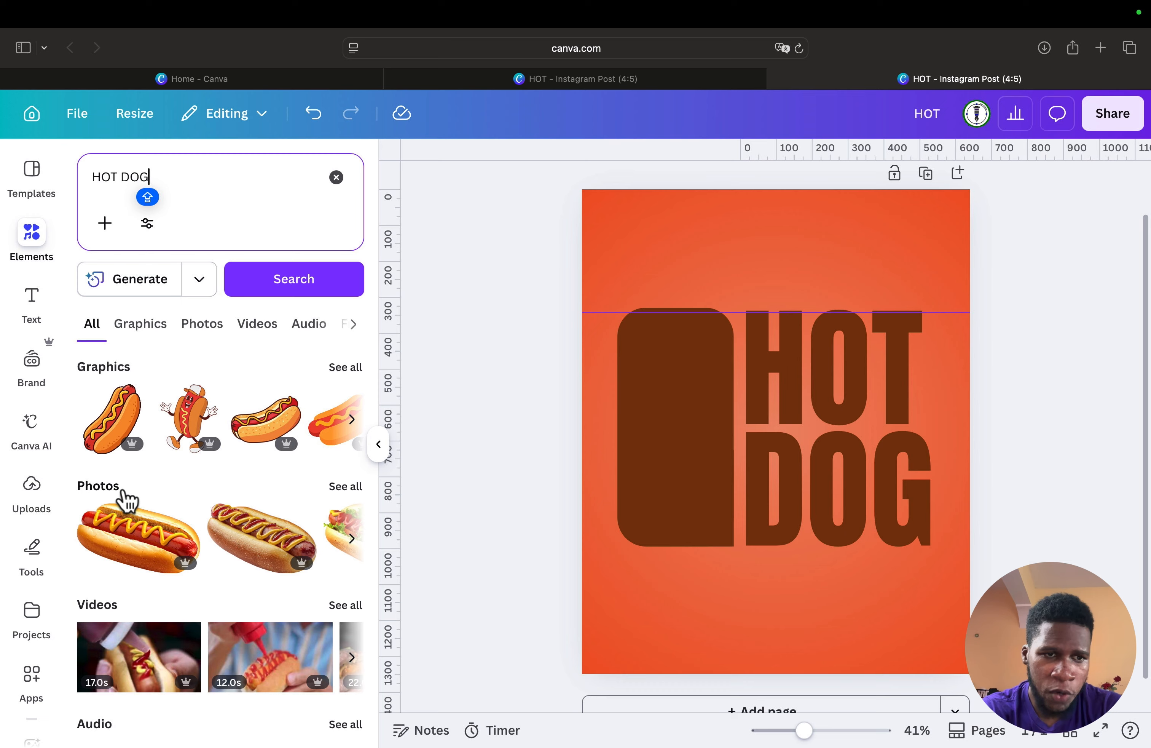
click(348, 487)
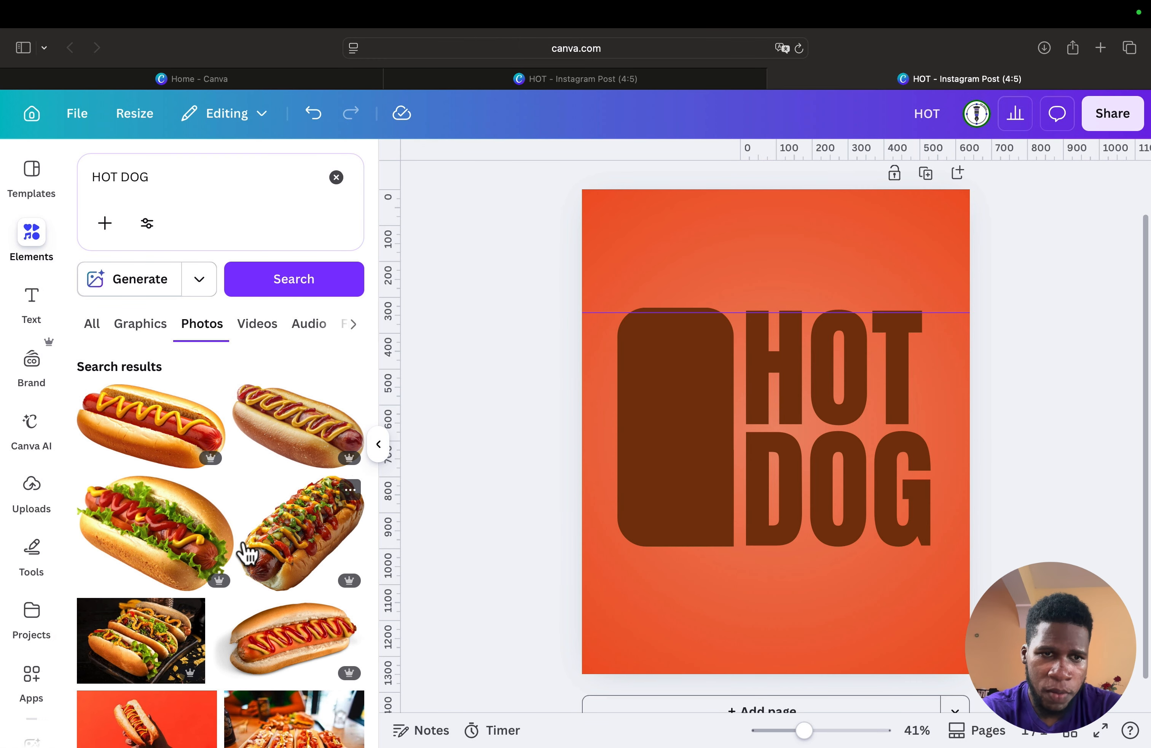
Step: Browse the hot dog photo results for a cut-out hot dog that suits the design
scroll(244, 550, down, 5)
scroll(247, 552, down, 10)
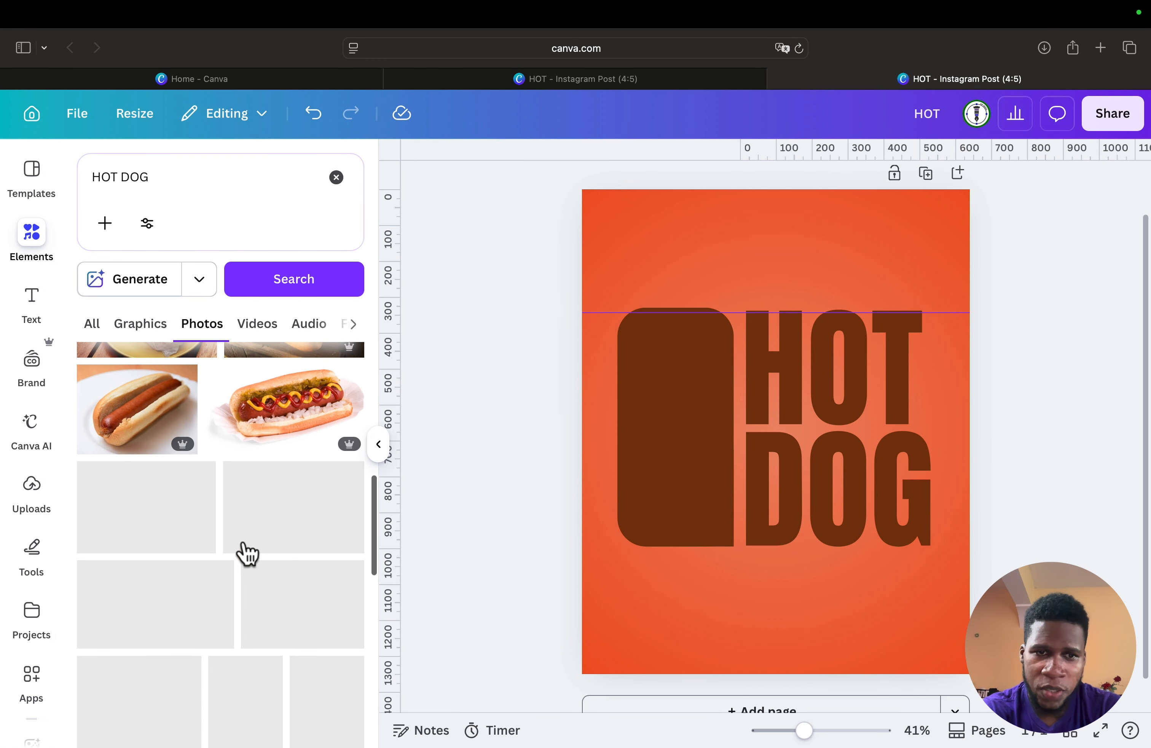
scroll(245, 546, down, 2)
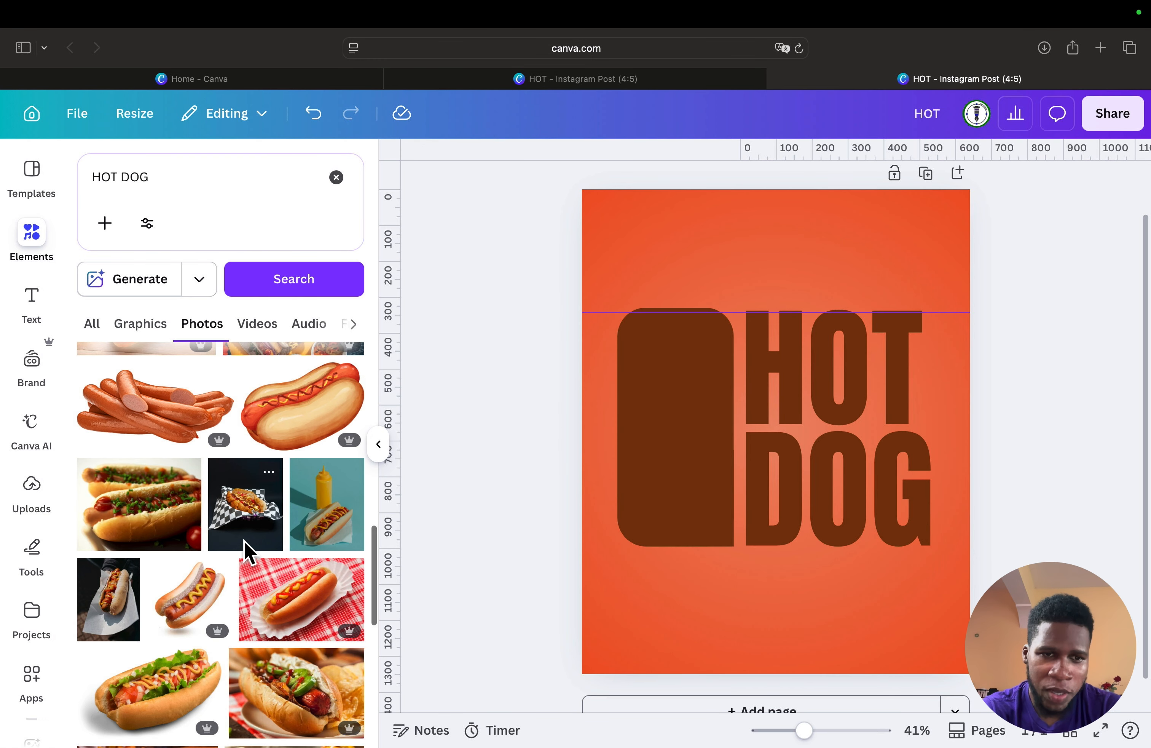
scroll(243, 540, down, 8)
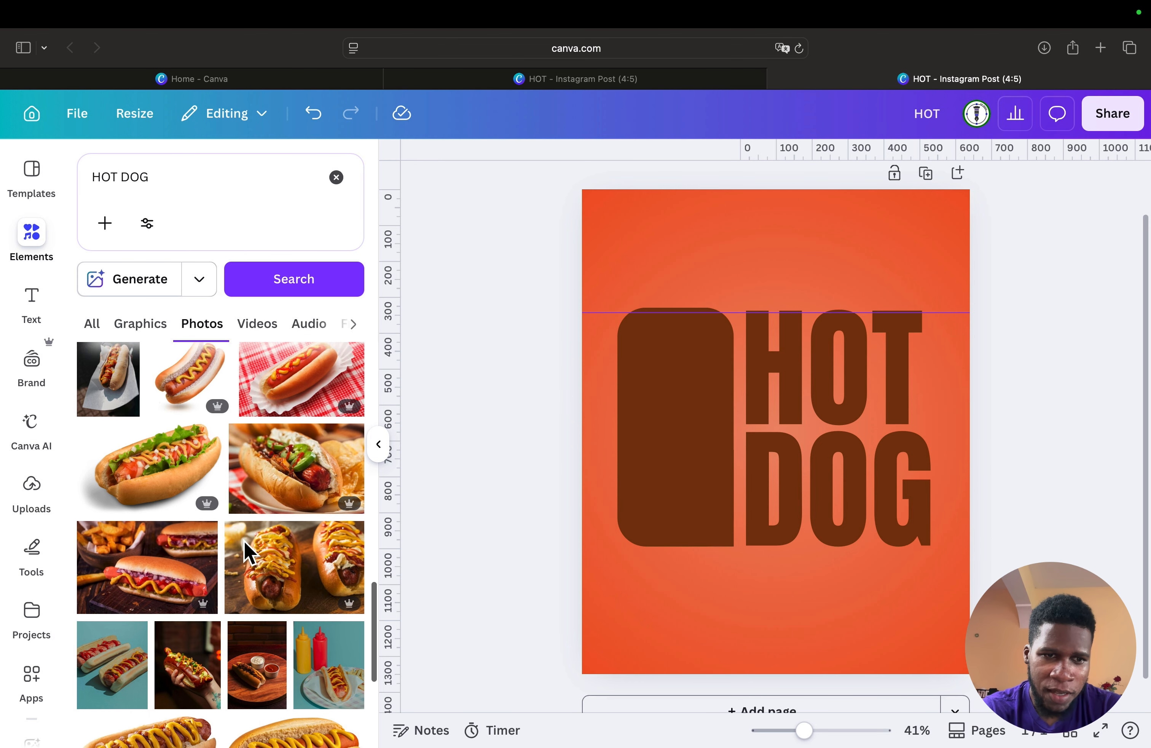
scroll(244, 541, down, 4)
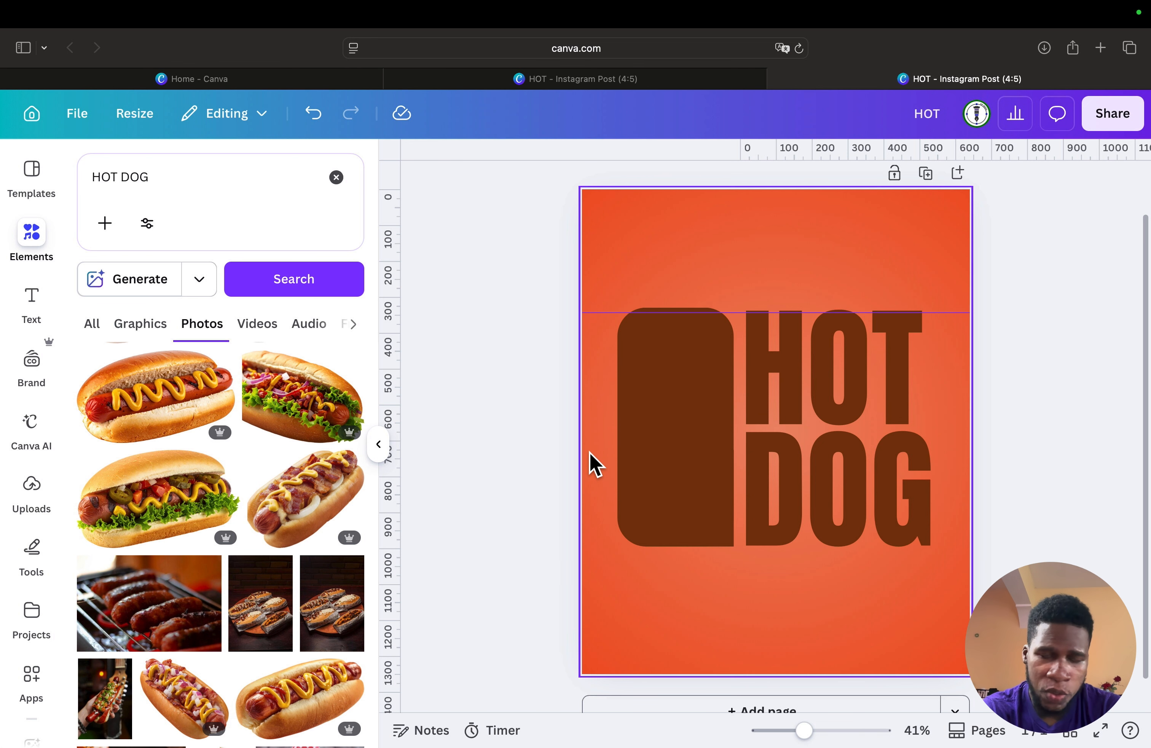
scroll(241, 629, down, 10)
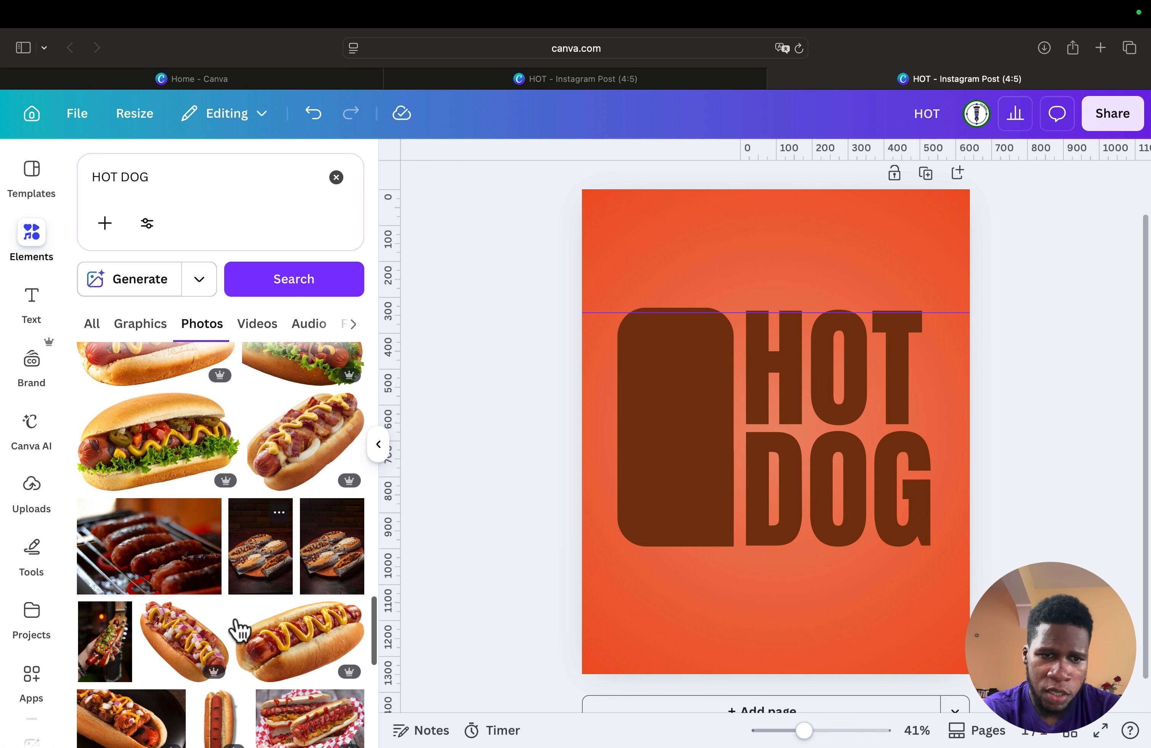
scroll(241, 629, down, 10)
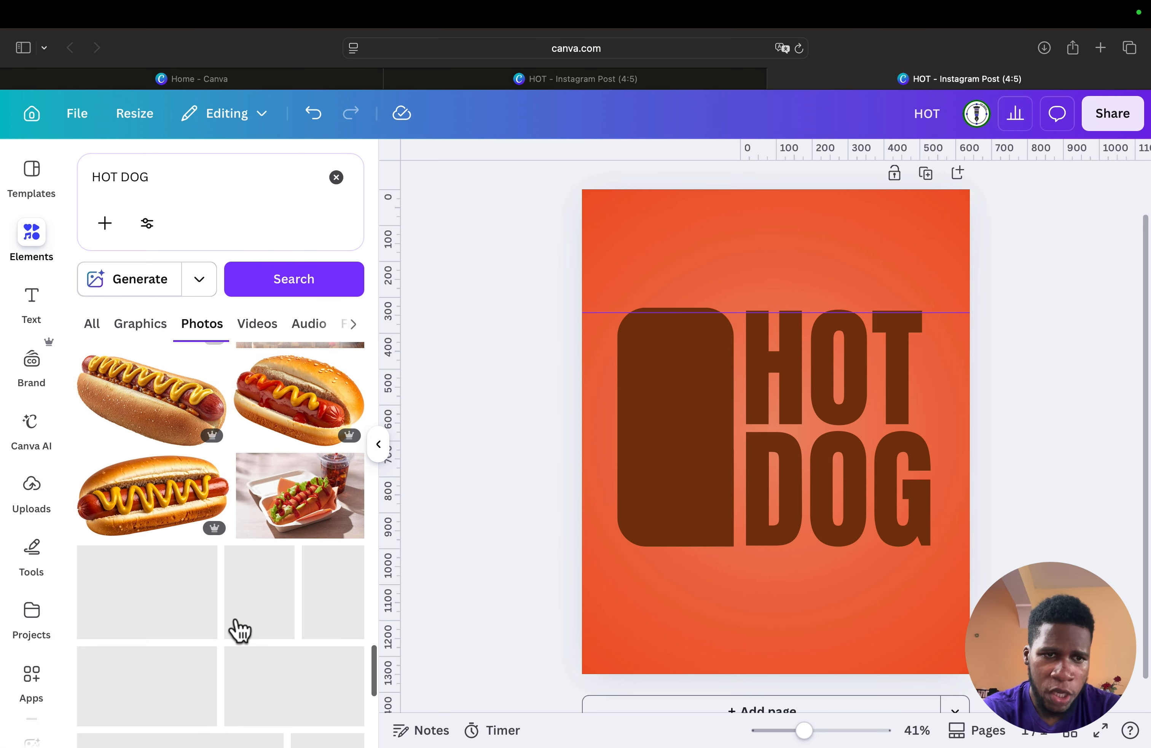
scroll(238, 629, down, 3)
scroll(238, 628, up, 4)
scroll(237, 630, up, 8)
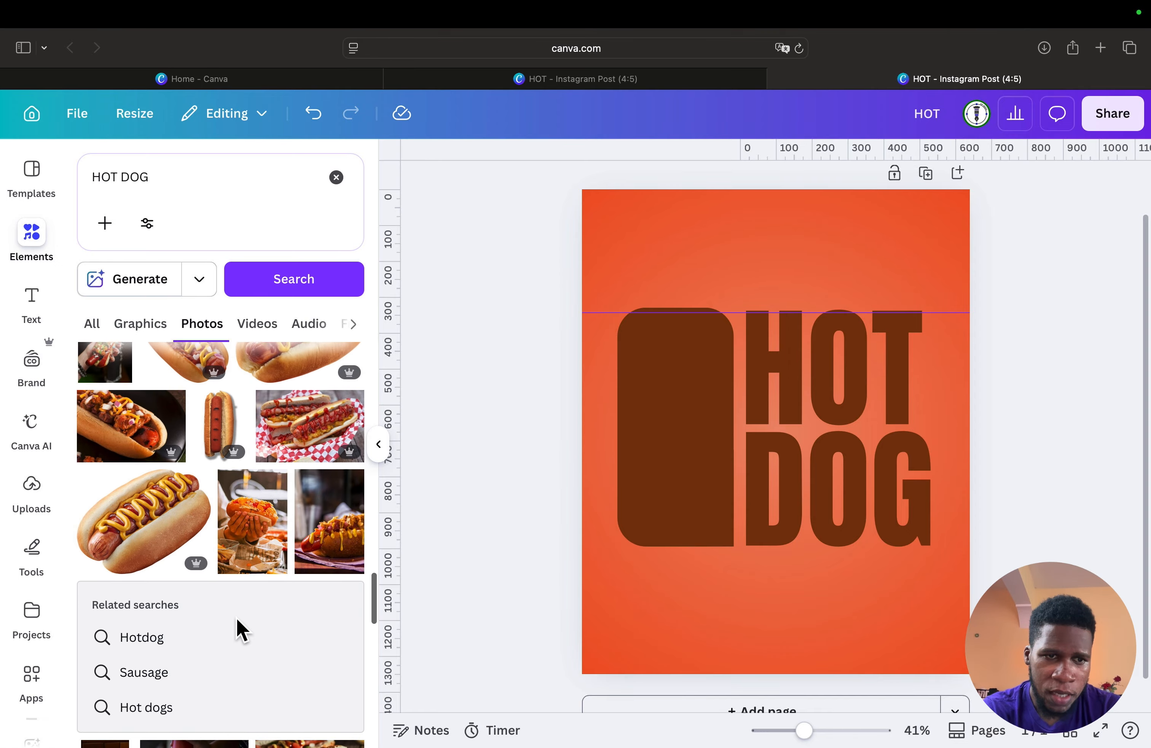
scroll(238, 628, down, 8)
scroll(236, 619, down, 3)
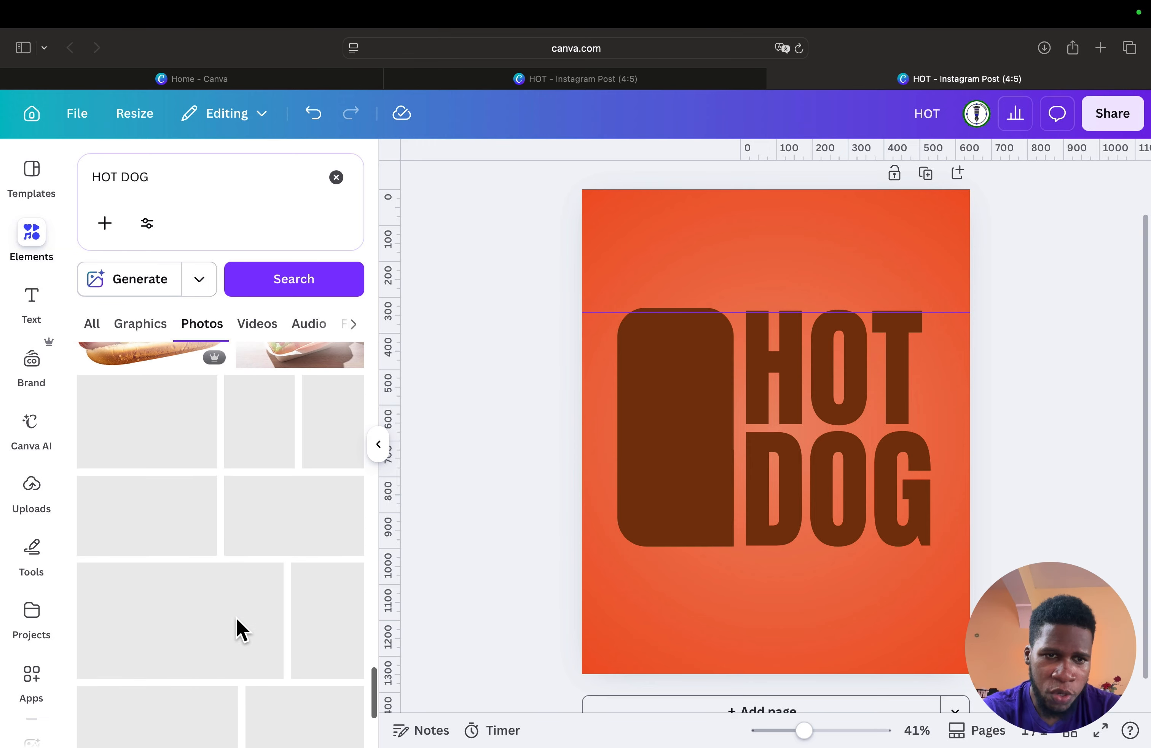
scroll(237, 618, down, 4)
scroll(236, 617, down, 3)
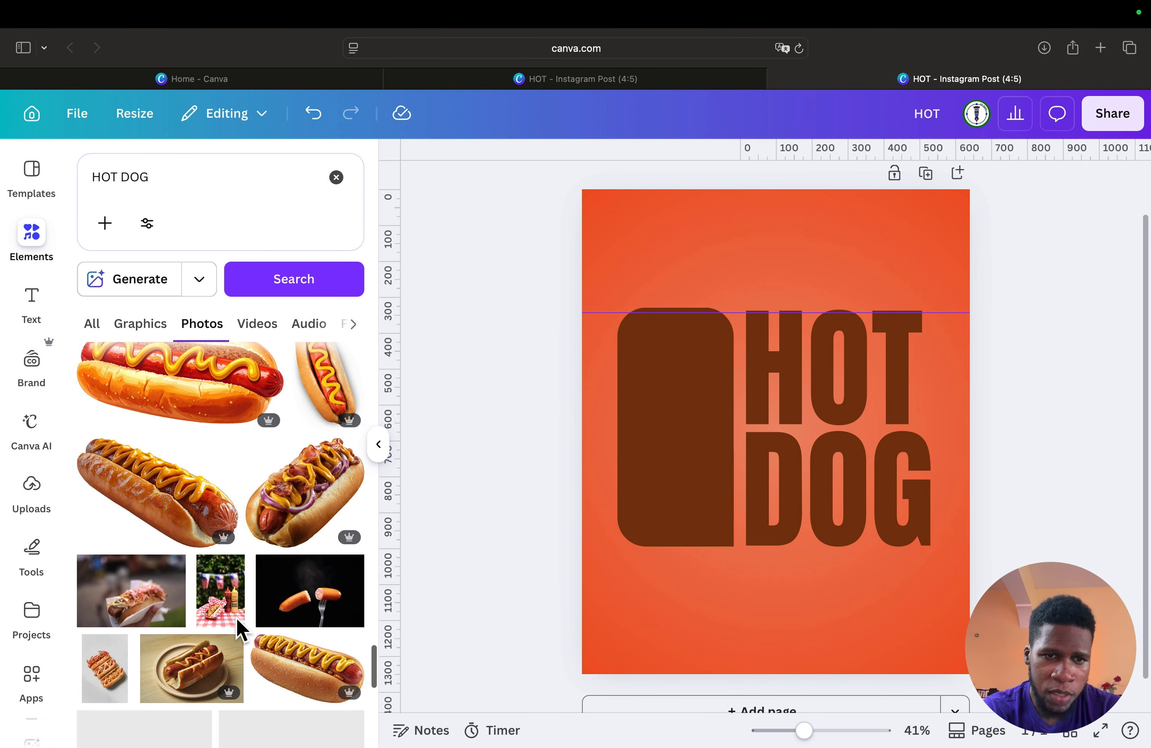
scroll(318, 512, down, 1)
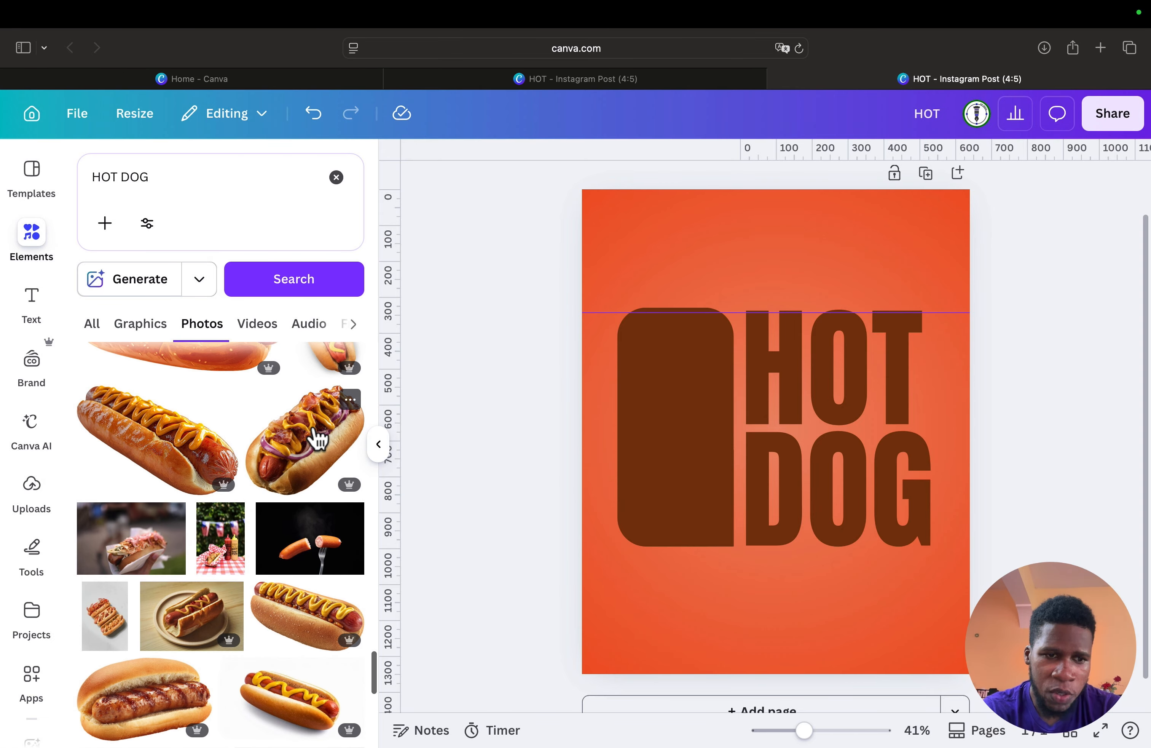
scroll(318, 440, down, 10)
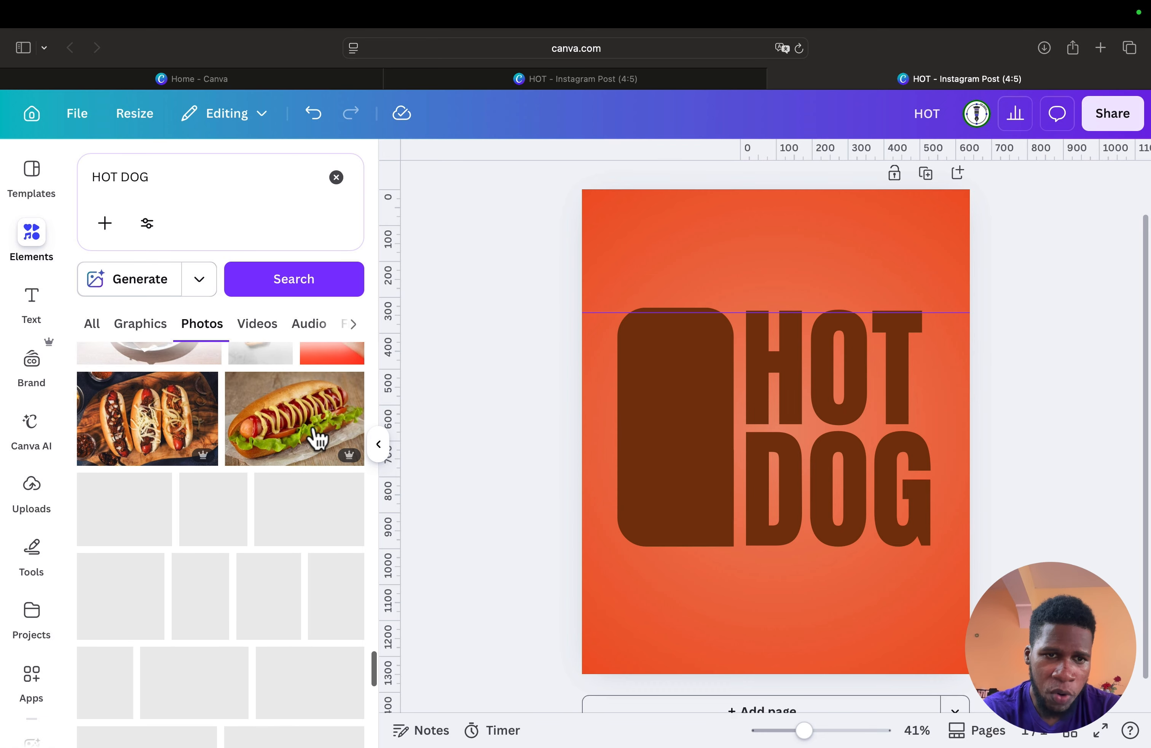
scroll(318, 440, down, 3)
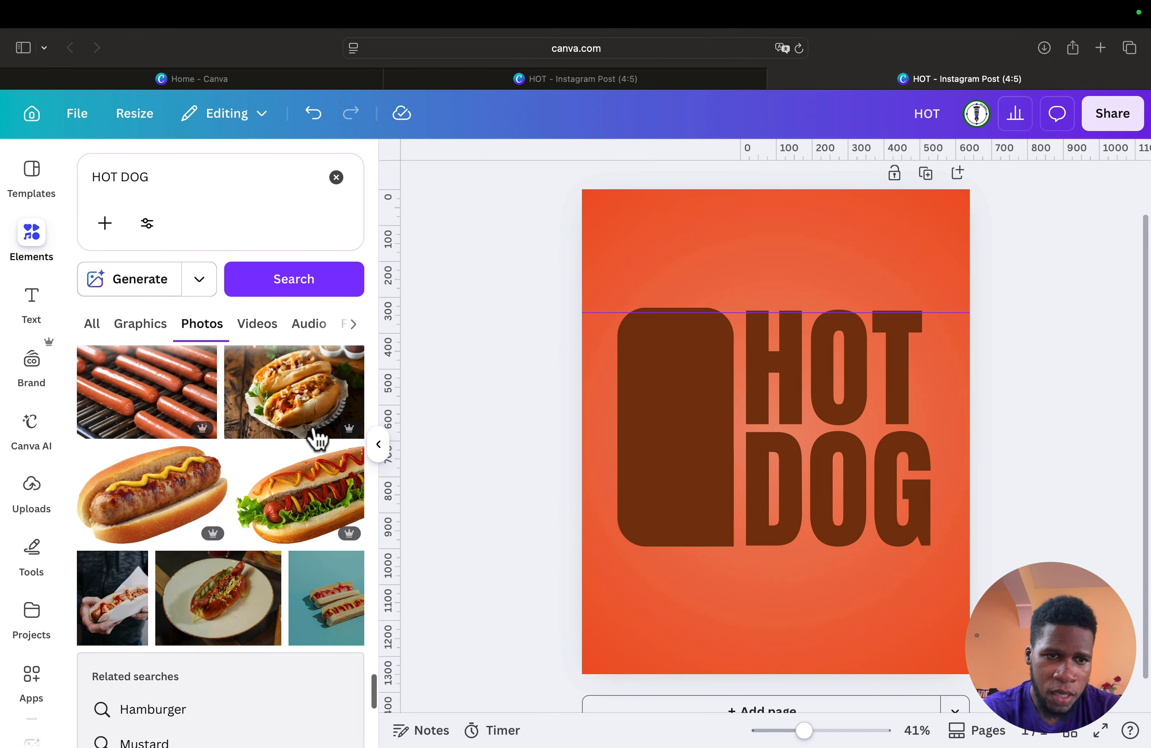
scroll(318, 439, down, 6)
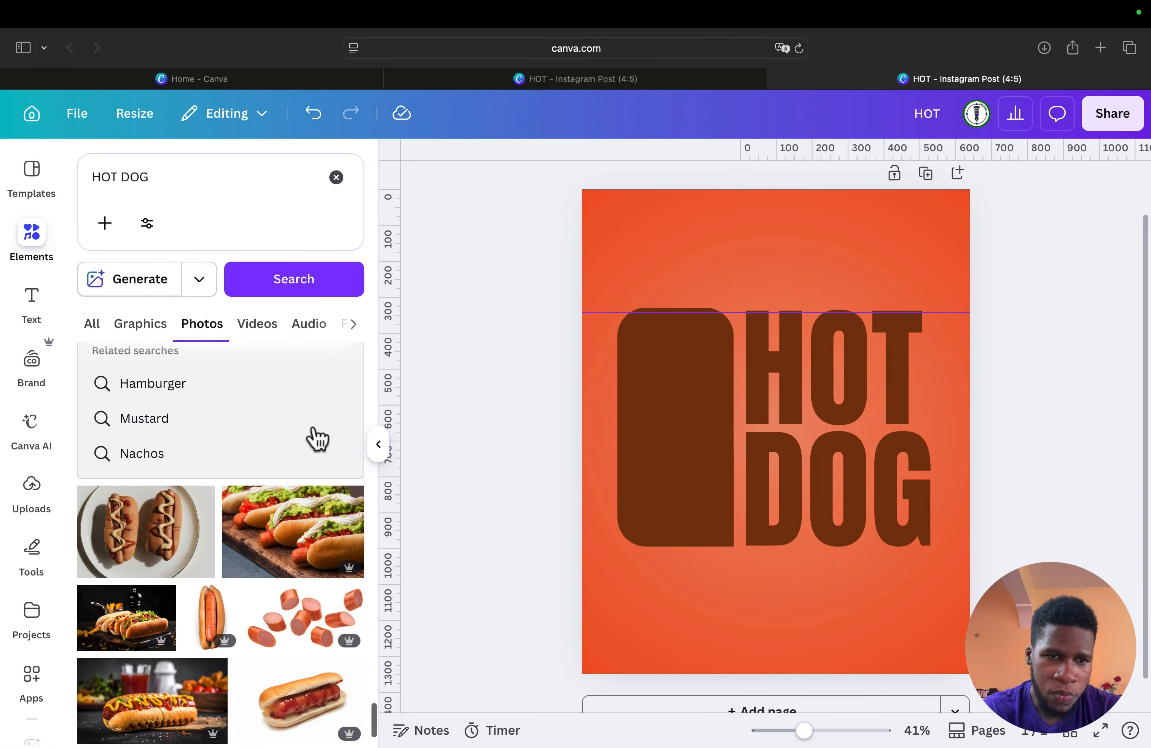
scroll(318, 440, down, 8)
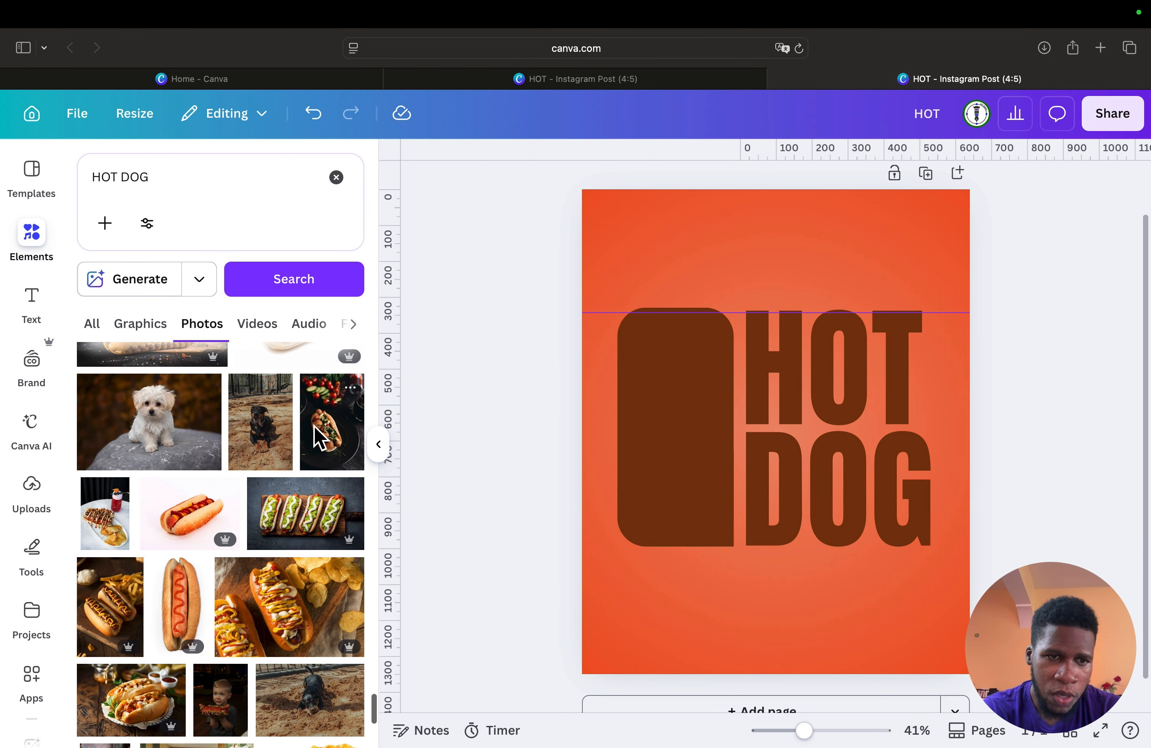
scroll(314, 425, up, 10)
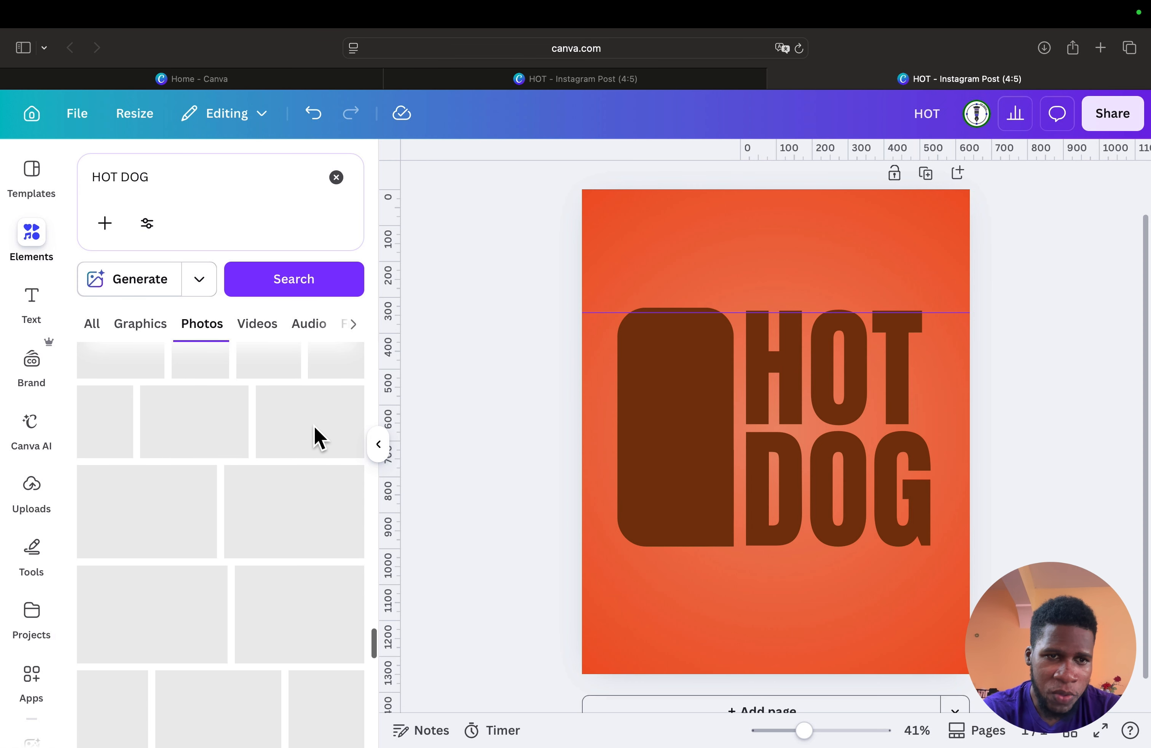
scroll(314, 425, up, 4)
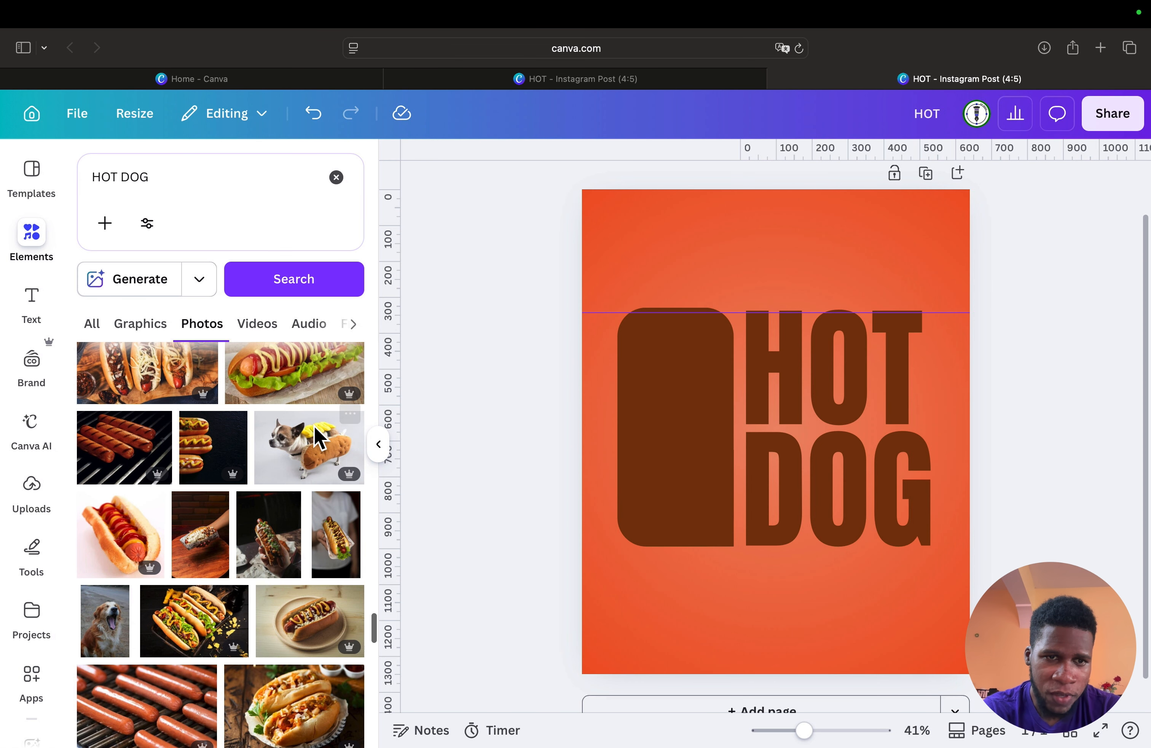
scroll(315, 425, up, 8)
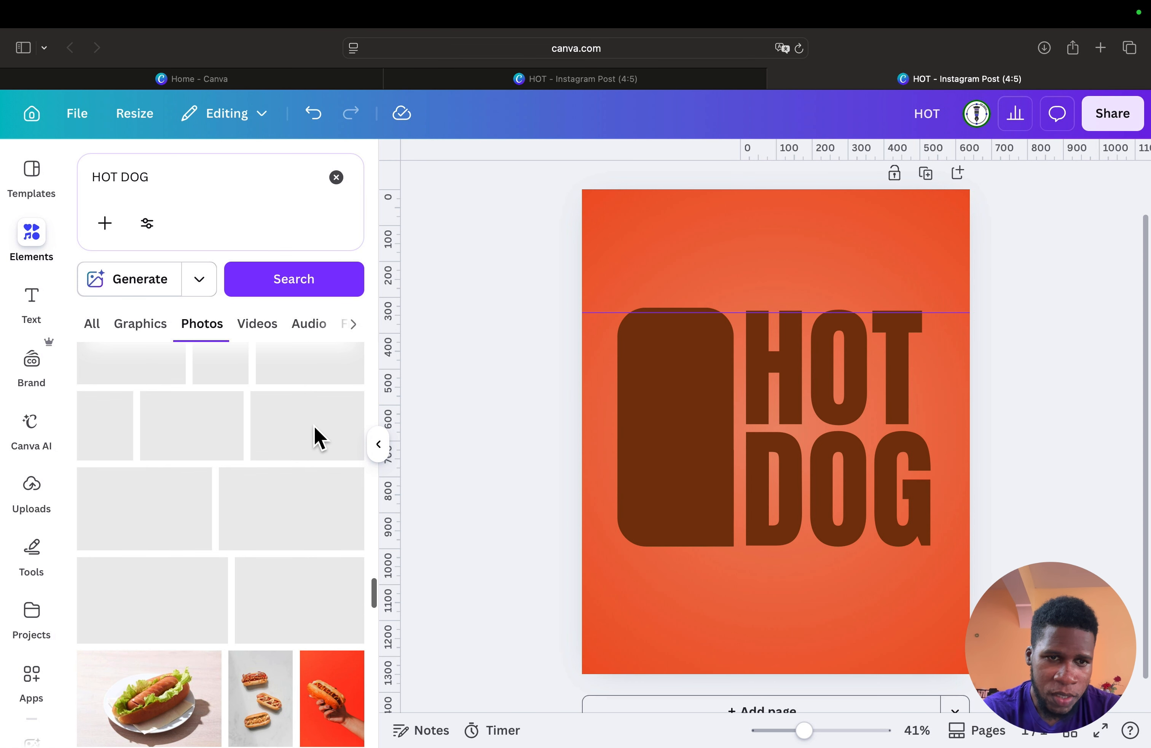
scroll(316, 437, up, 3)
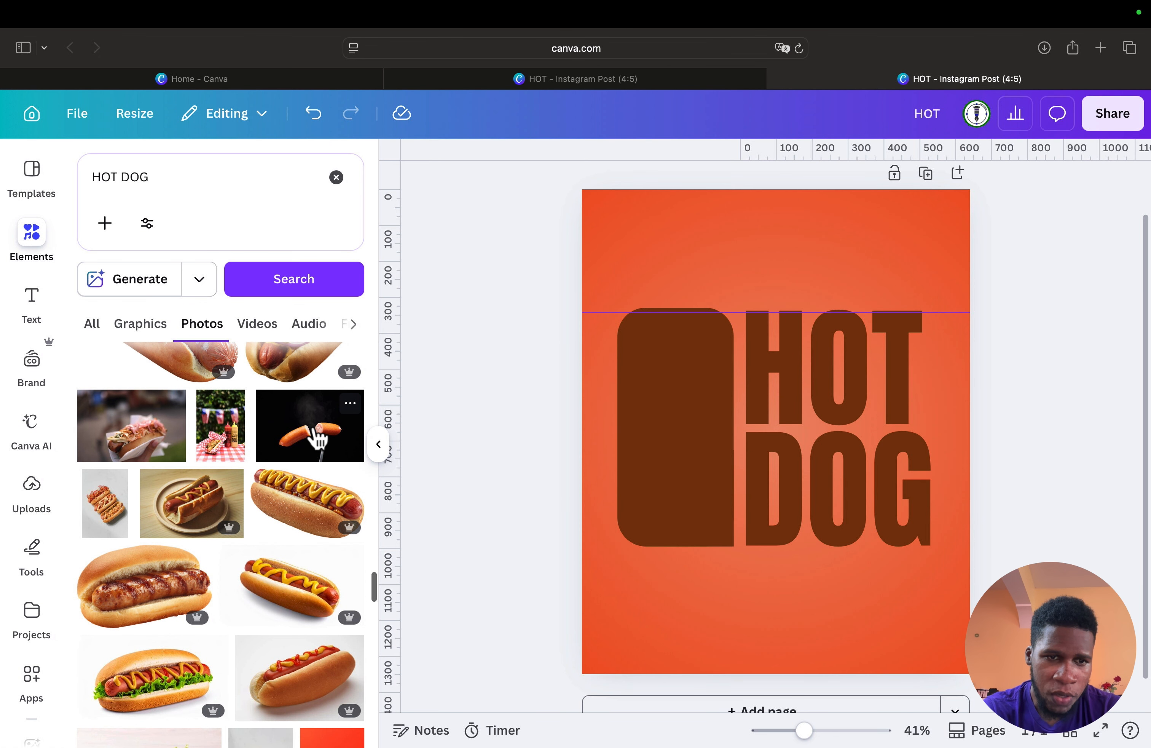
Step: Add the cut-out hot dog photo with bacon, mustard and red onion, and bring it in front of the HOT and DOG texts
scroll(314, 432, up, 4)
click(299, 428)
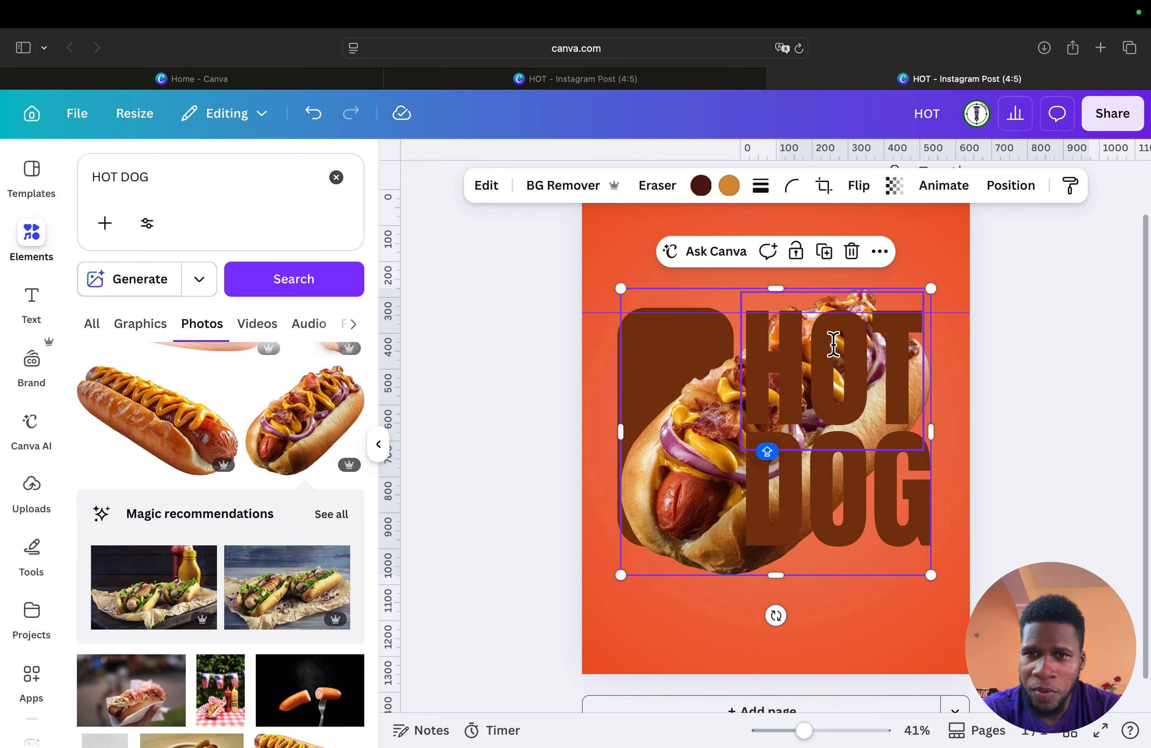
right_click(644, 484)
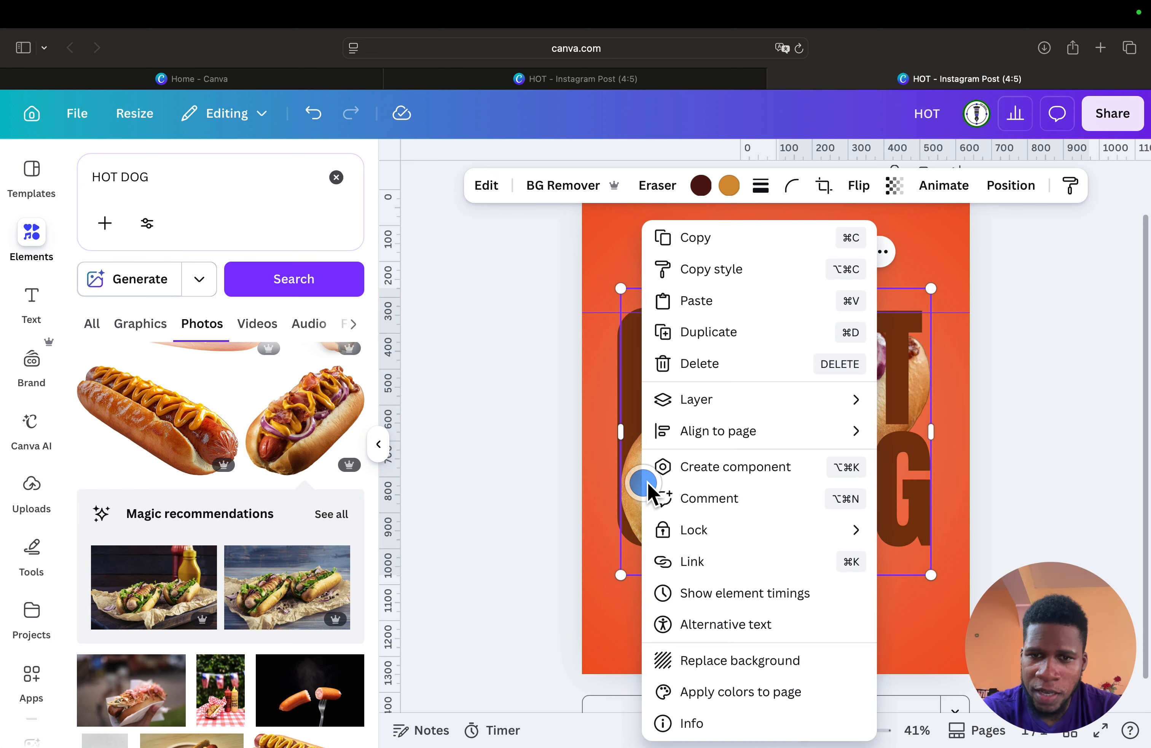
click(776, 407)
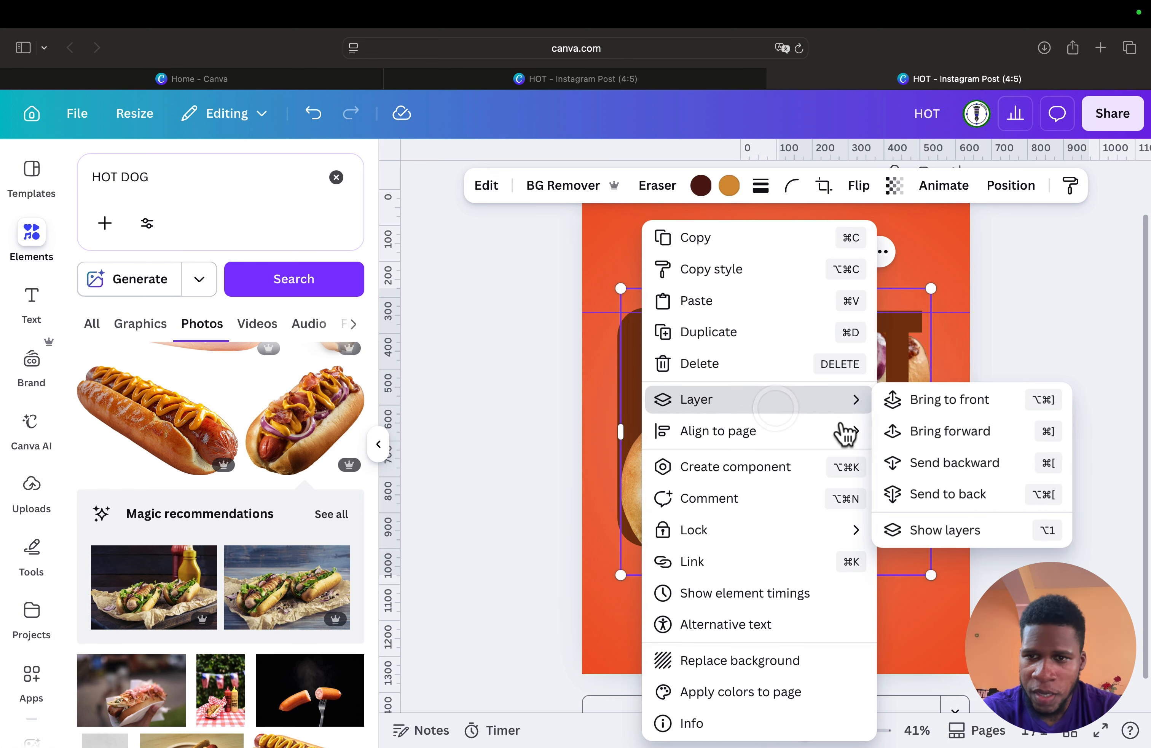
click(984, 432)
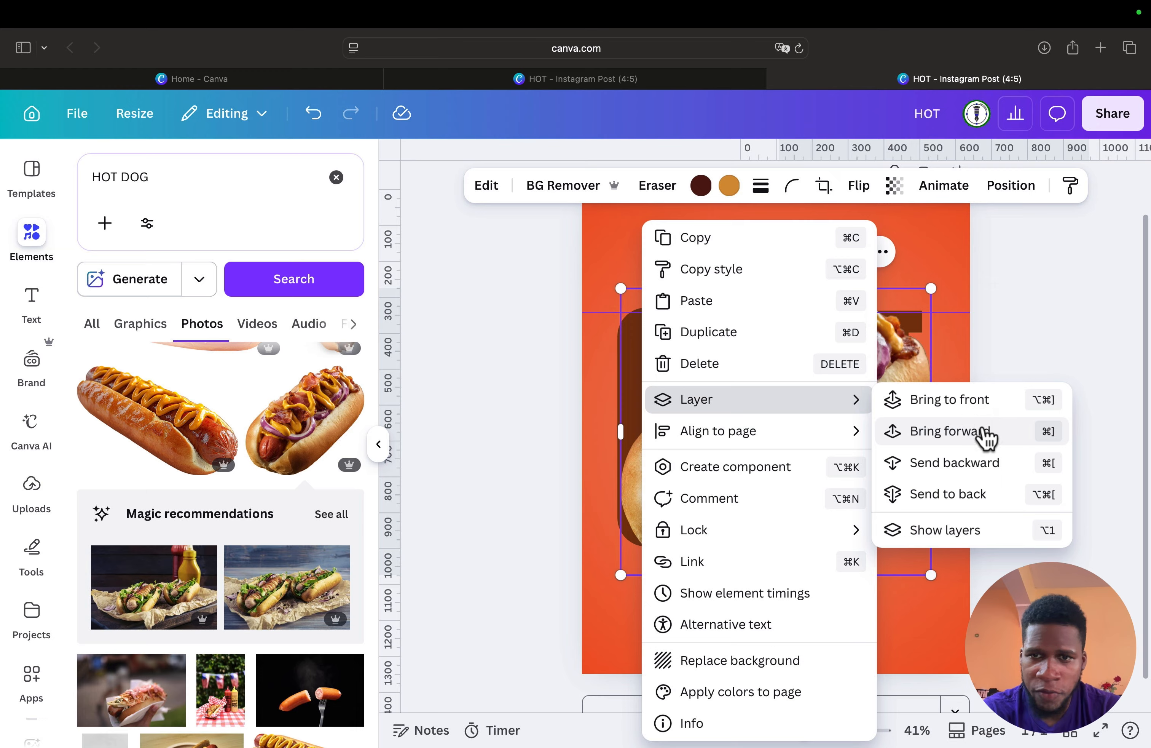
click(1001, 325)
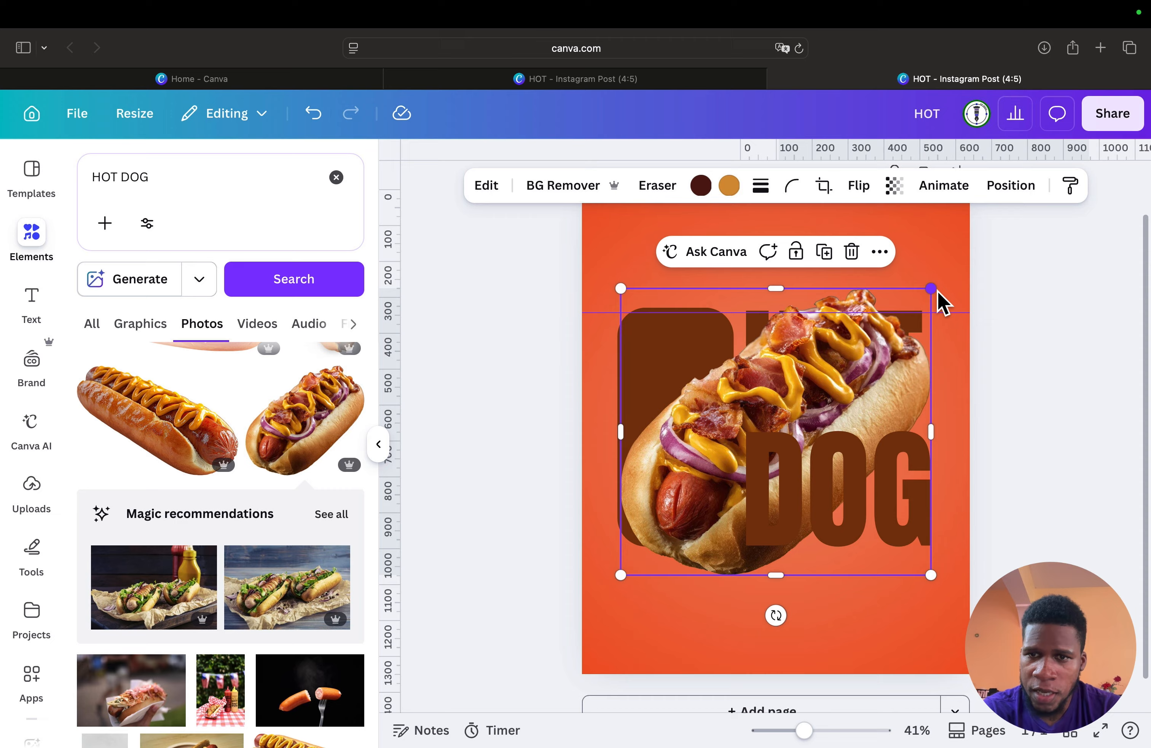
right_click(647, 491)
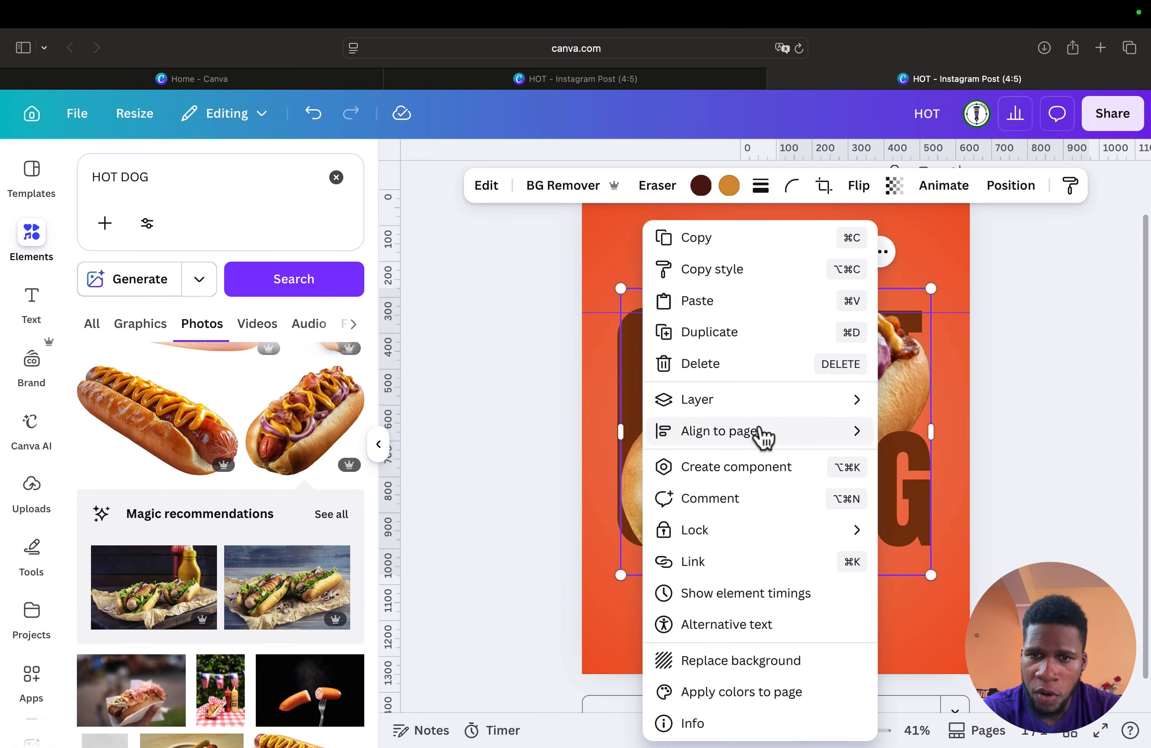
mouse_move(746, 411)
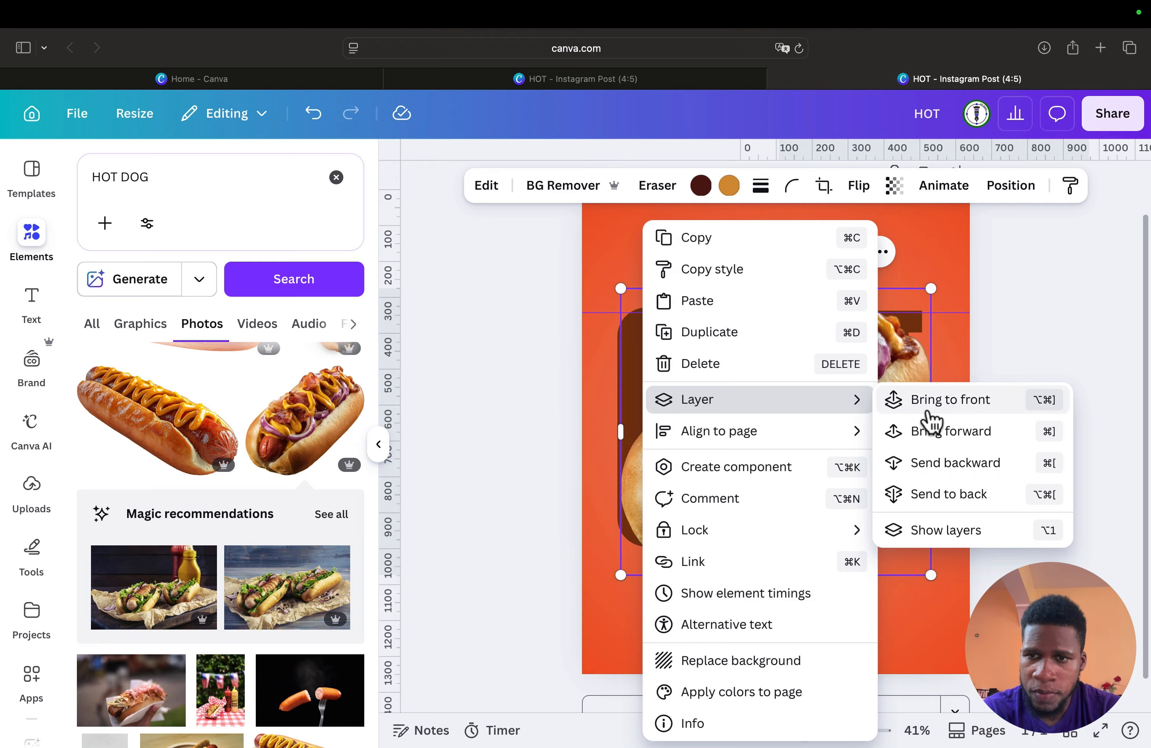
click(1012, 336)
Step: Shrink the hot dog photo, tilt it slightly clockwise and place it over the middle of the brown shape and the lettering
drag(932, 289, 802, 457)
drag(706, 500, 740, 458)
drag(818, 384, 881, 340)
drag(855, 403, 855, 399)
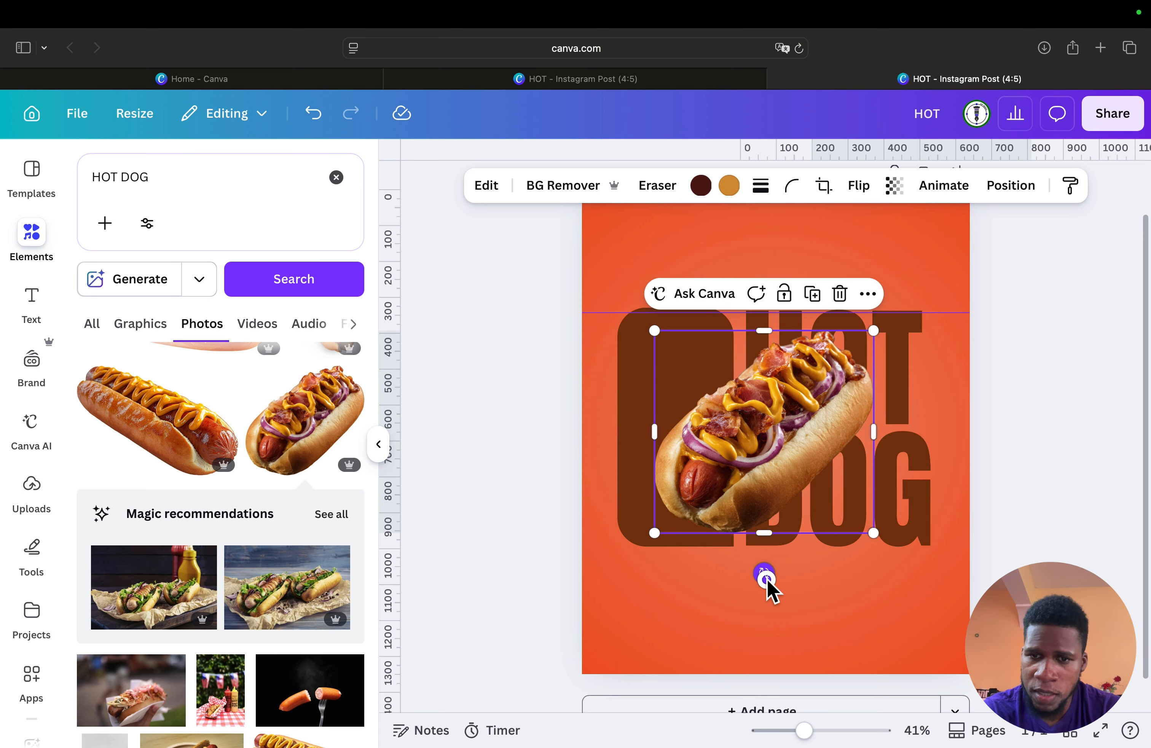
drag(766, 579, 744, 580)
drag(813, 428, 814, 437)
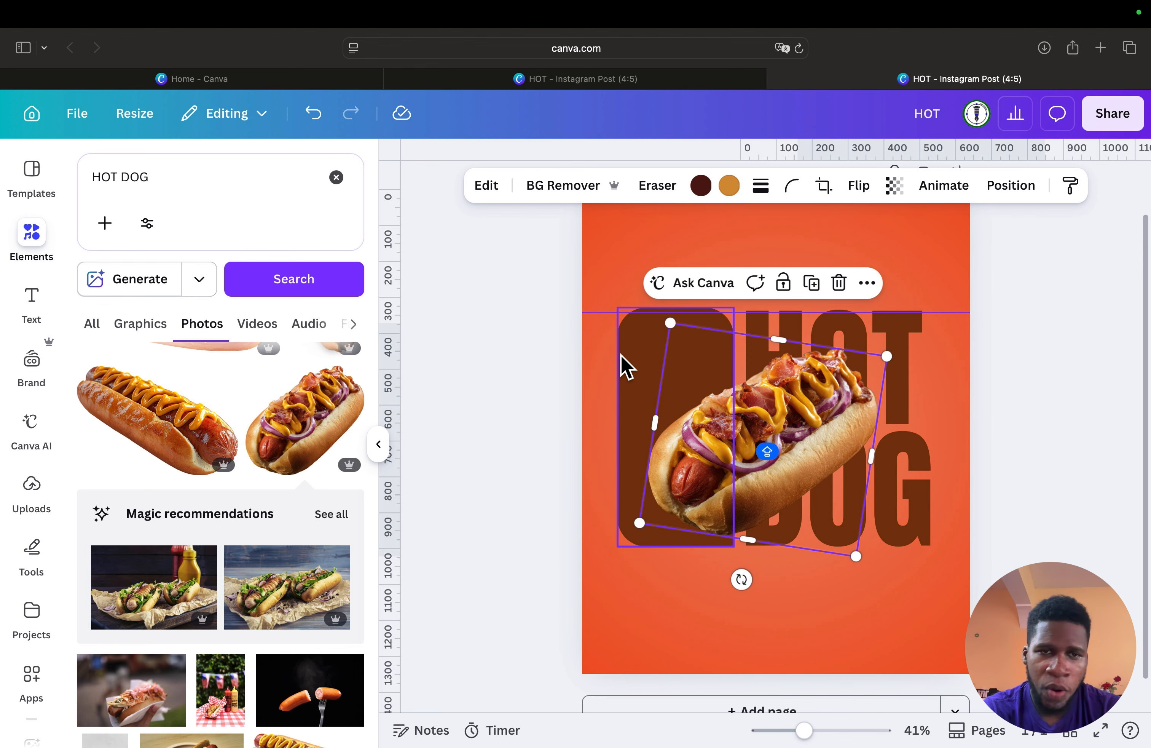
click(379, 444)
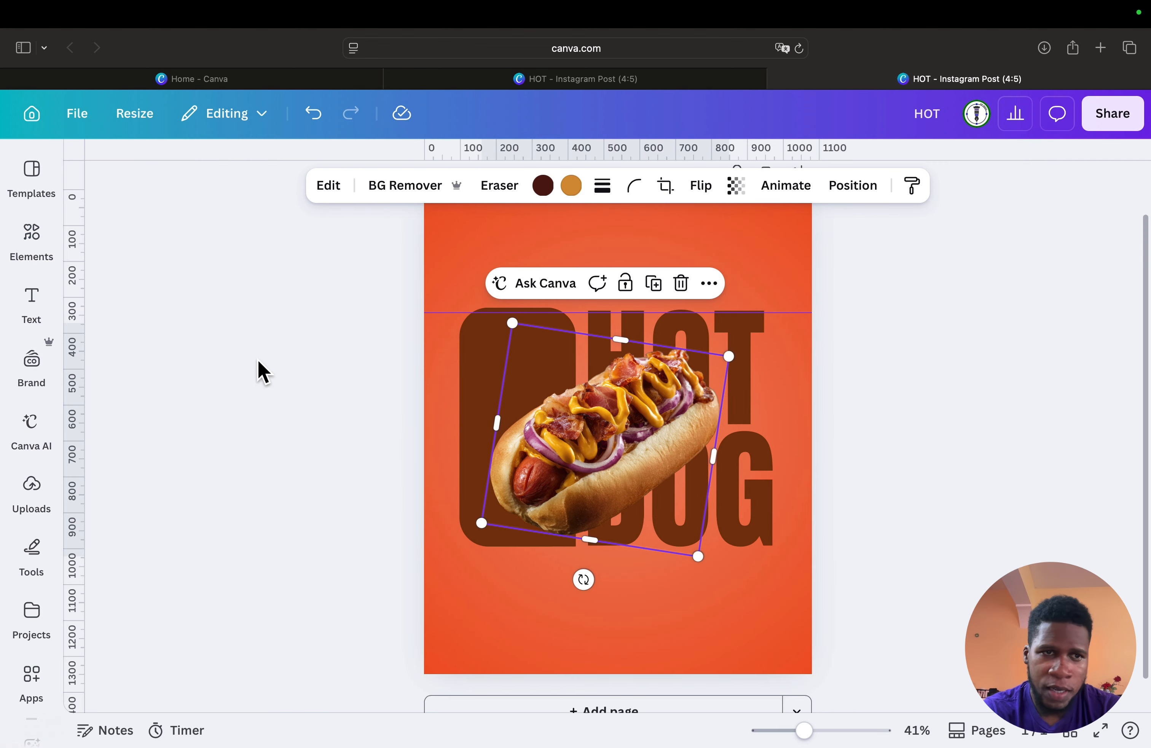
click(279, 341)
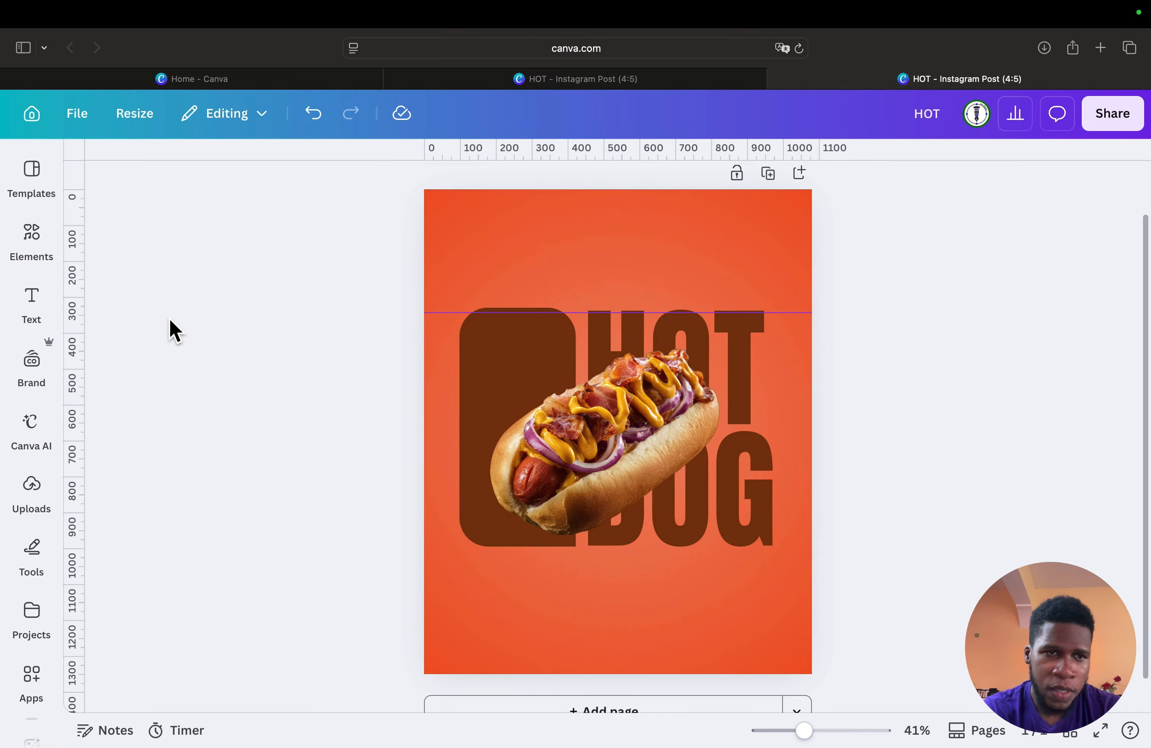
Step: Add a text box, enlarge its text to a font size of about 49 and place it above the brown shape and lettering
click(32, 237)
click(31, 301)
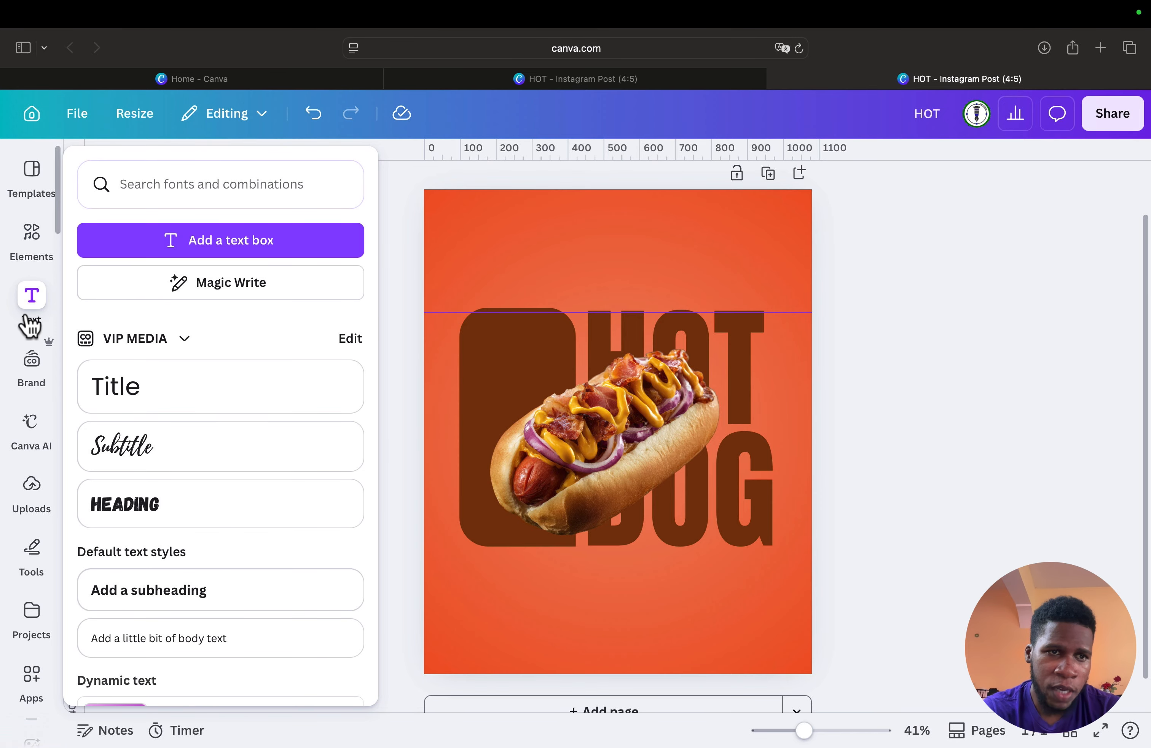
click(160, 238)
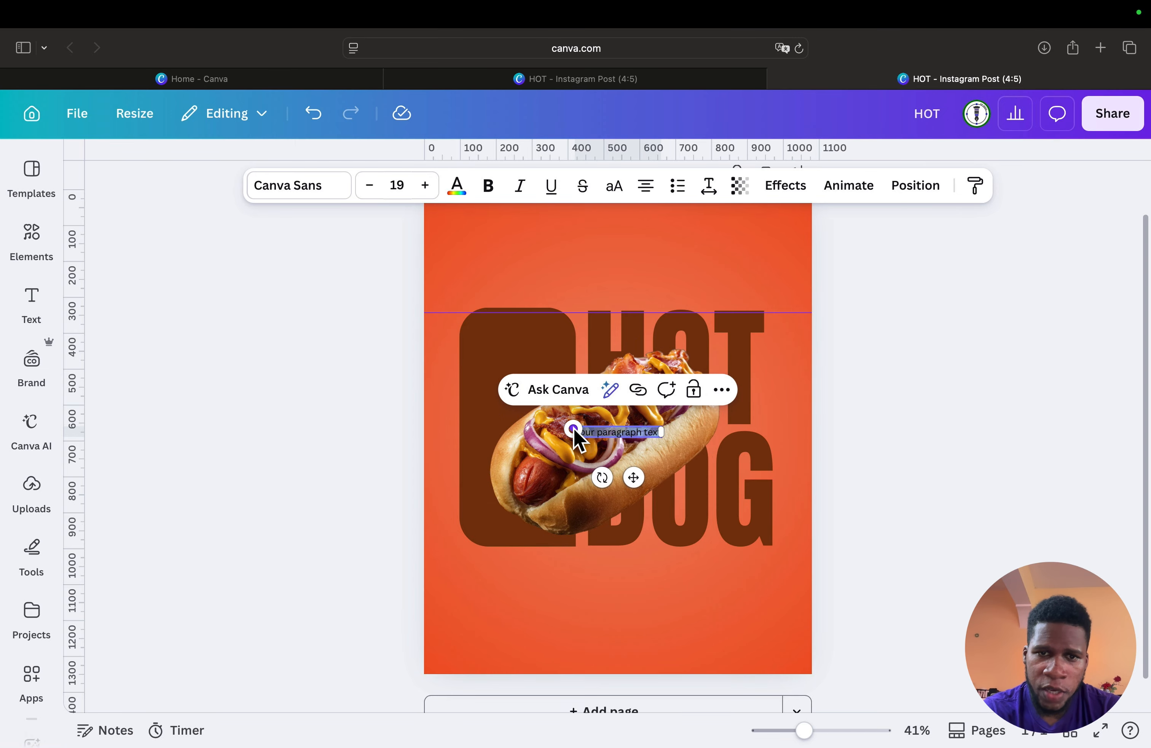
drag(573, 429, 438, 410)
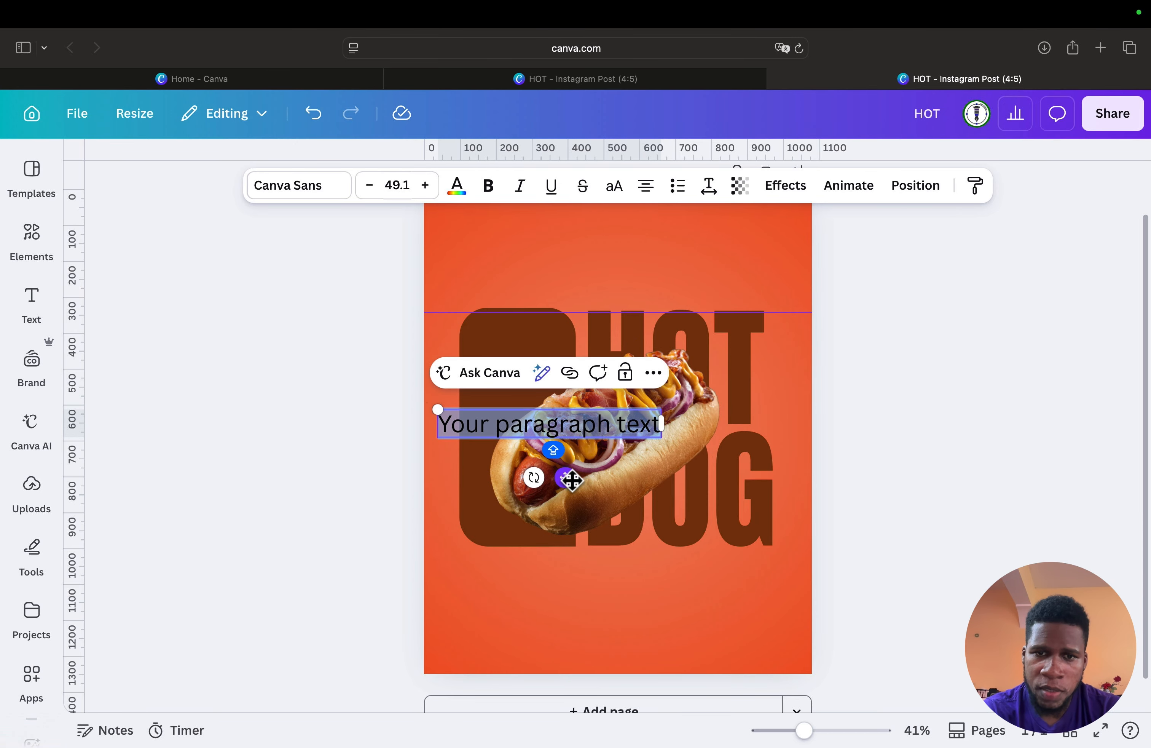
drag(572, 480, 582, 325)
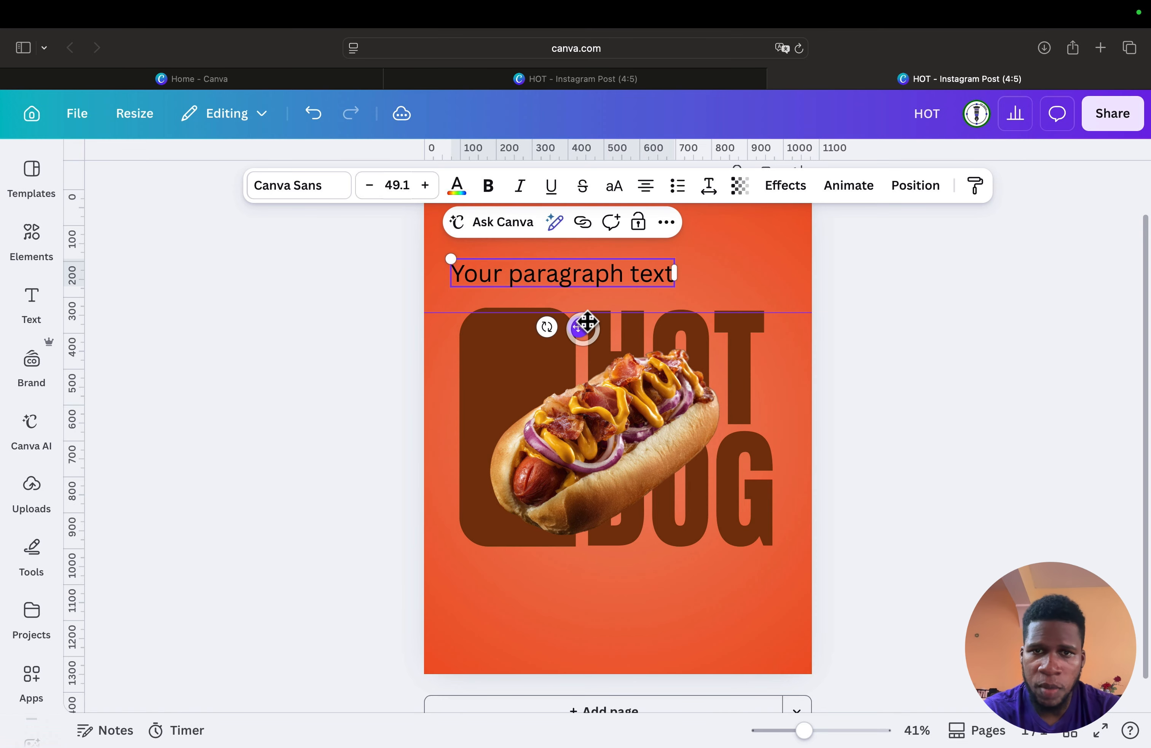
Step: Replace the placeholder text in the new text box with HOT
click(648, 276)
drag(670, 275, 457, 270)
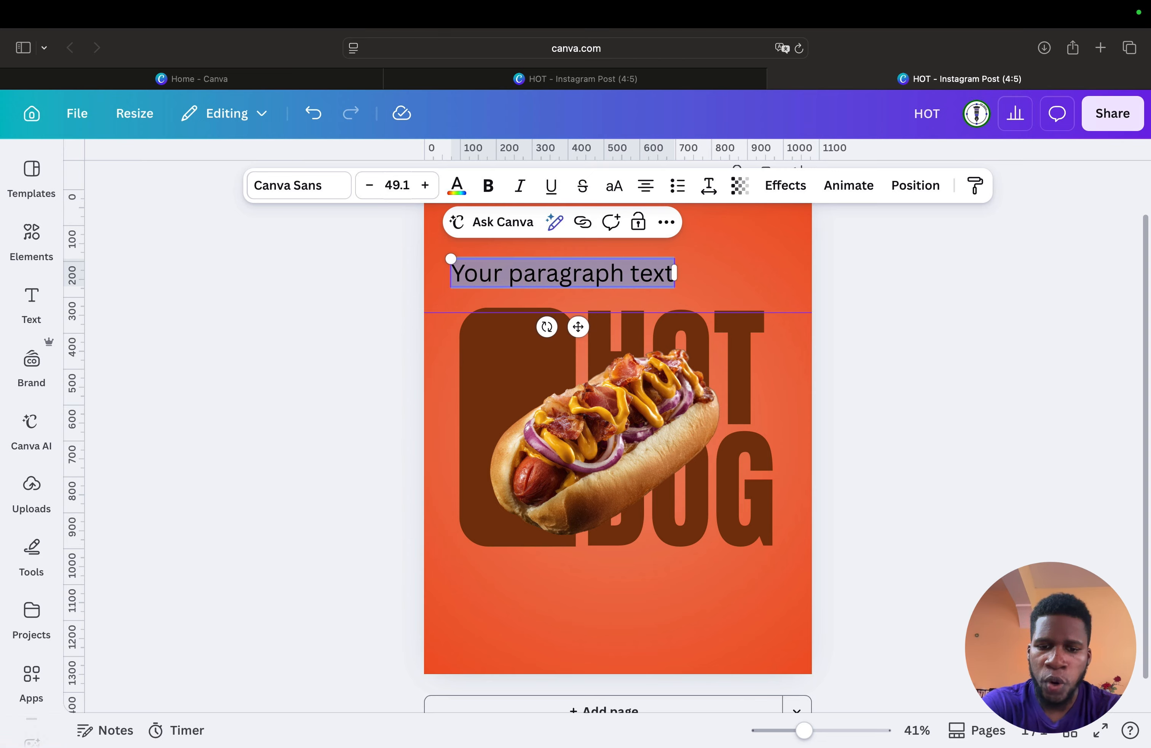
text(HOT)
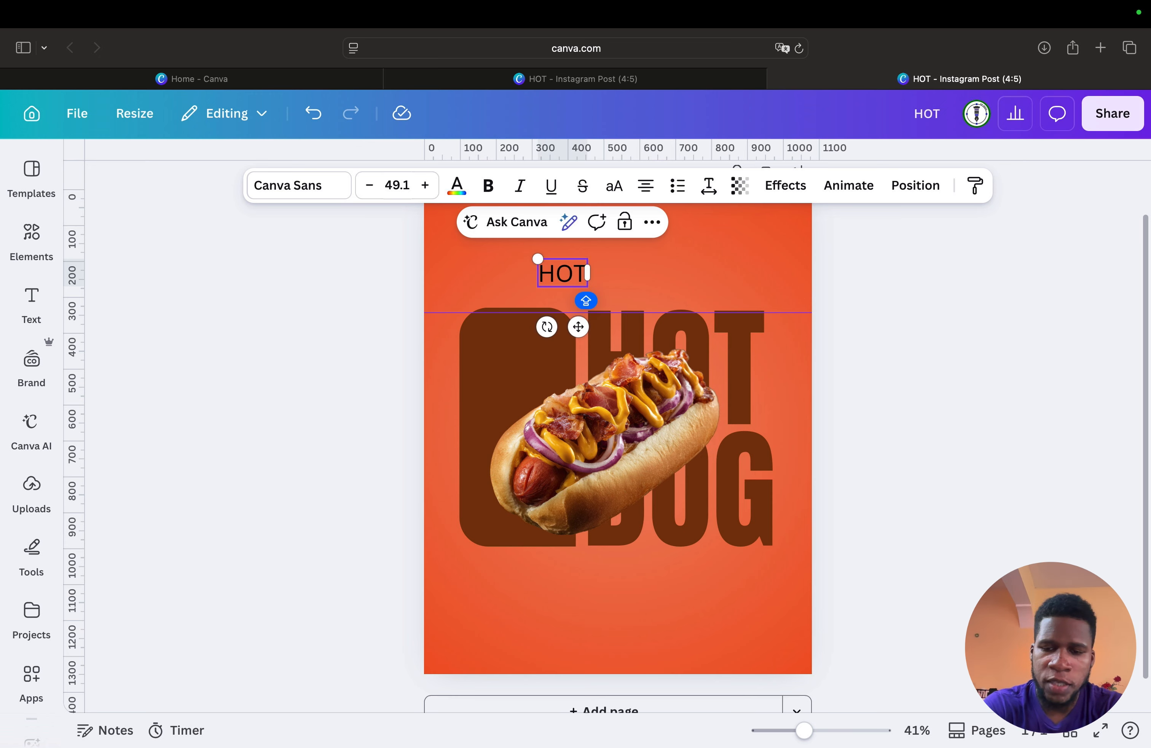
Step: Add DOG as a second line below HOT in the text box and tighten its line spacing to about 0.88
key(Return)
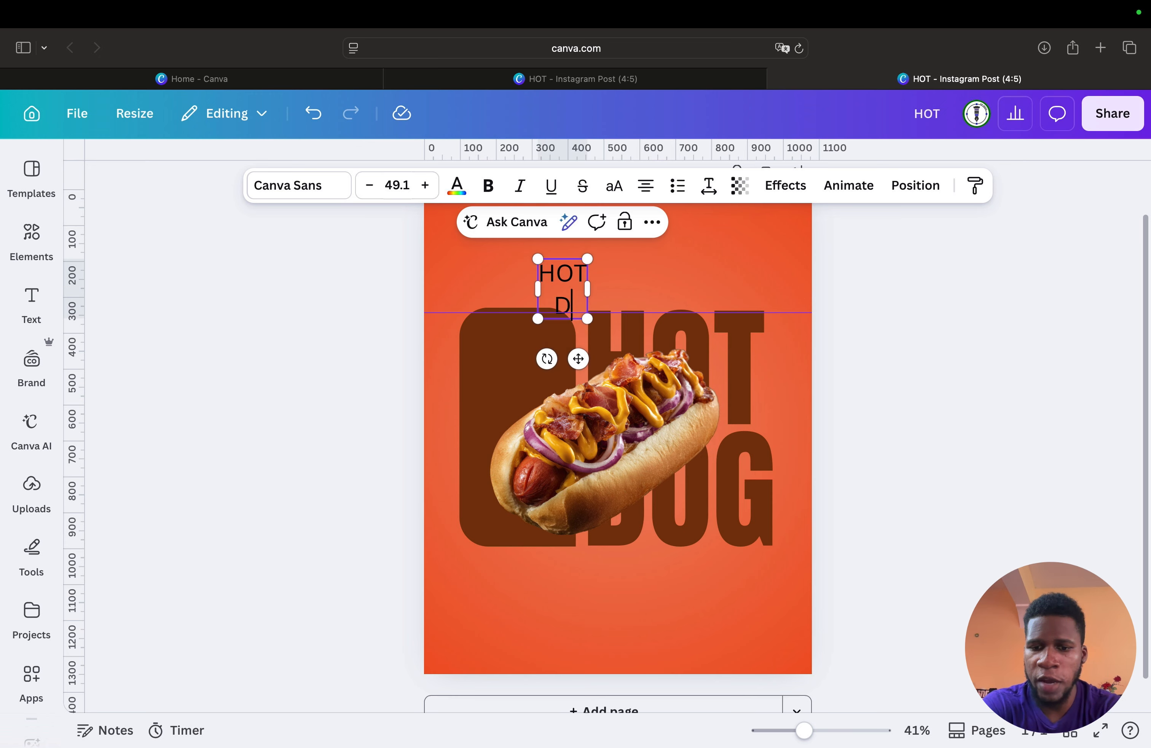
text(DOG)
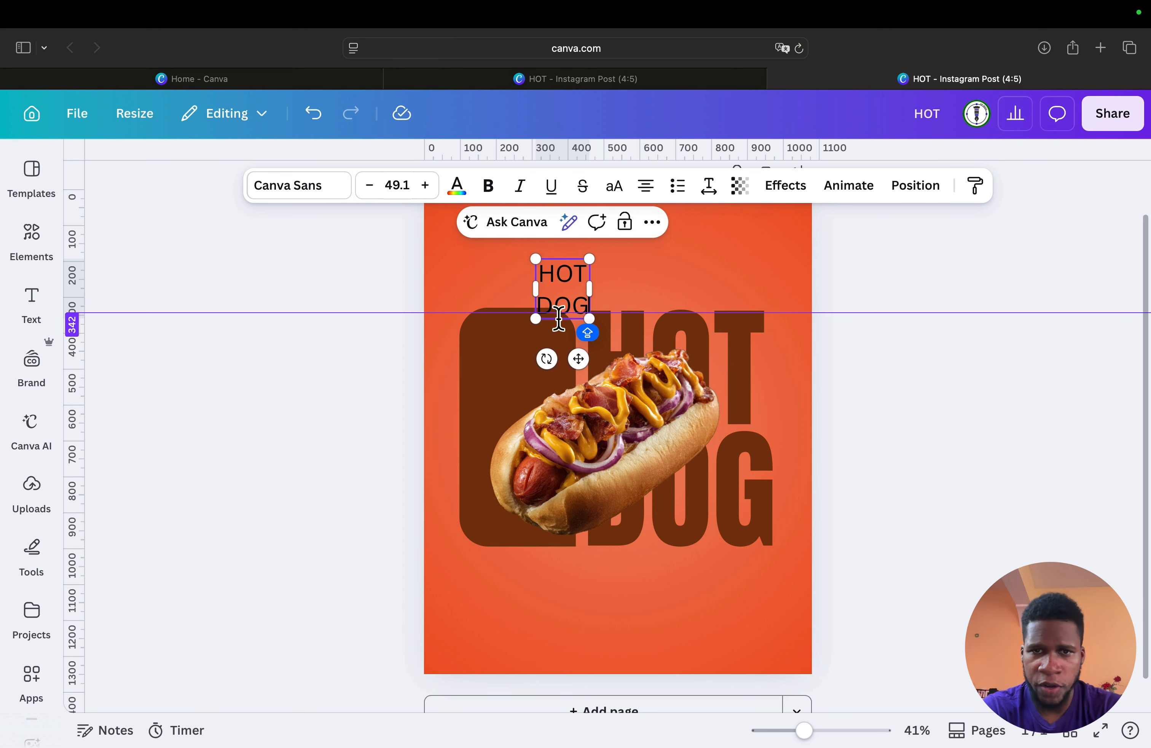
drag(549, 288, 530, 277)
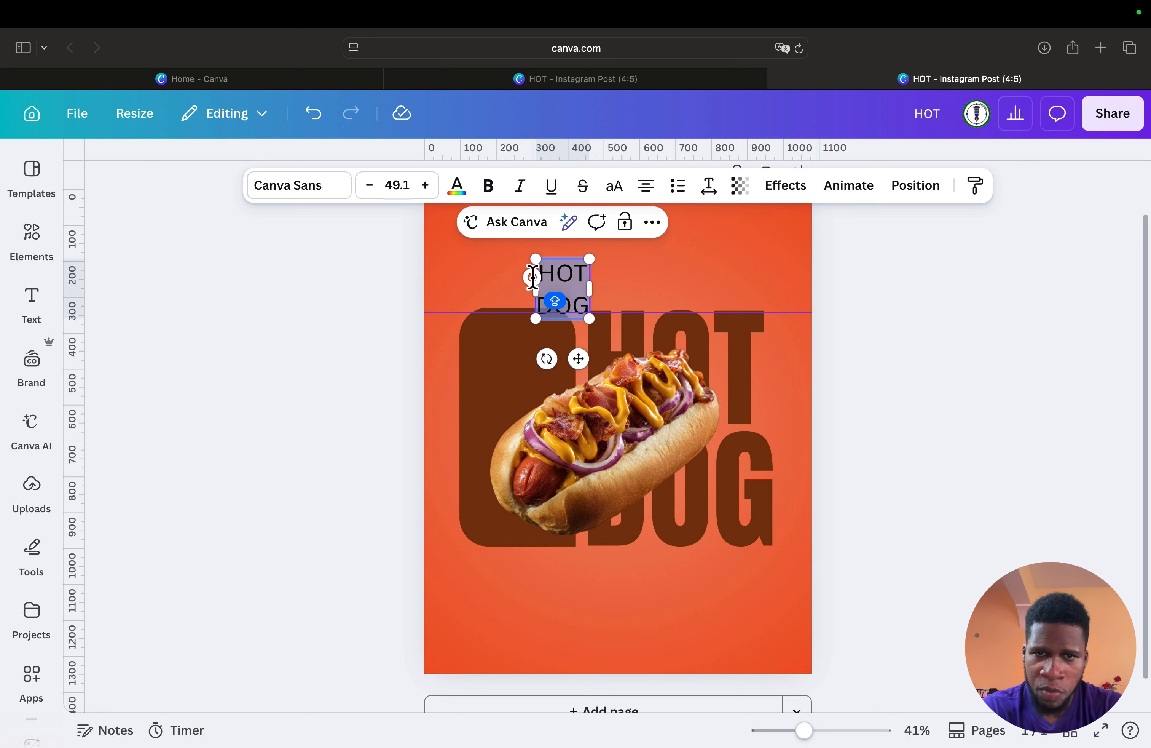
click(709, 187)
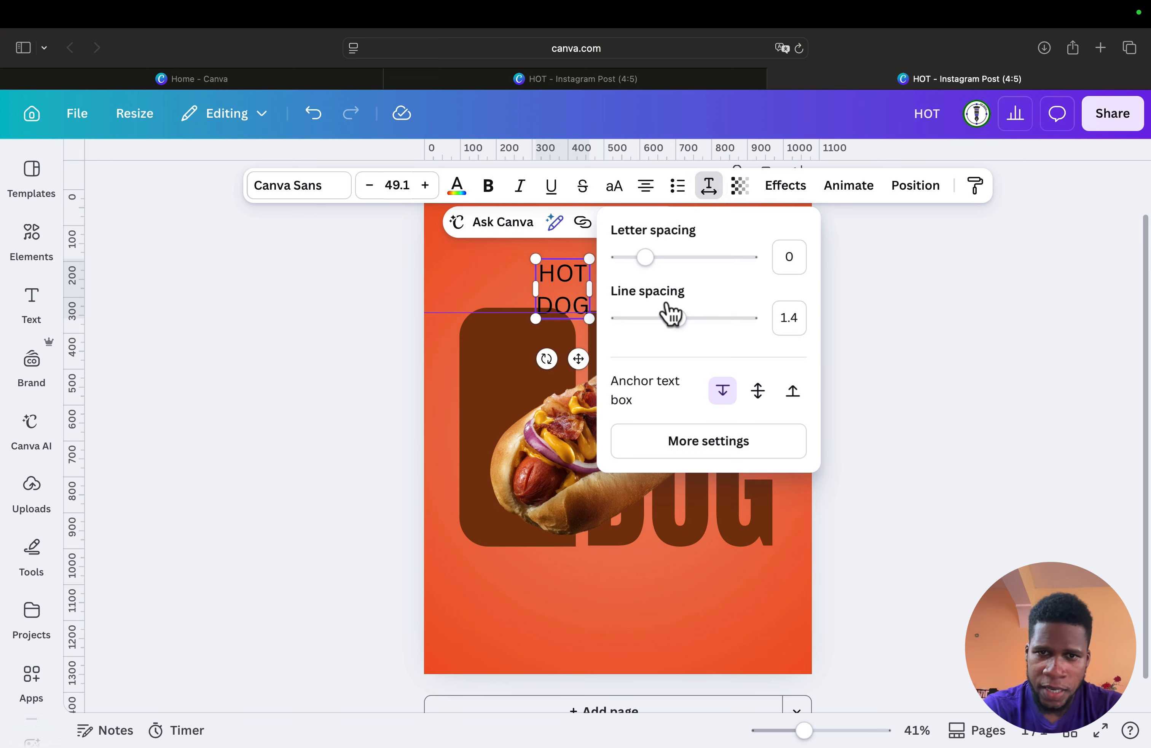
drag(671, 314, 650, 315)
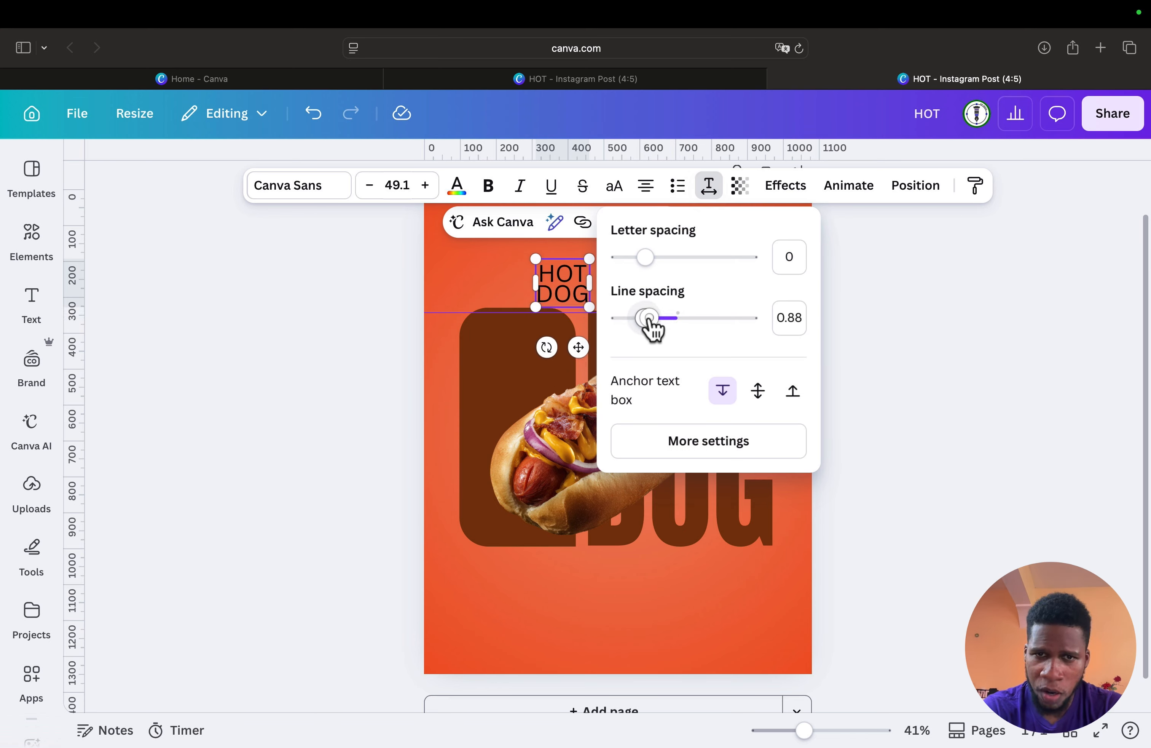
click(470, 275)
Step: Move the HOT DOG text onto the upper part of the brown rounded shape and left-align it
drag(565, 283, 517, 346)
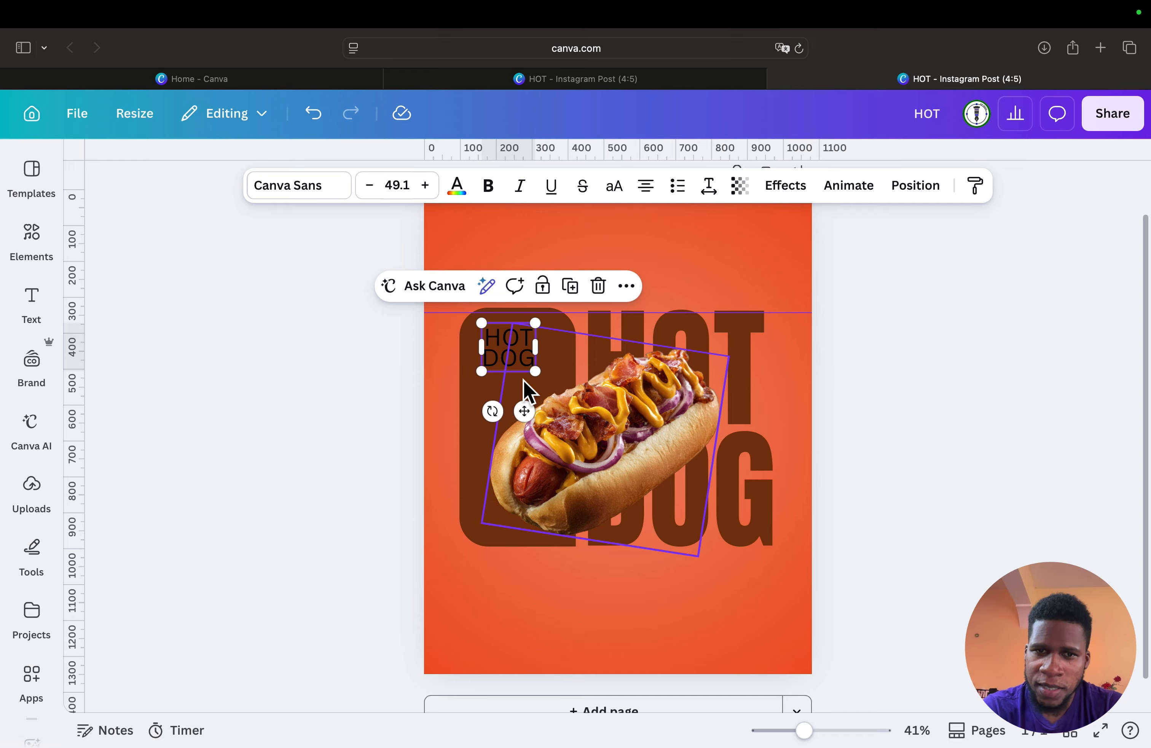
double_click(509, 349)
click(522, 364)
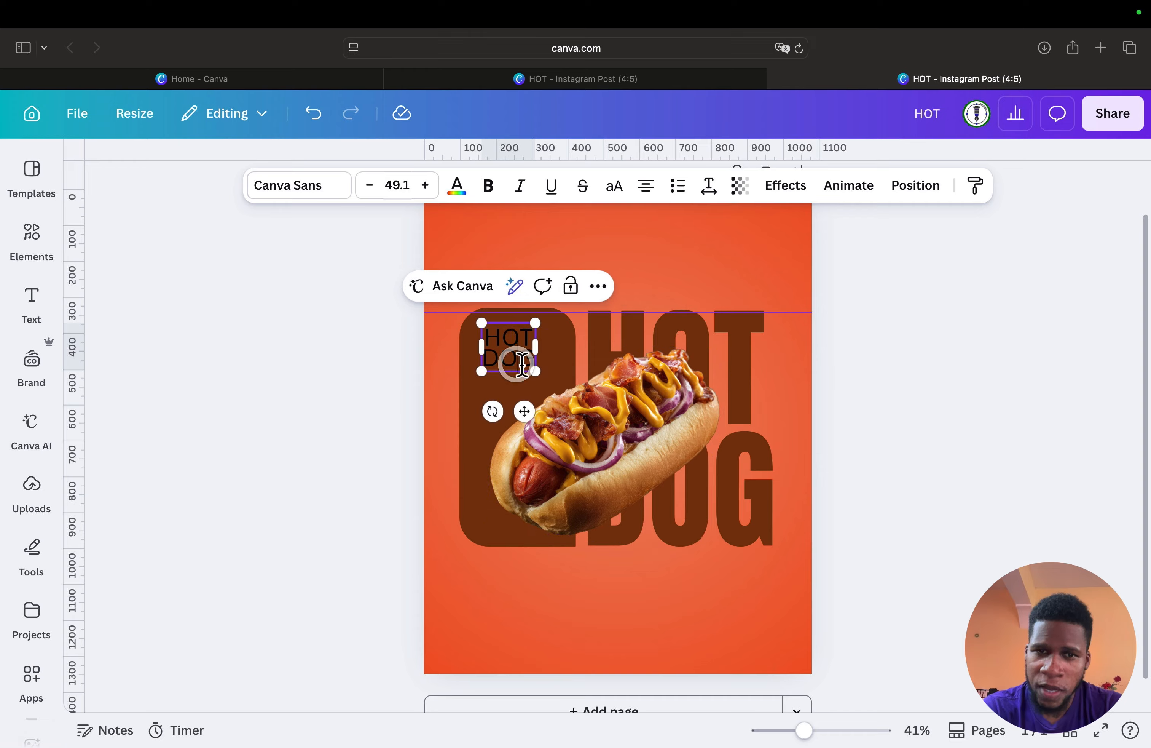
drag(526, 362, 478, 342)
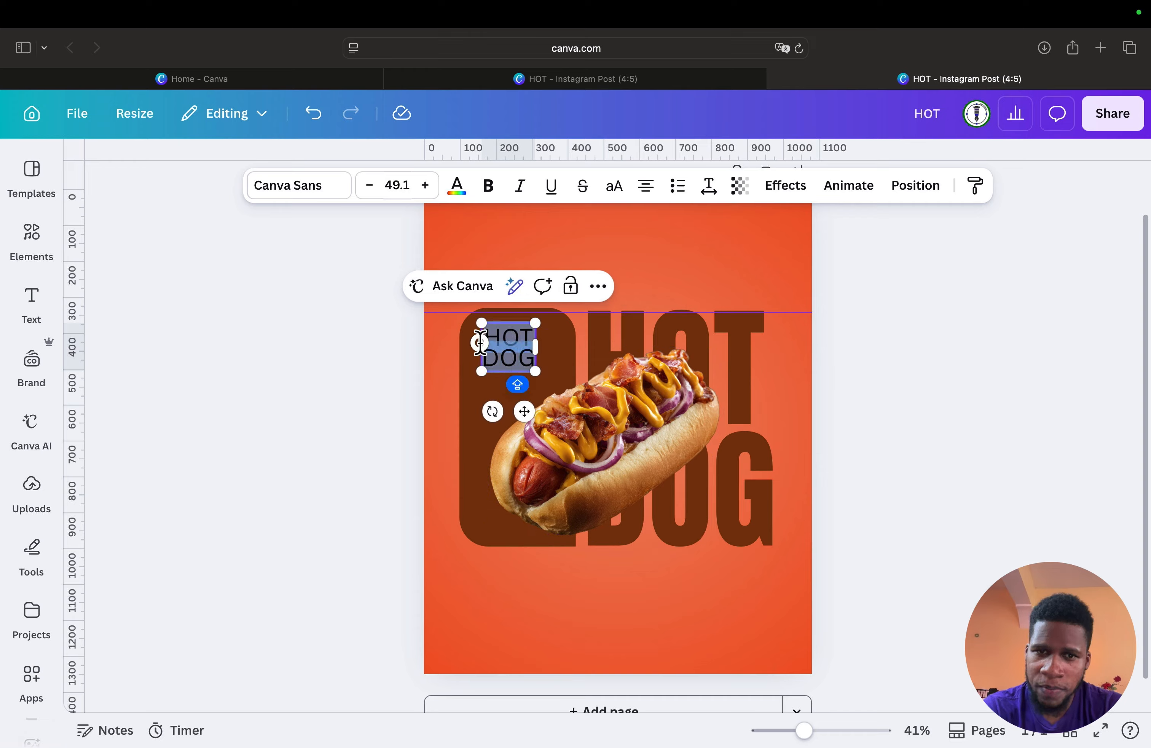
click(650, 186)
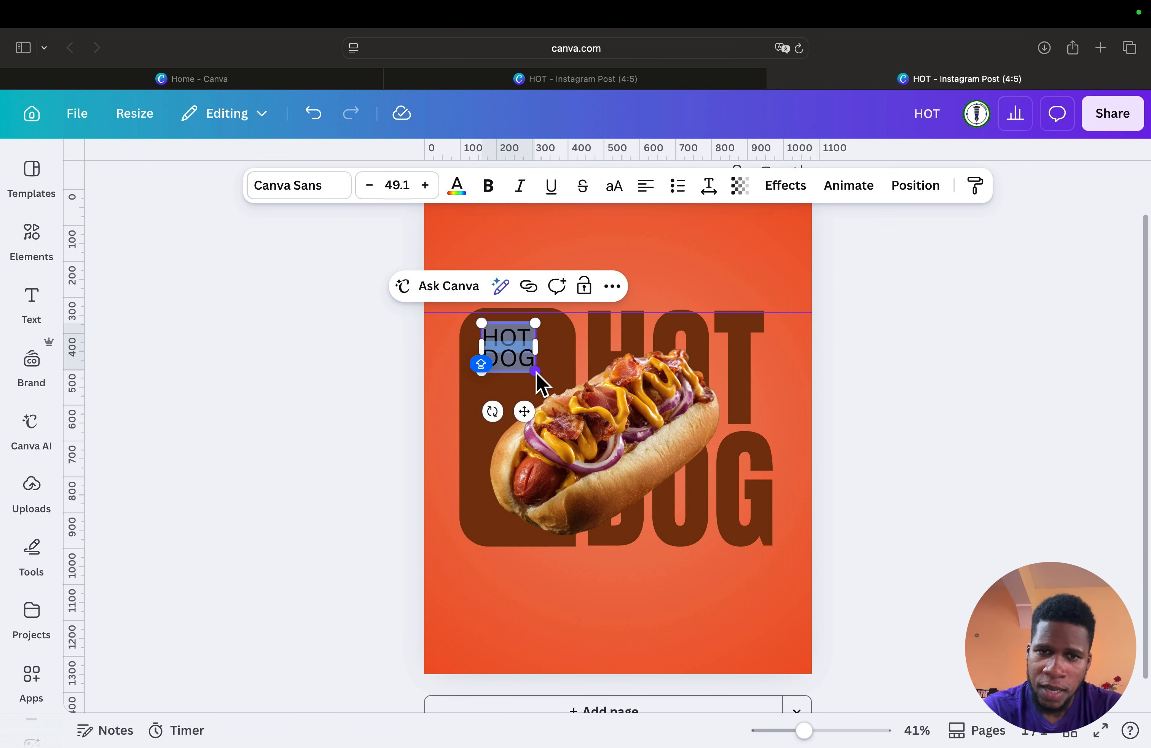
Step: Enlarge the small HOT DOG text to a font size of about 67 and make it bold
drag(537, 374, 554, 392)
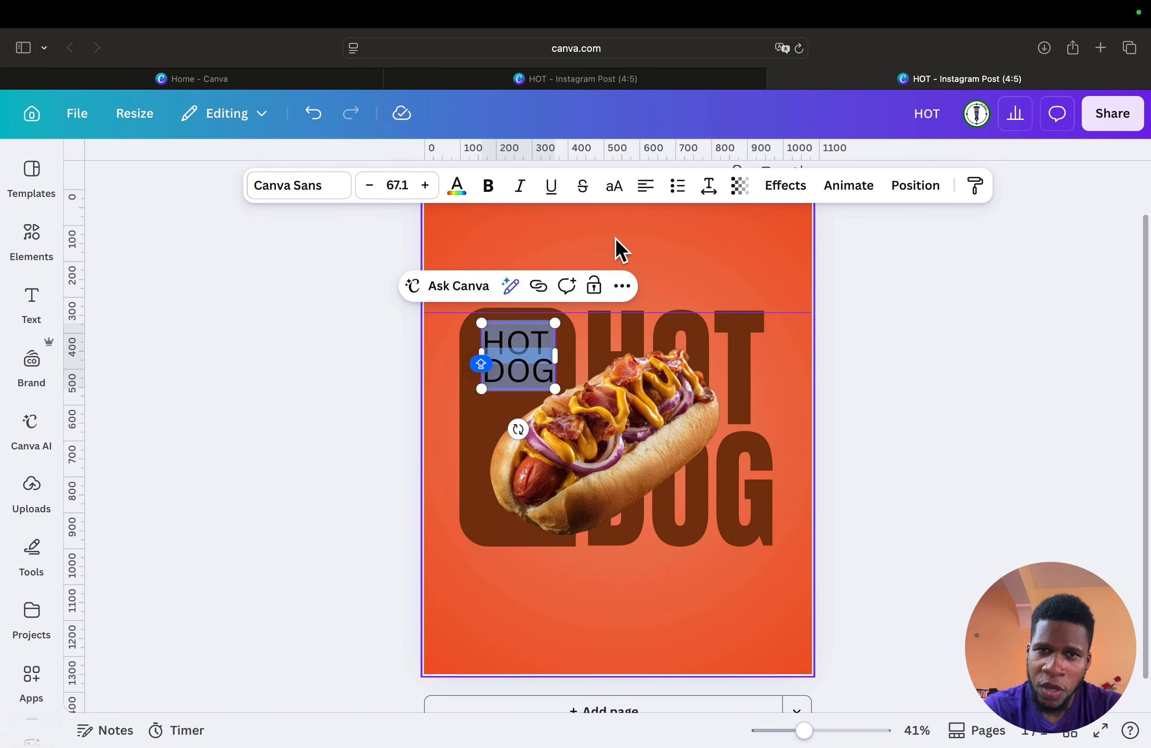
click(411, 399)
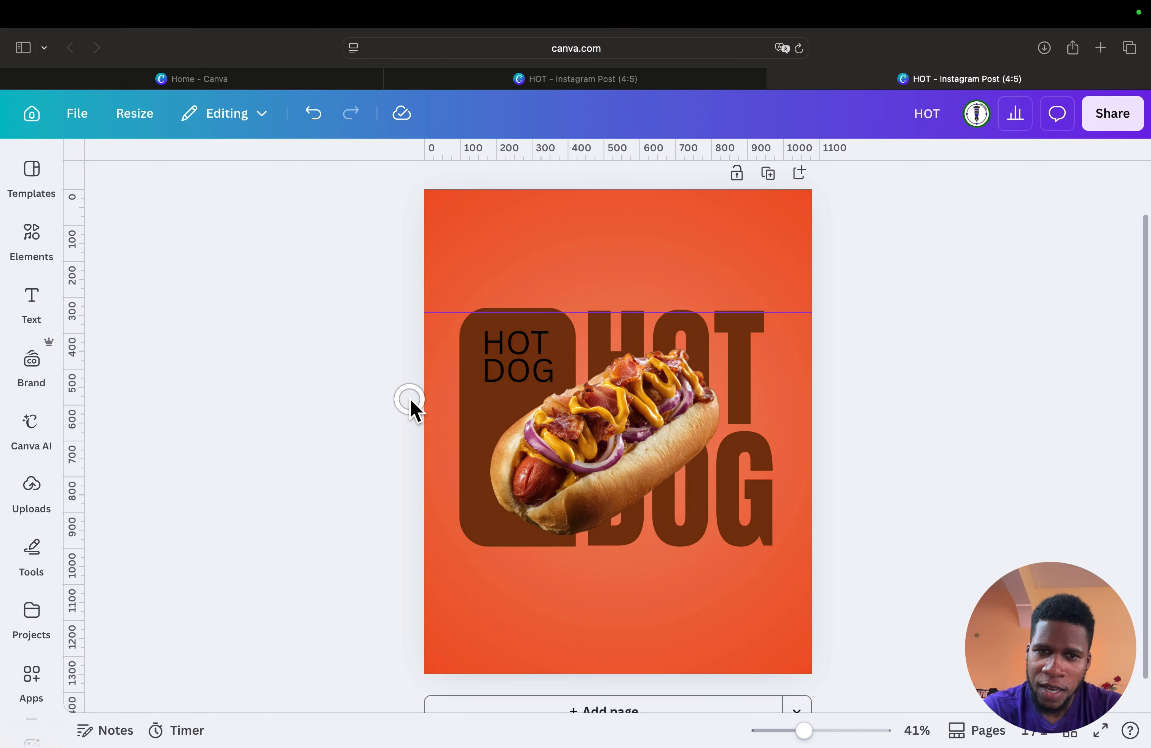
click(511, 364)
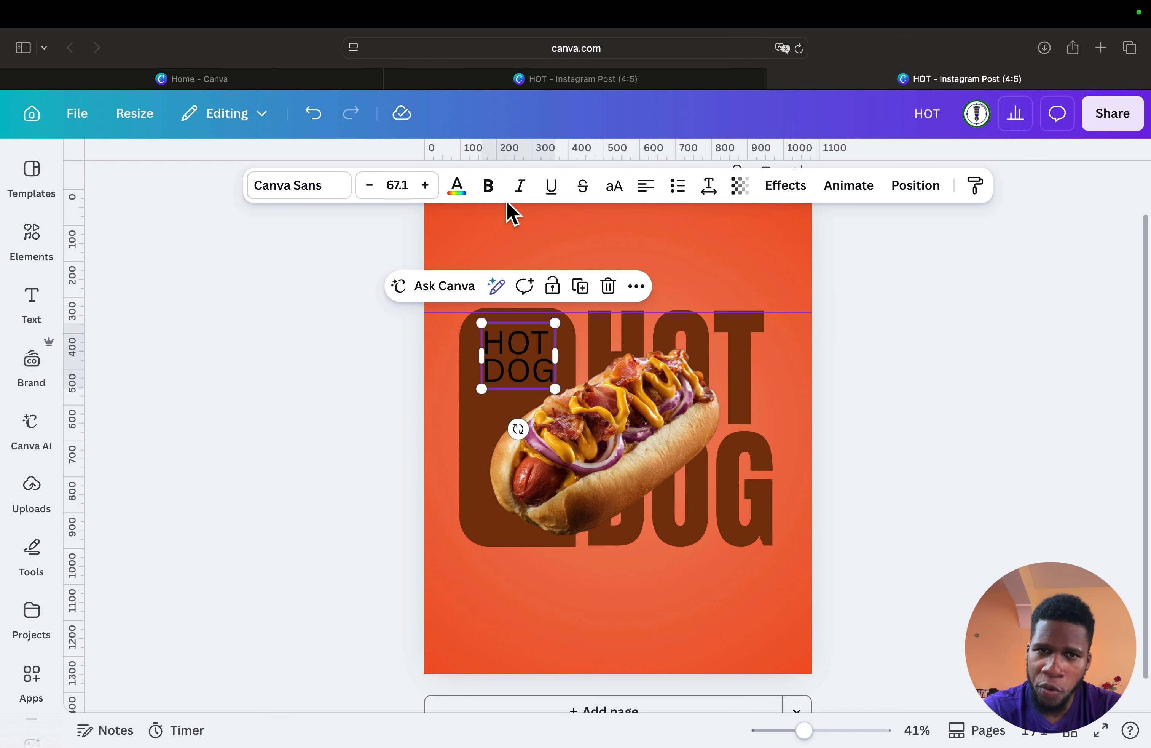
click(489, 186)
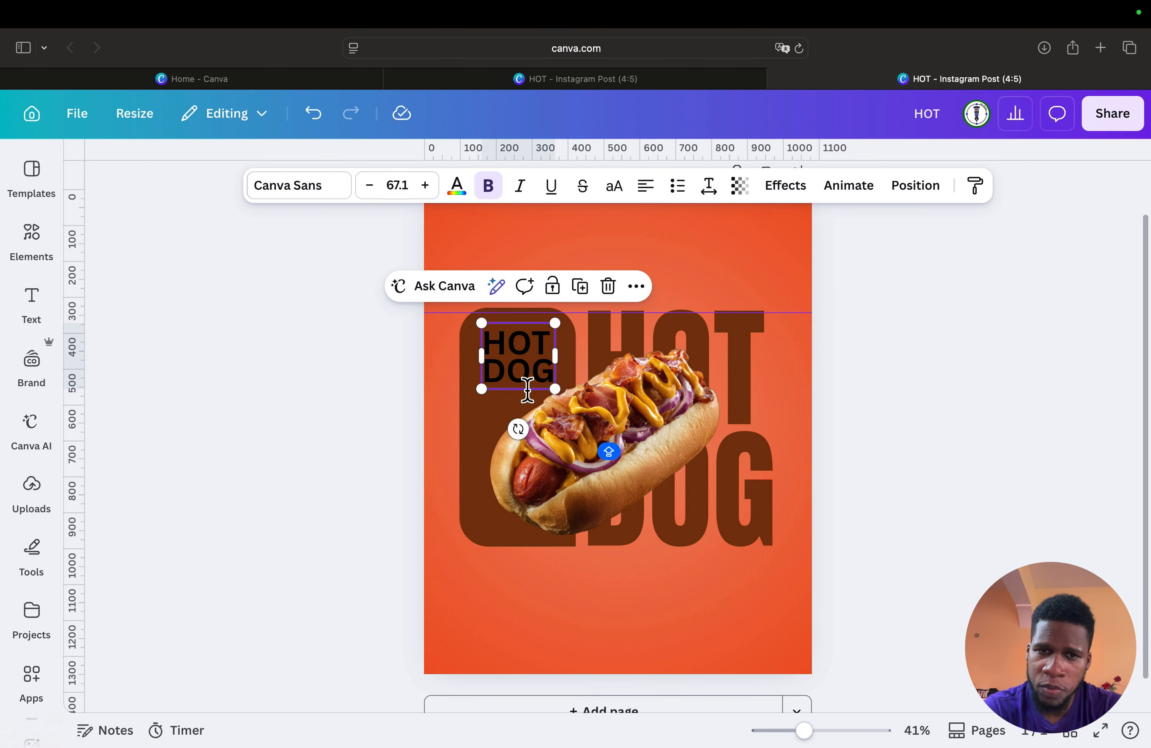
Step: Colour the small HOT DOG text white and shift it closer to the brown shape's upper-left corner
click(461, 192)
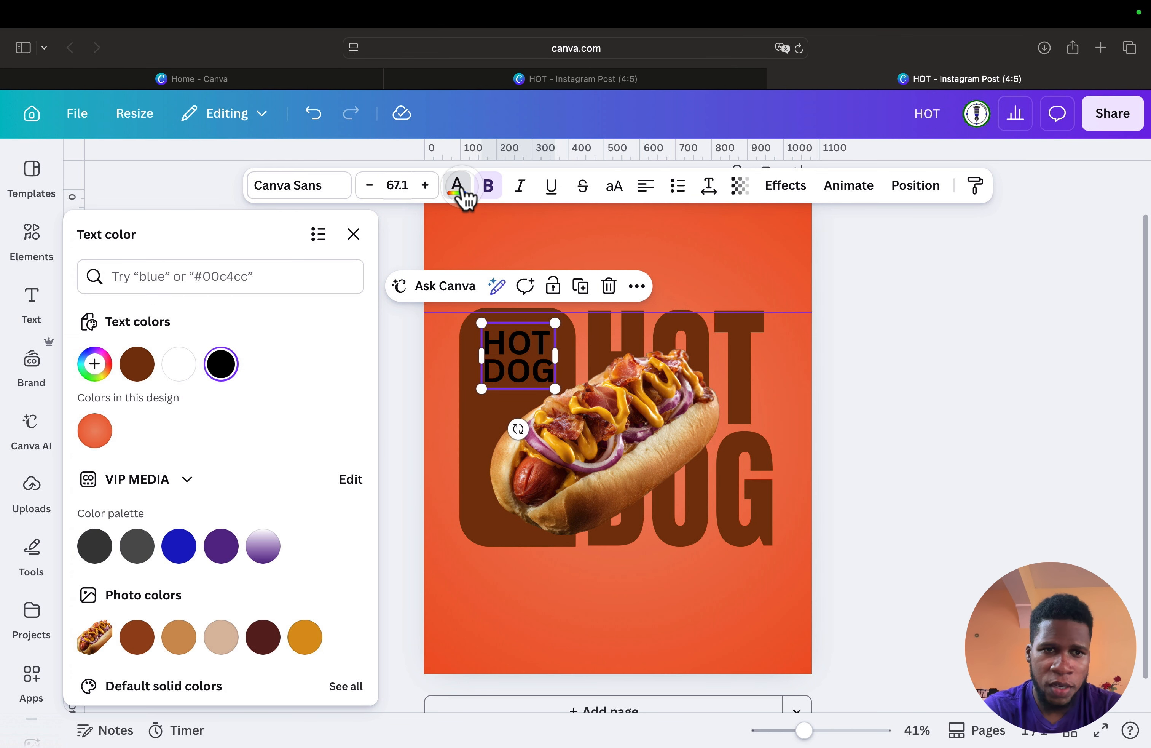
click(178, 361)
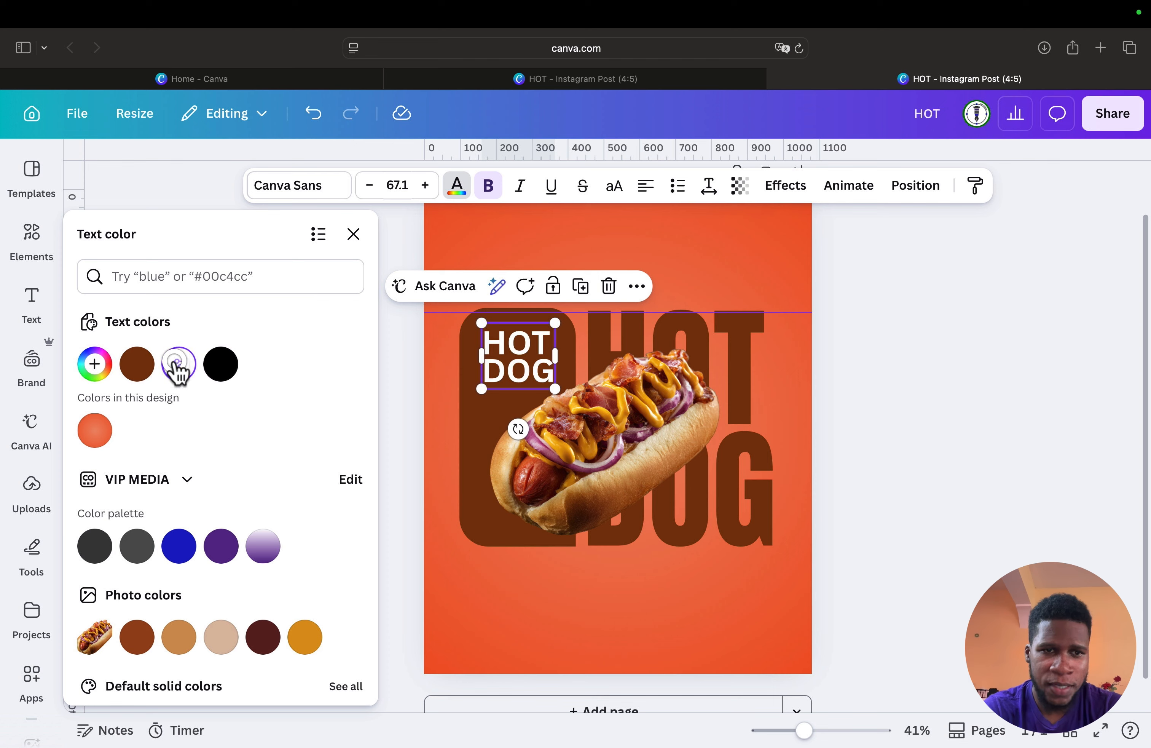
click(354, 235)
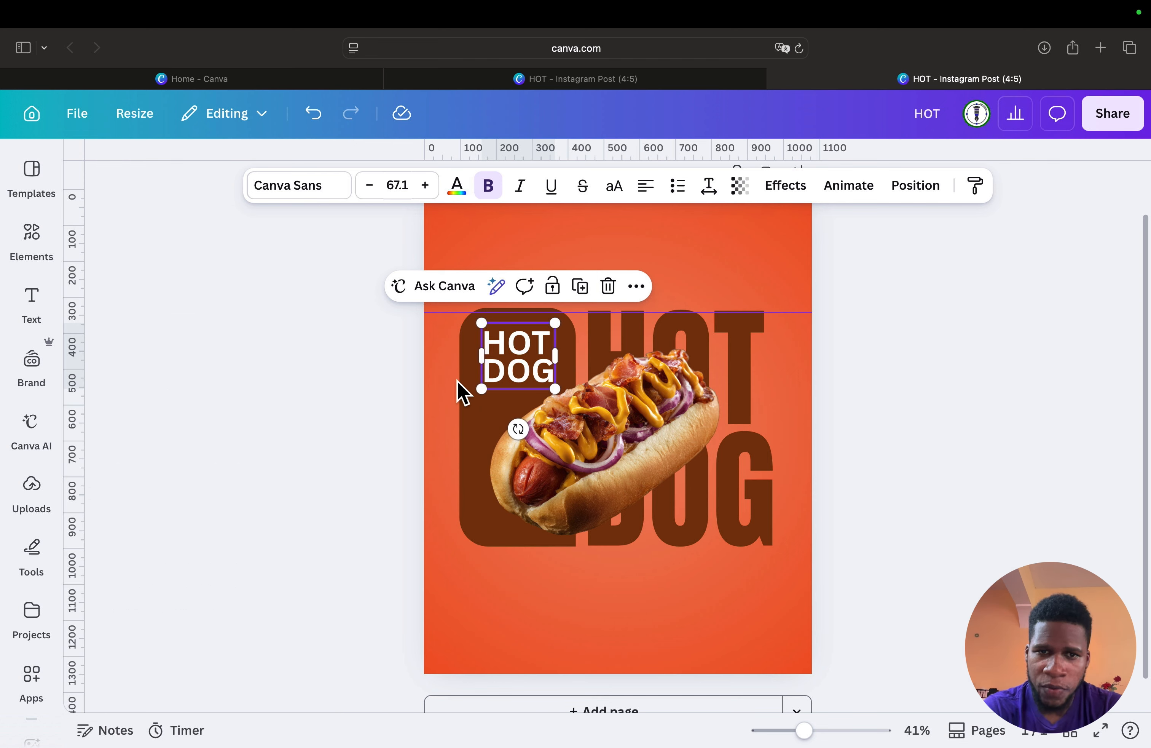
click(403, 398)
drag(511, 370, 504, 359)
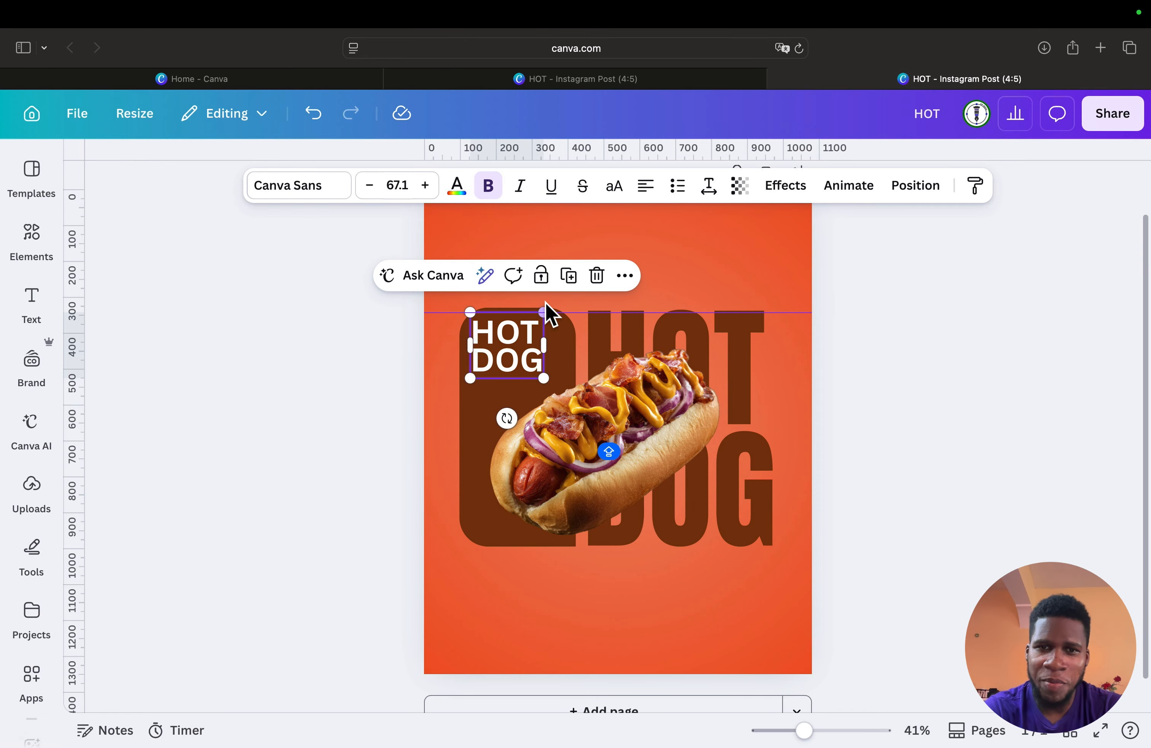
Step: Duplicate the white HOT DOG text, place the copy directly below it and replace its wording with STARTING AT $5
click(568, 276)
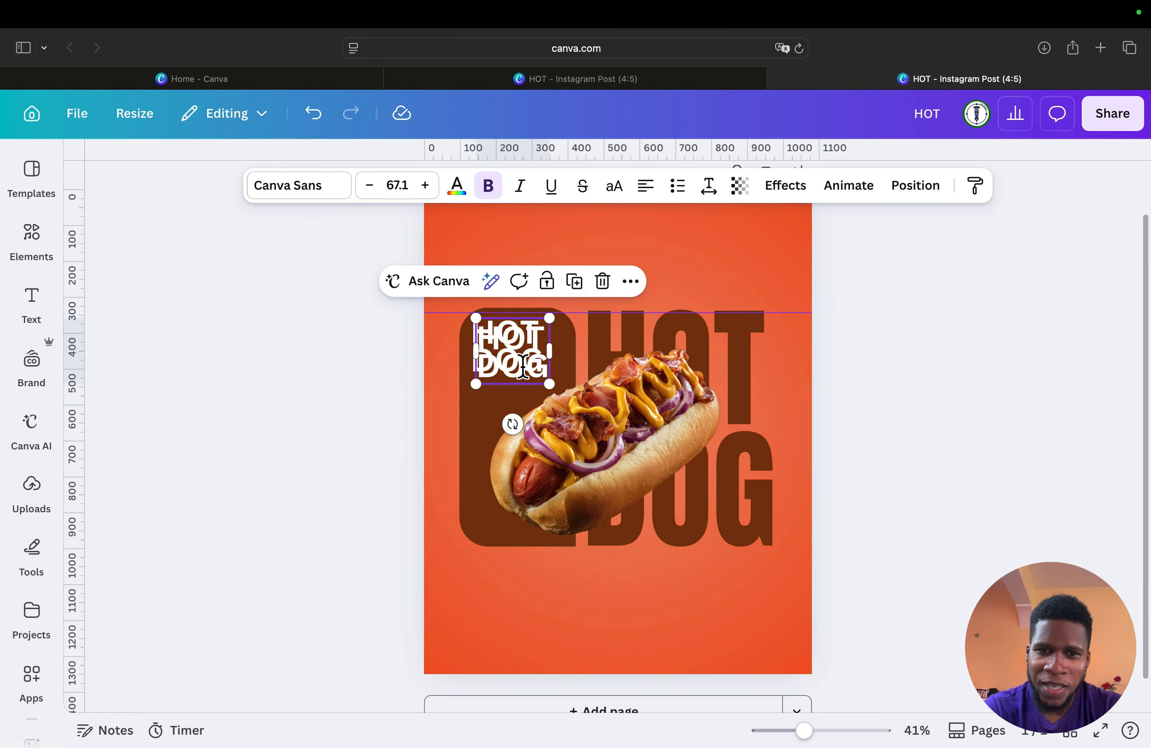
drag(523, 369, 524, 420)
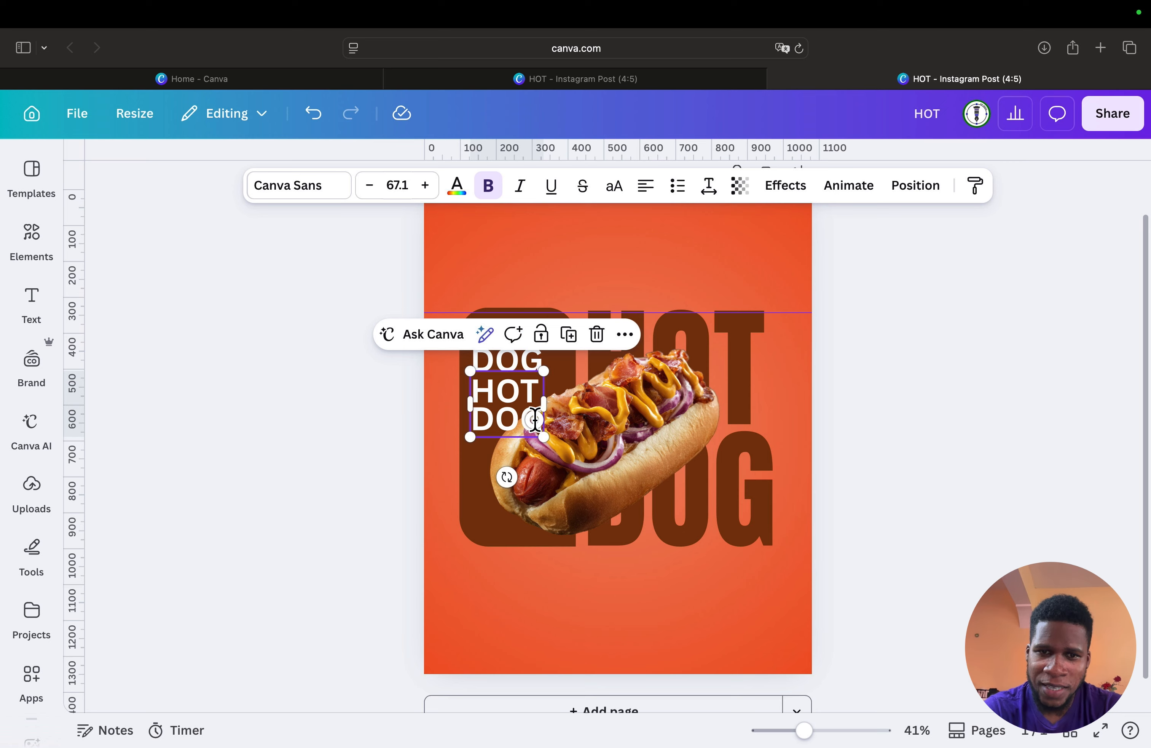
double_click(535, 419)
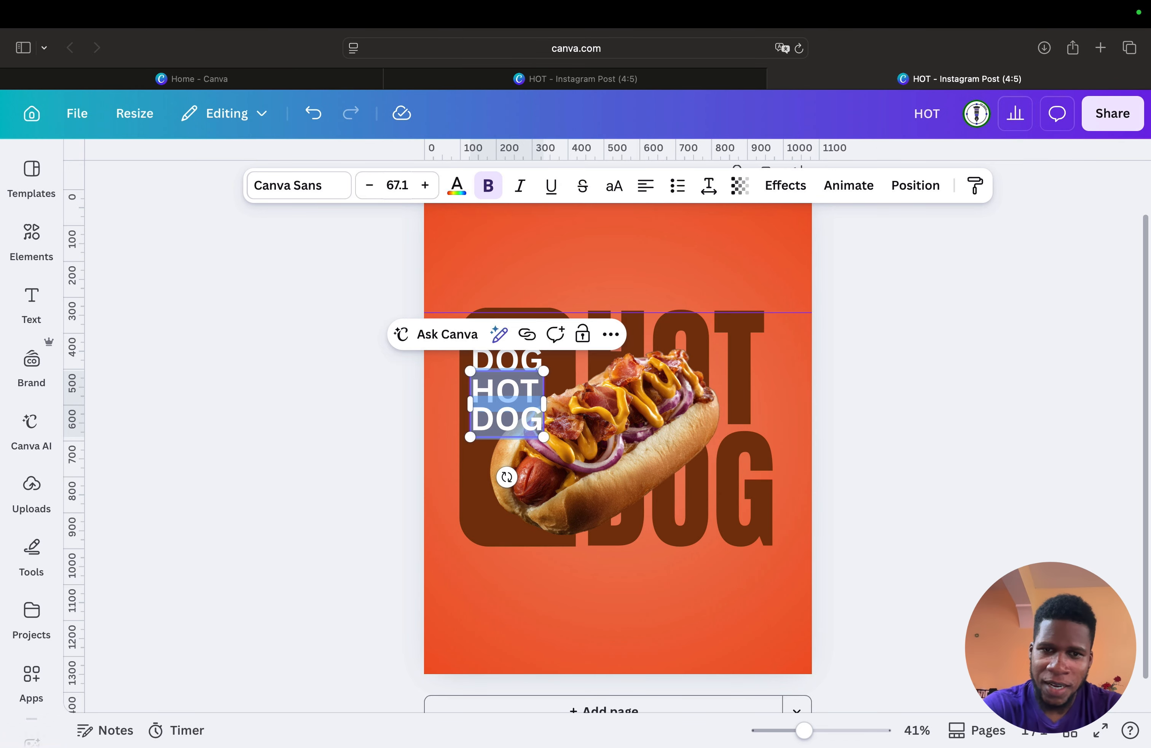
key(BackSpace)
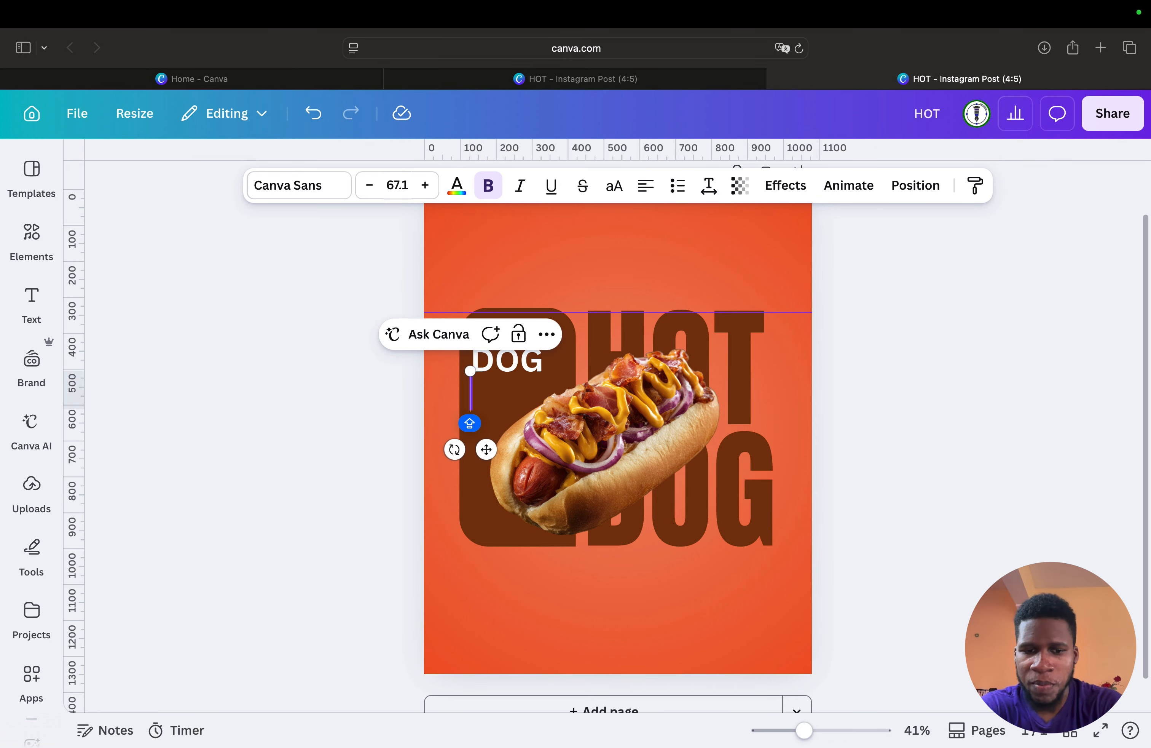
text(STARTIN)
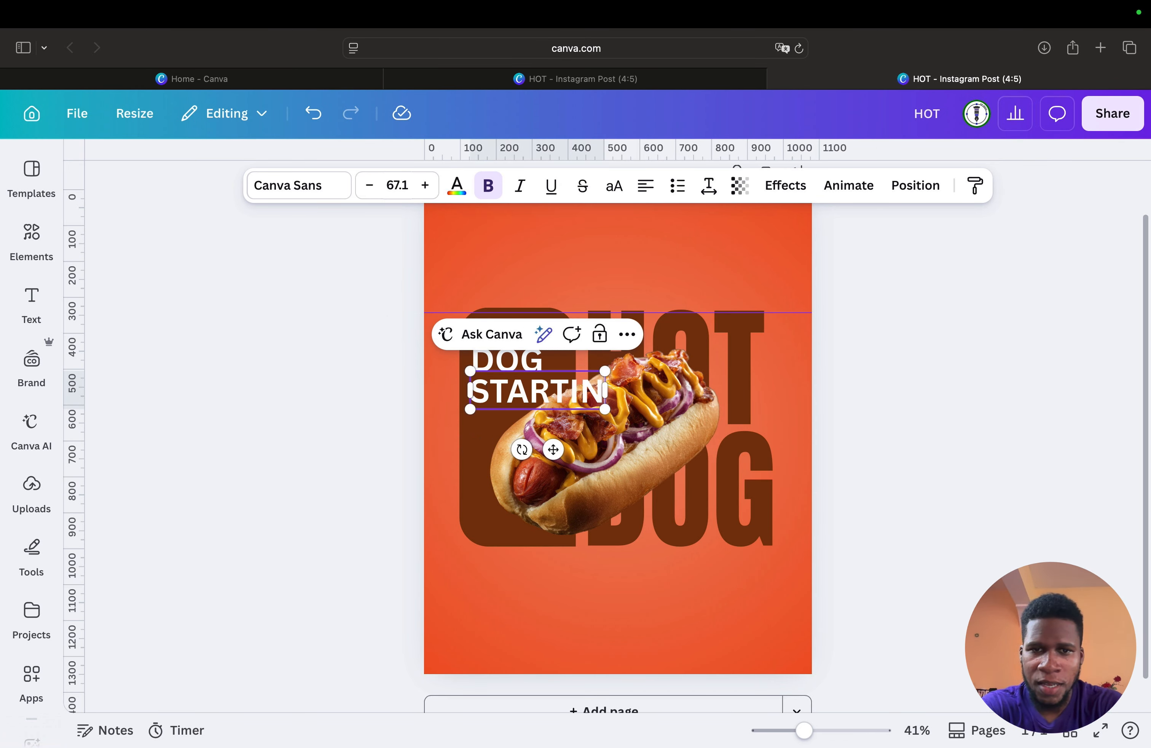
text(G S)
key(BackSpace)
text(A)
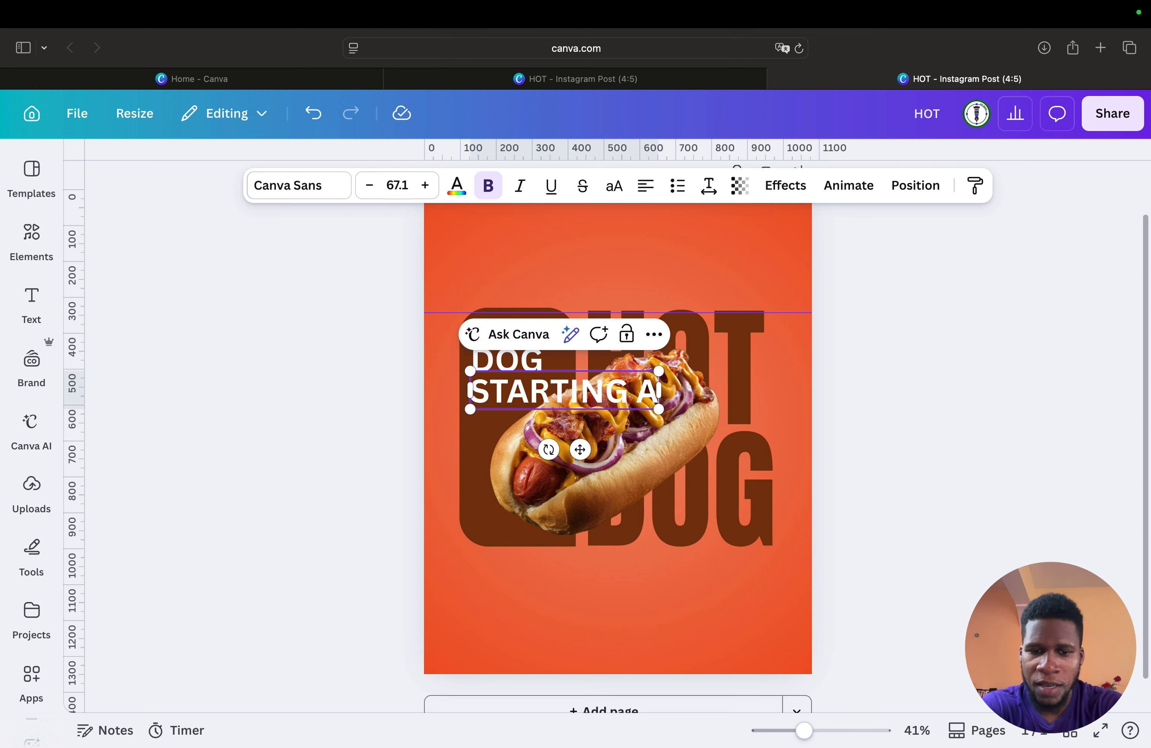
text(T $5)
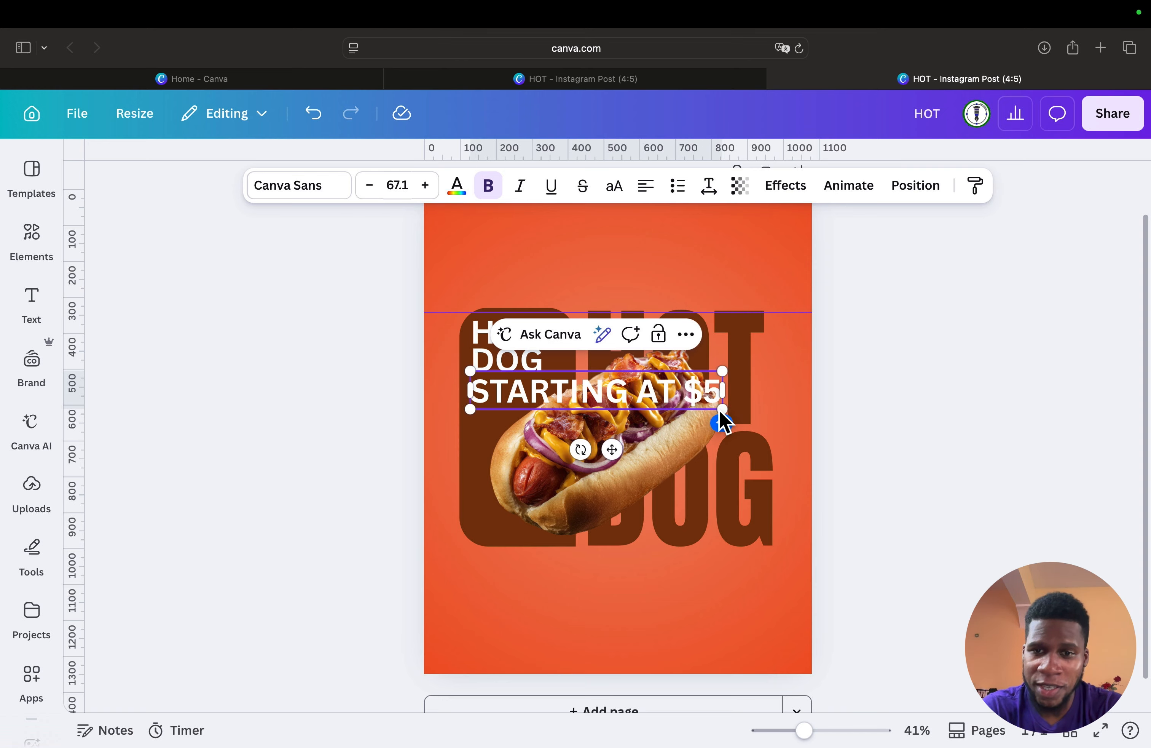
Step: Shrink the STARTING AT $5 text to a font size of about 17.7, narrower than the word DOG
drag(719, 411, 558, 409)
scroll(557, 415, up, 10)
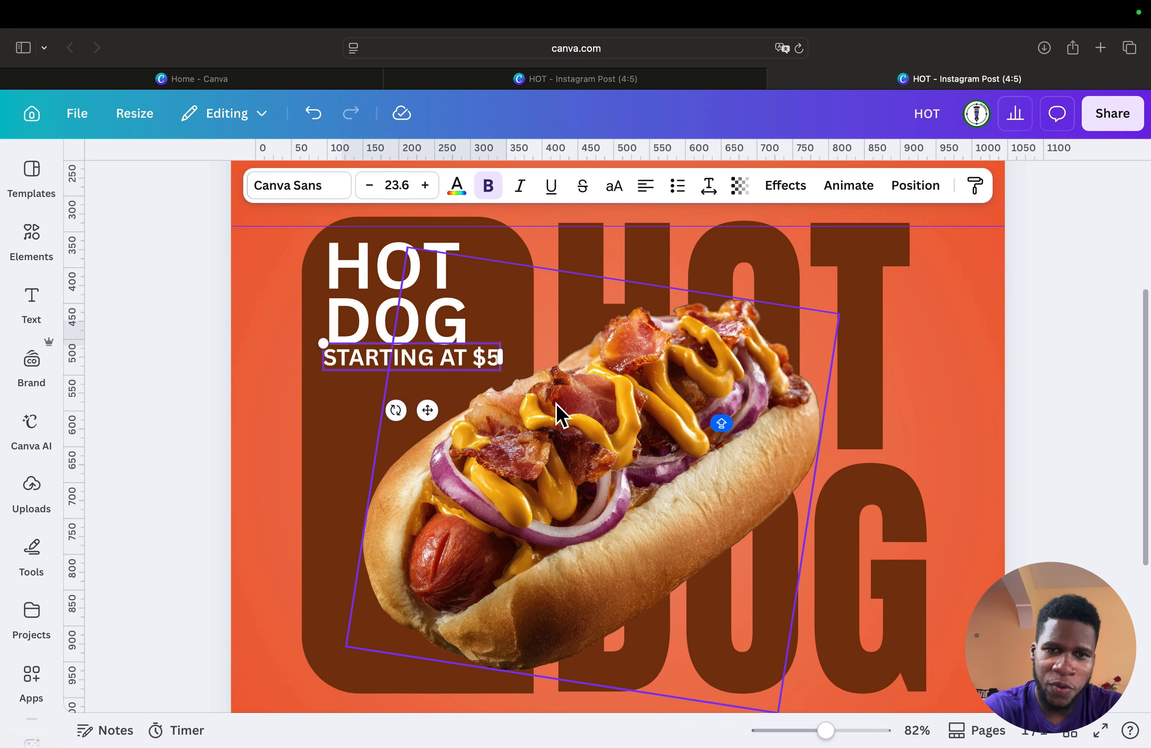
scroll(558, 413, up, 5)
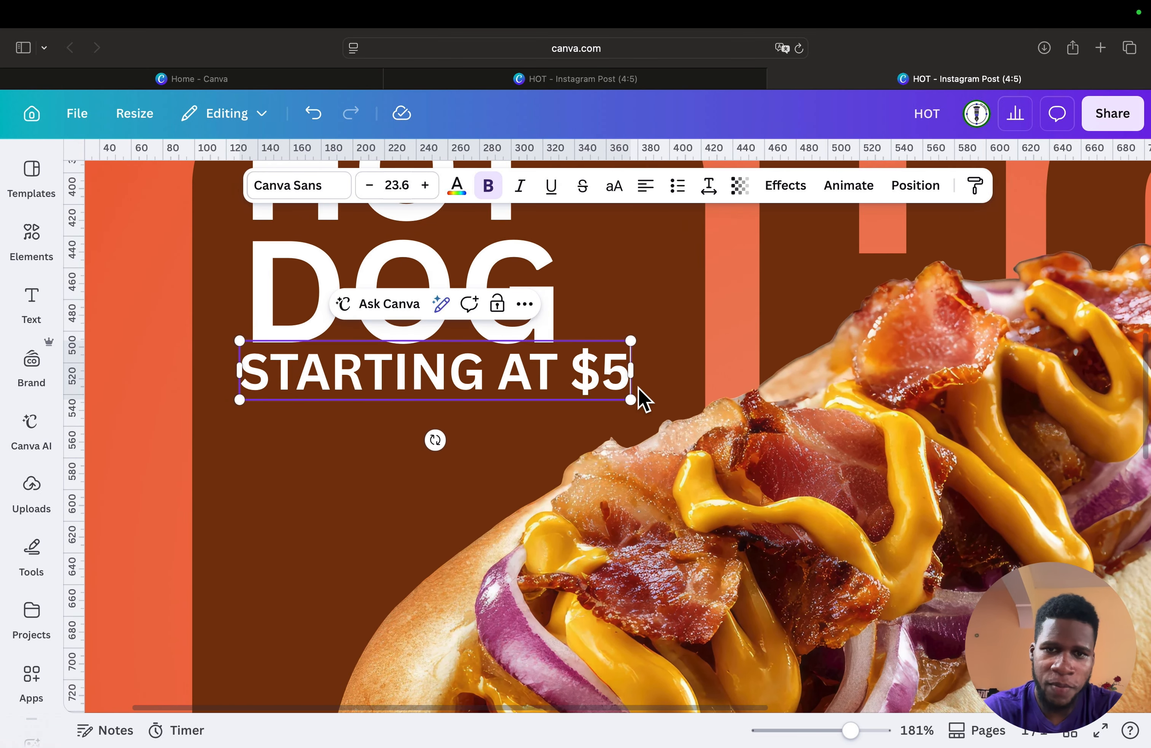
drag(630, 408, 530, 405)
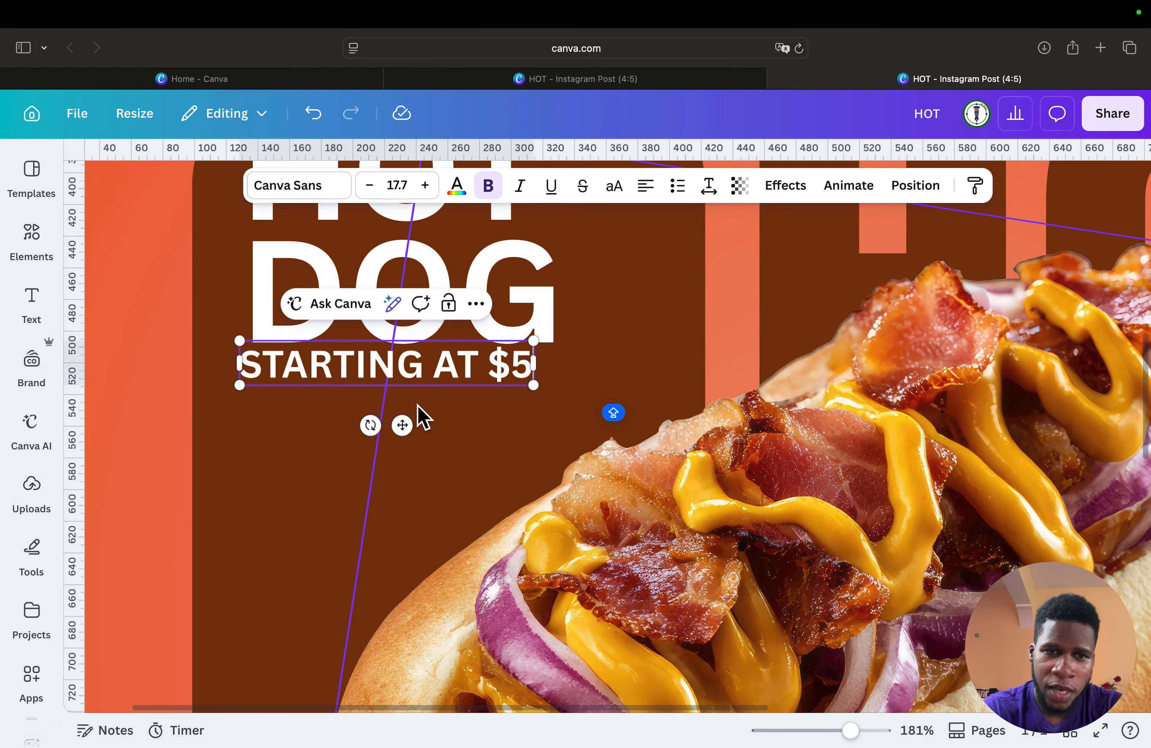
Step: Align the STARTING AT $5 text with the left edge of the white DOG line, leaving a small gap beneath it
drag(403, 425, 415, 427)
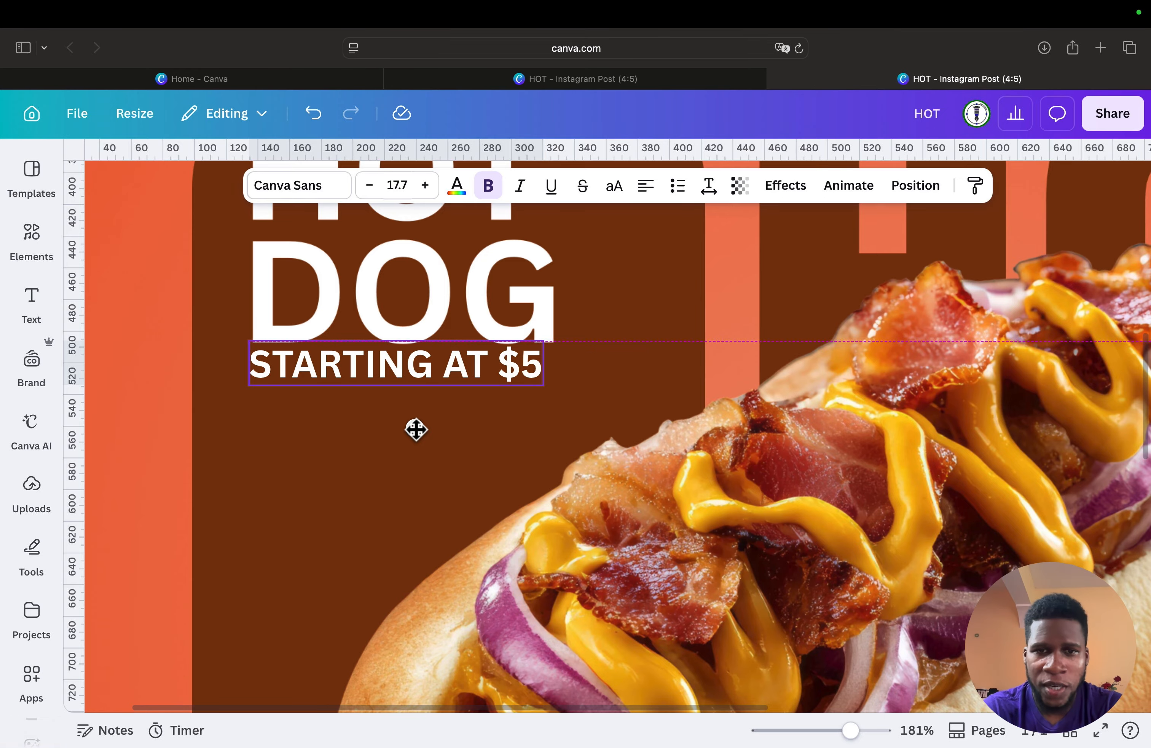
drag(416, 429, 415, 428)
scroll(415, 428, down, 8)
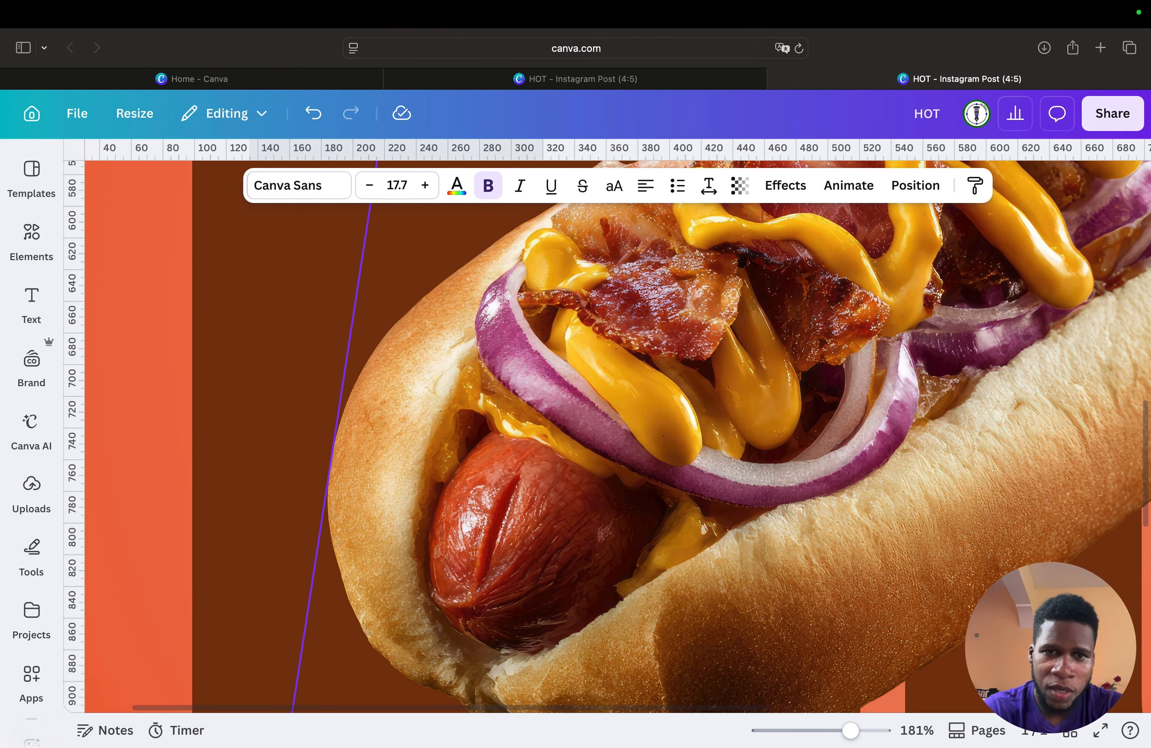
scroll(415, 428, up, 3)
scroll(413, 433, up, 2)
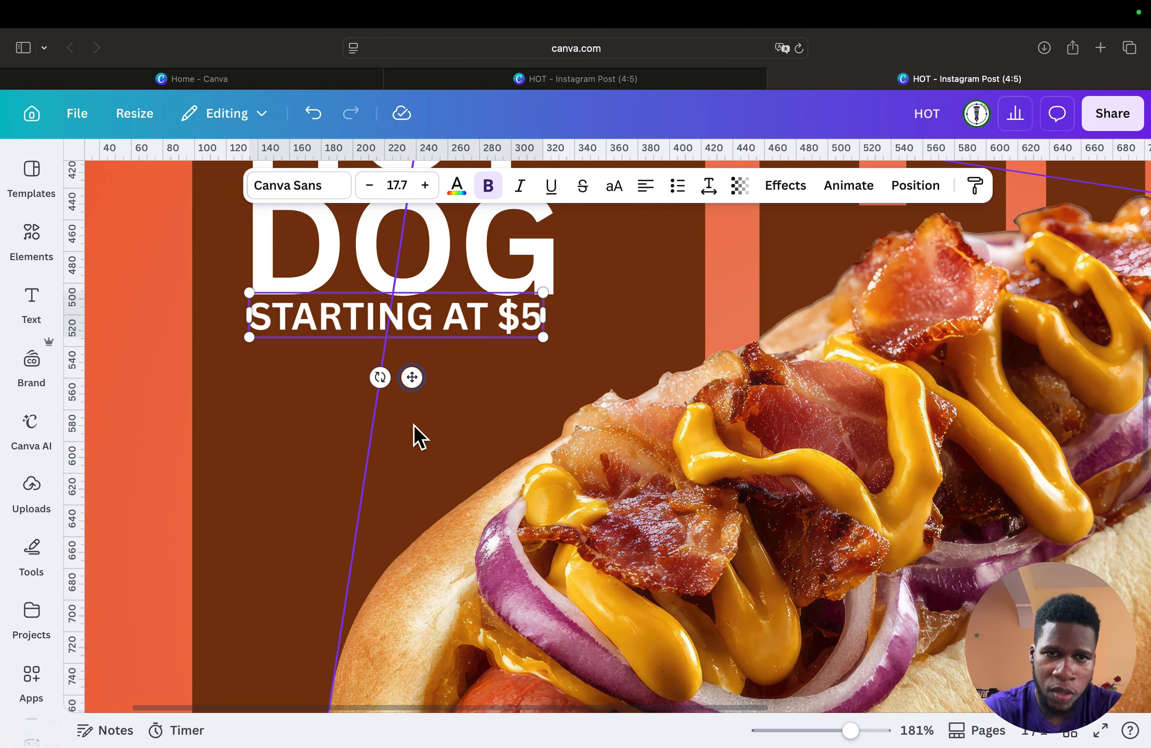
click(447, 386)
click(452, 325)
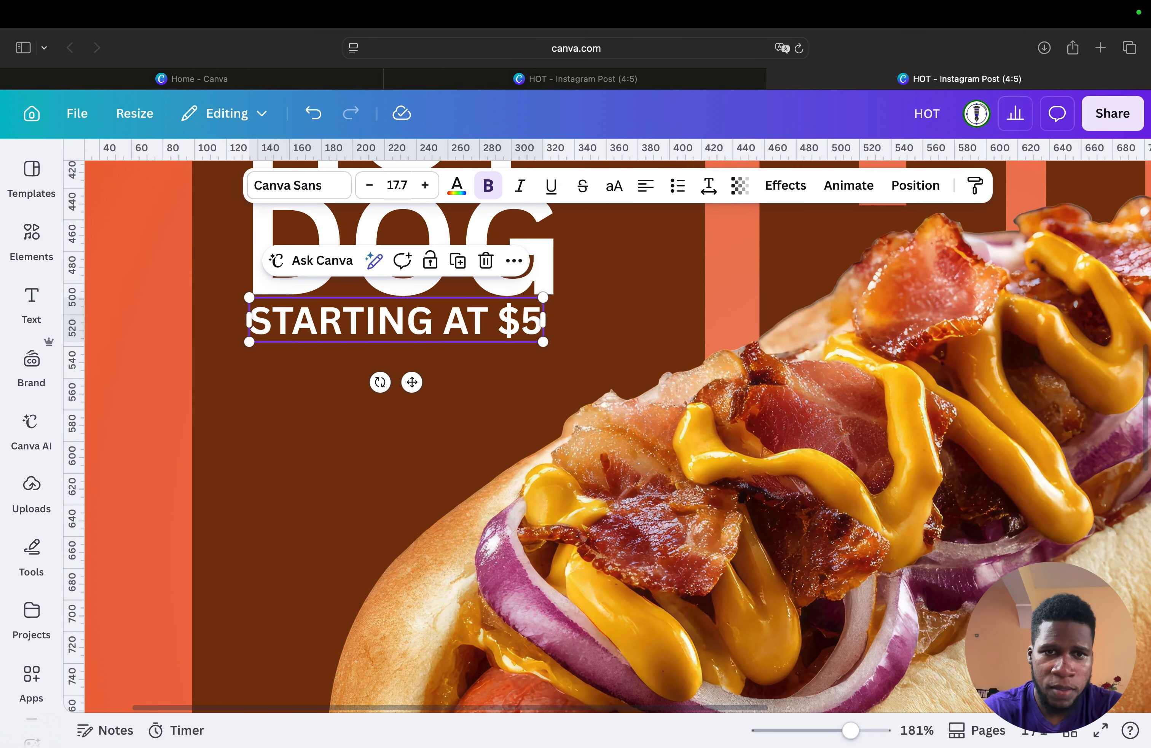
click(546, 384)
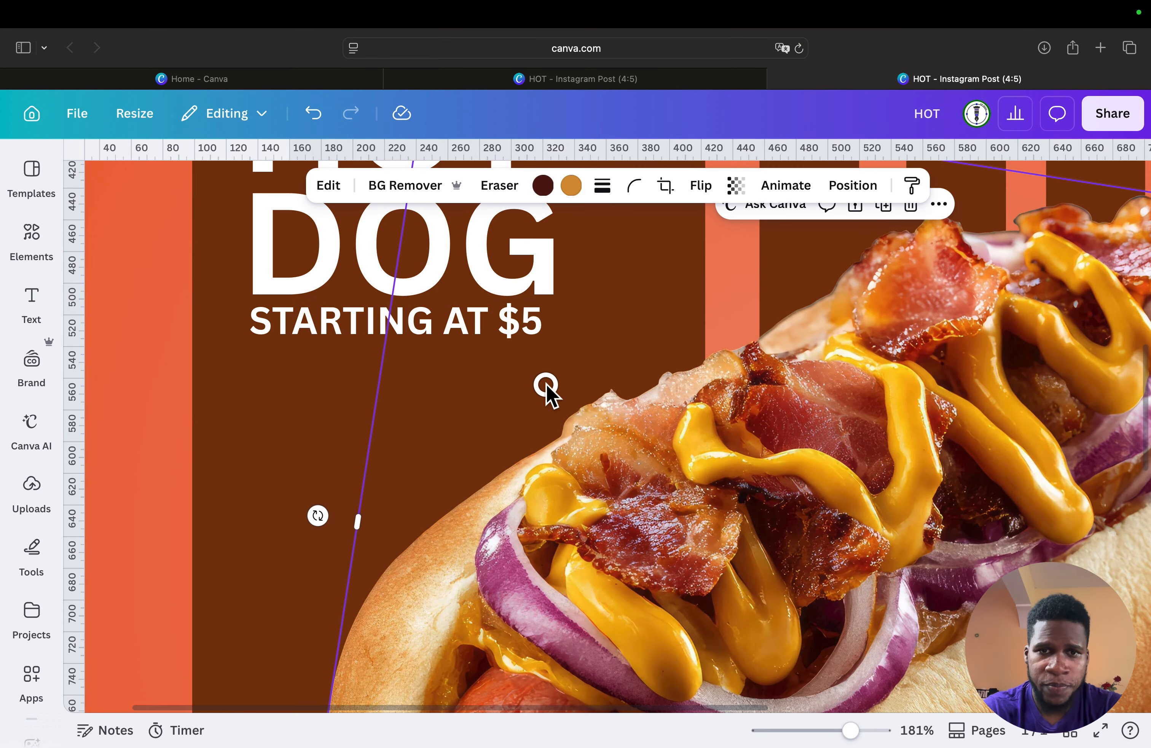
scroll(546, 384, down, 10)
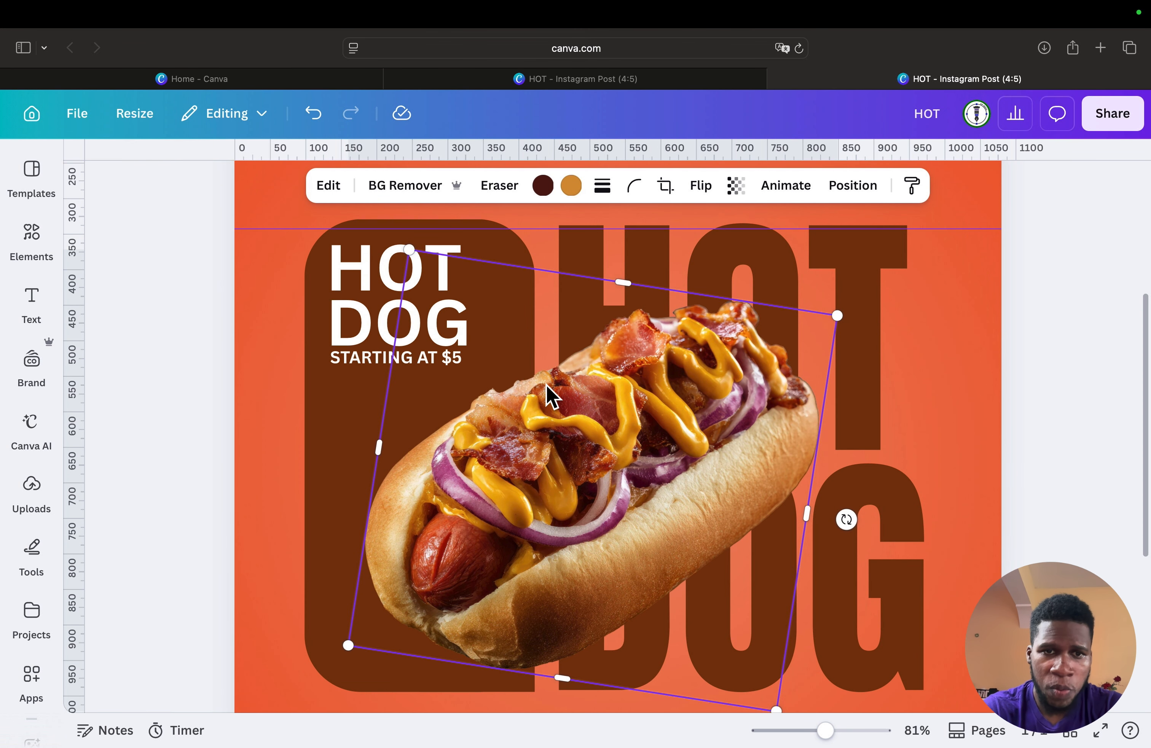
scroll(546, 384, down, 4)
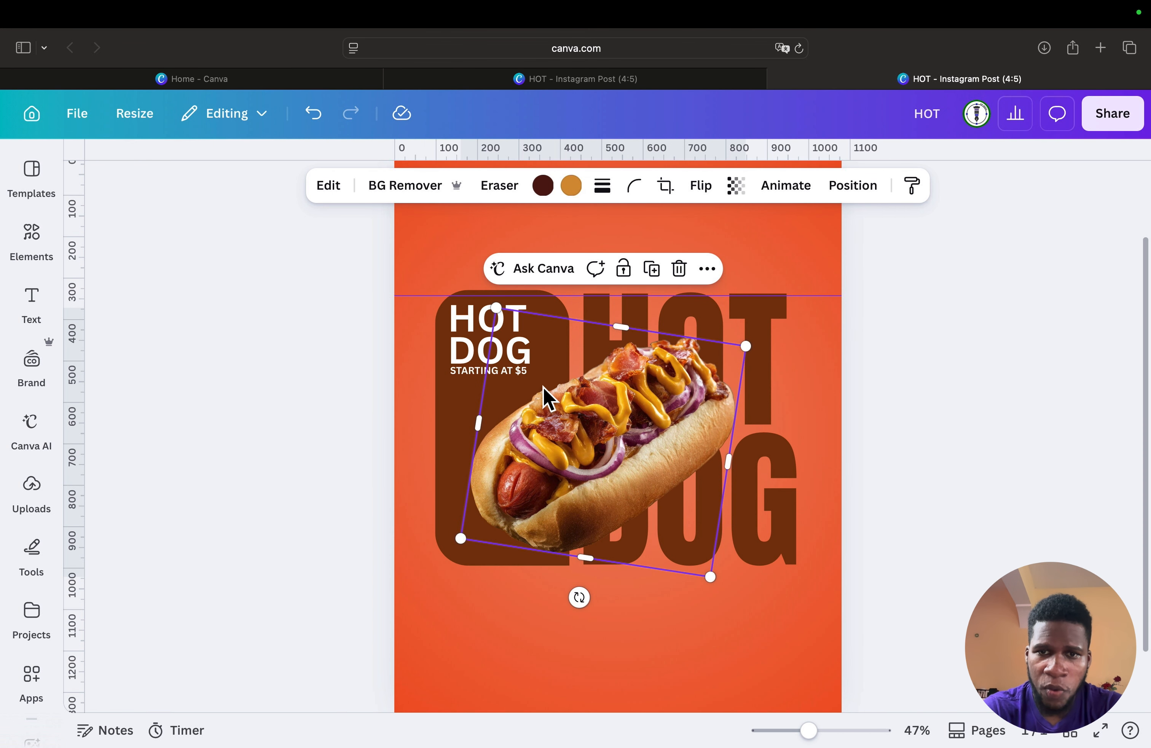
scroll(543, 386, down, 2)
click(882, 350)
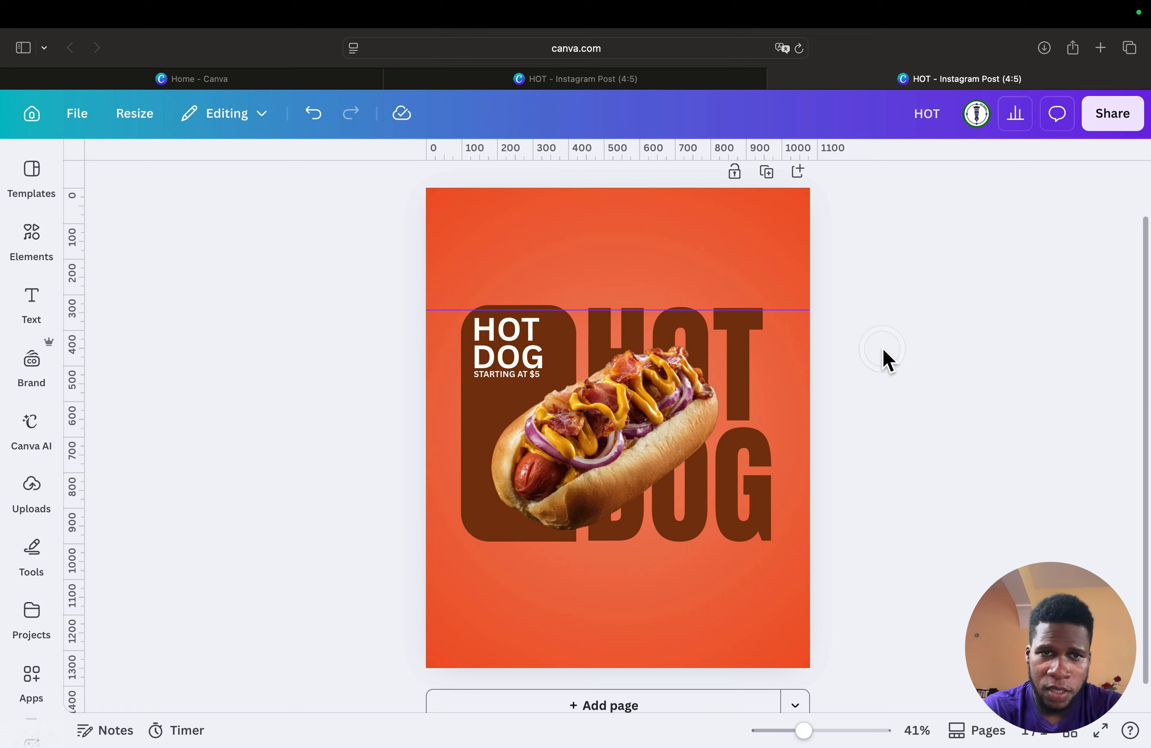
Step: Duplicate the STARTING AT $5 text, move the copy above the brown shape and enlarge it to a font size of about 31.9
click(505, 377)
click(569, 332)
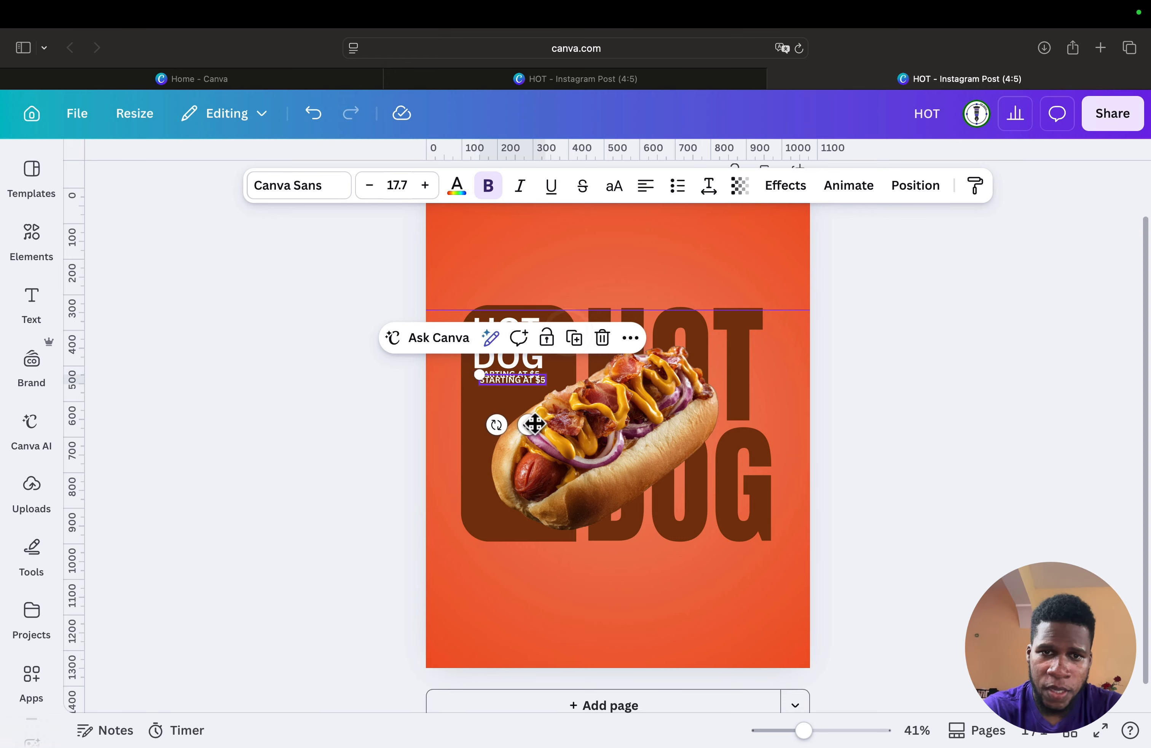
drag(532, 423, 426, 296)
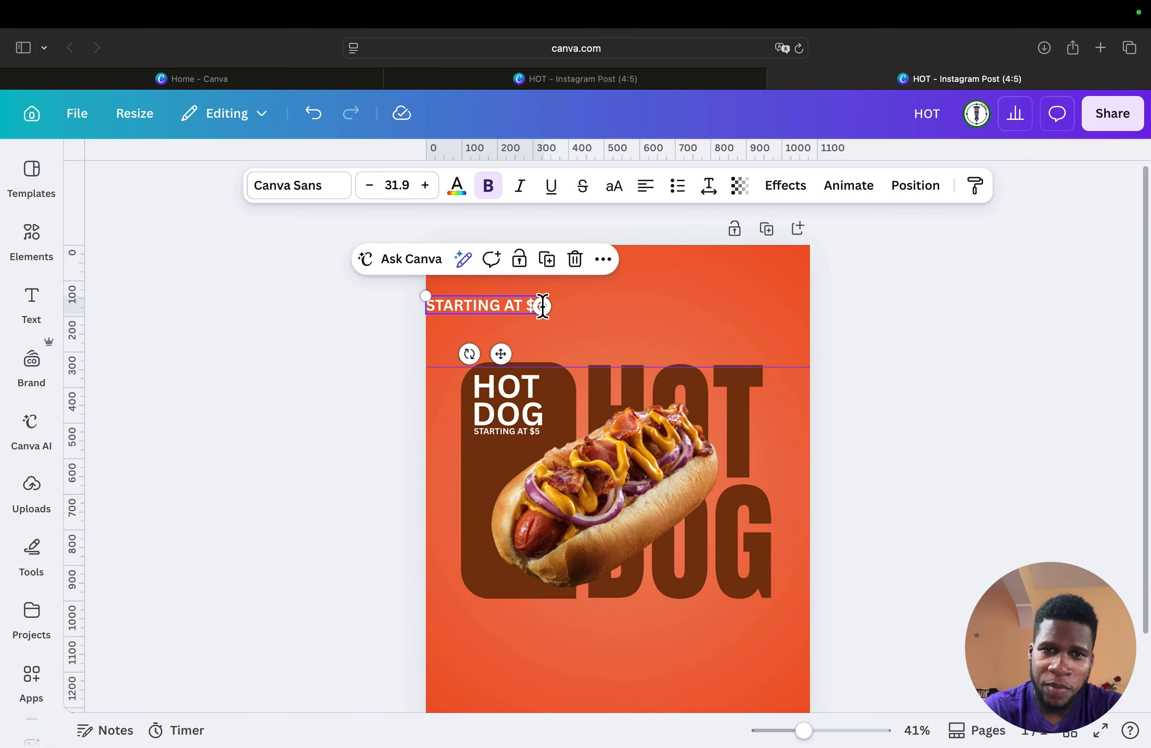
drag(542, 306, 588, 308)
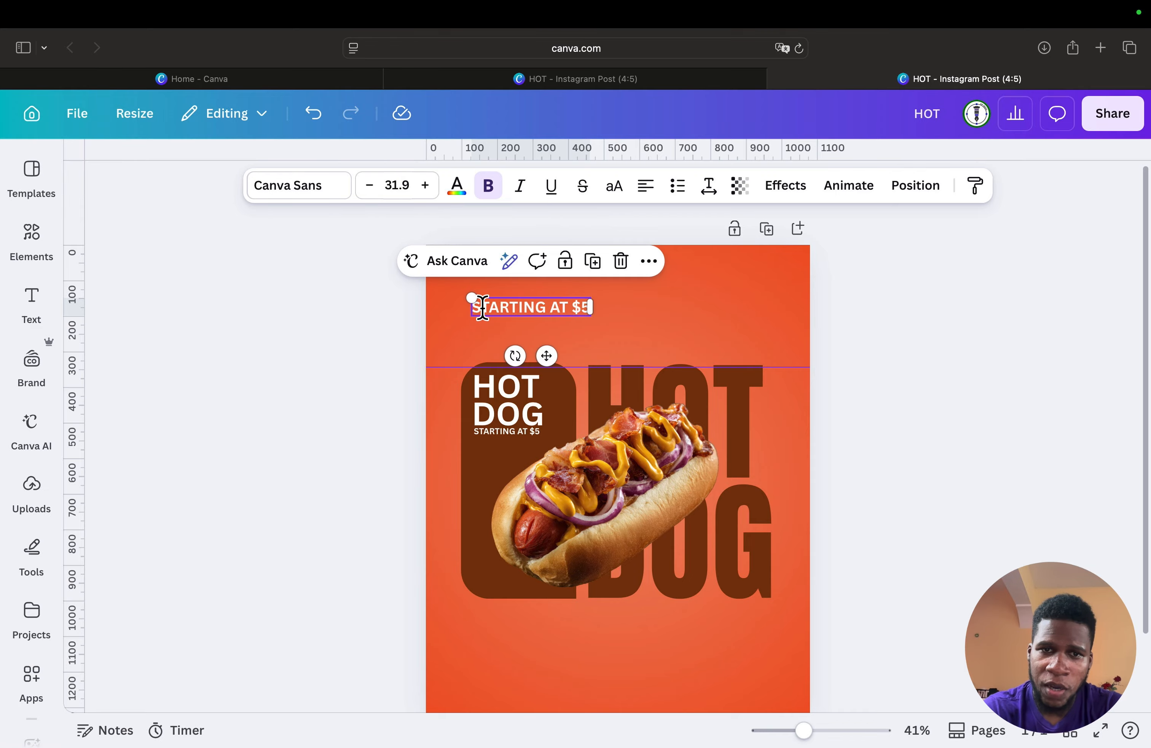
drag(479, 308, 490, 309)
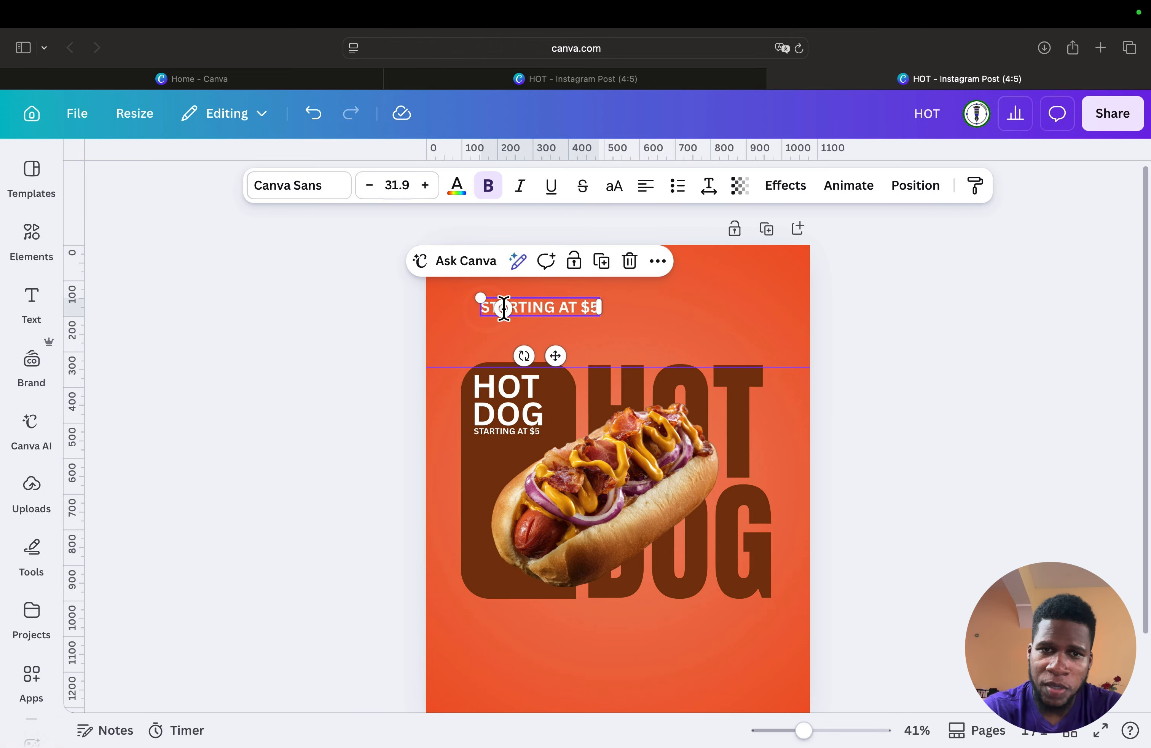
Step: Replace the copy's wording with YOUR LOGO HERE and align it near the page's top with the brown shape's left edge
double_click(502, 308)
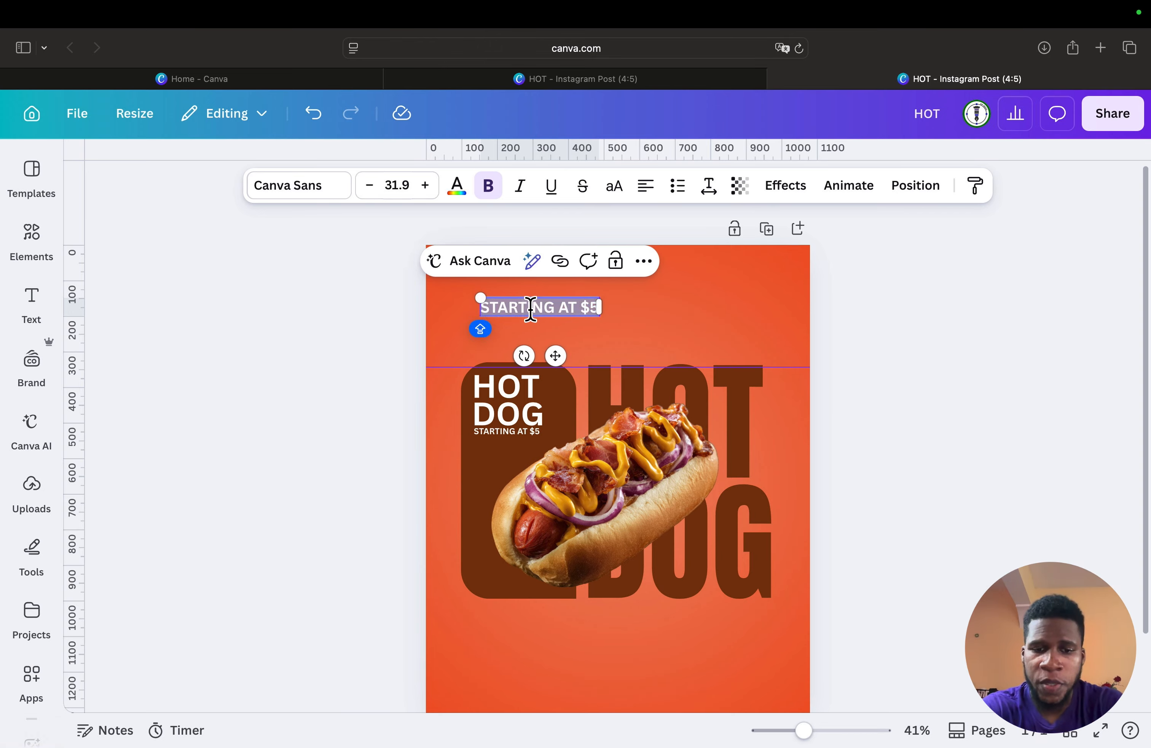
text(YOU)
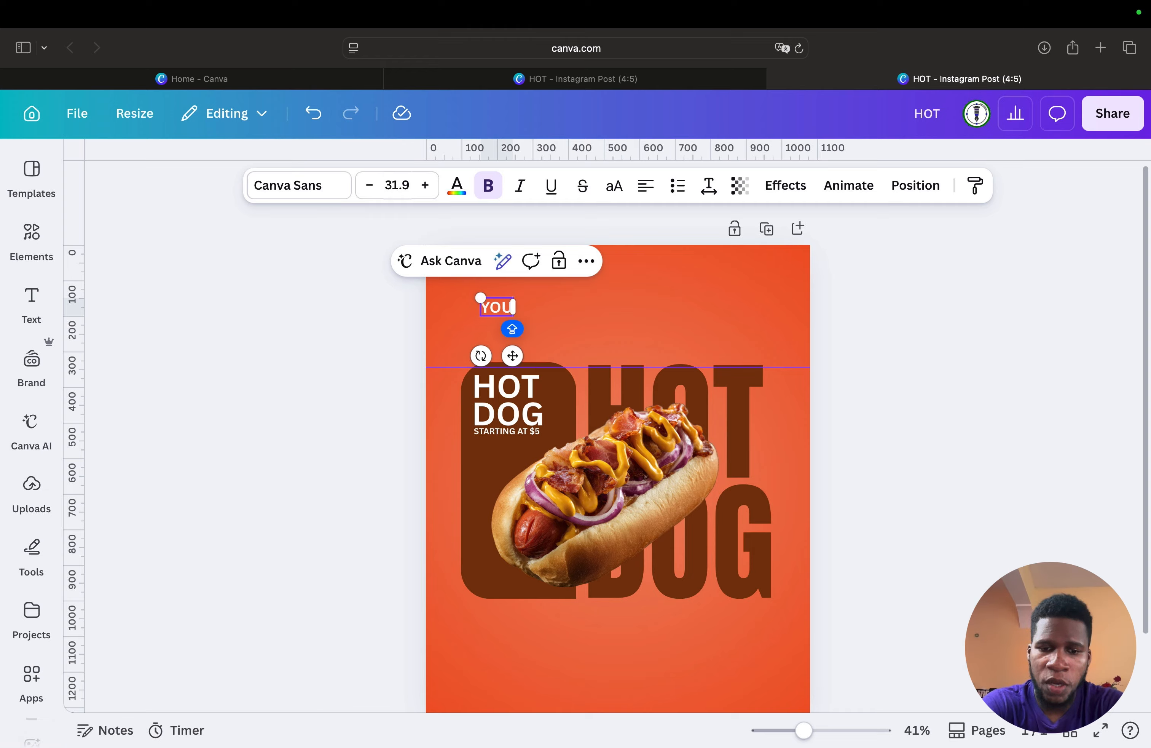
text(R LOGO)
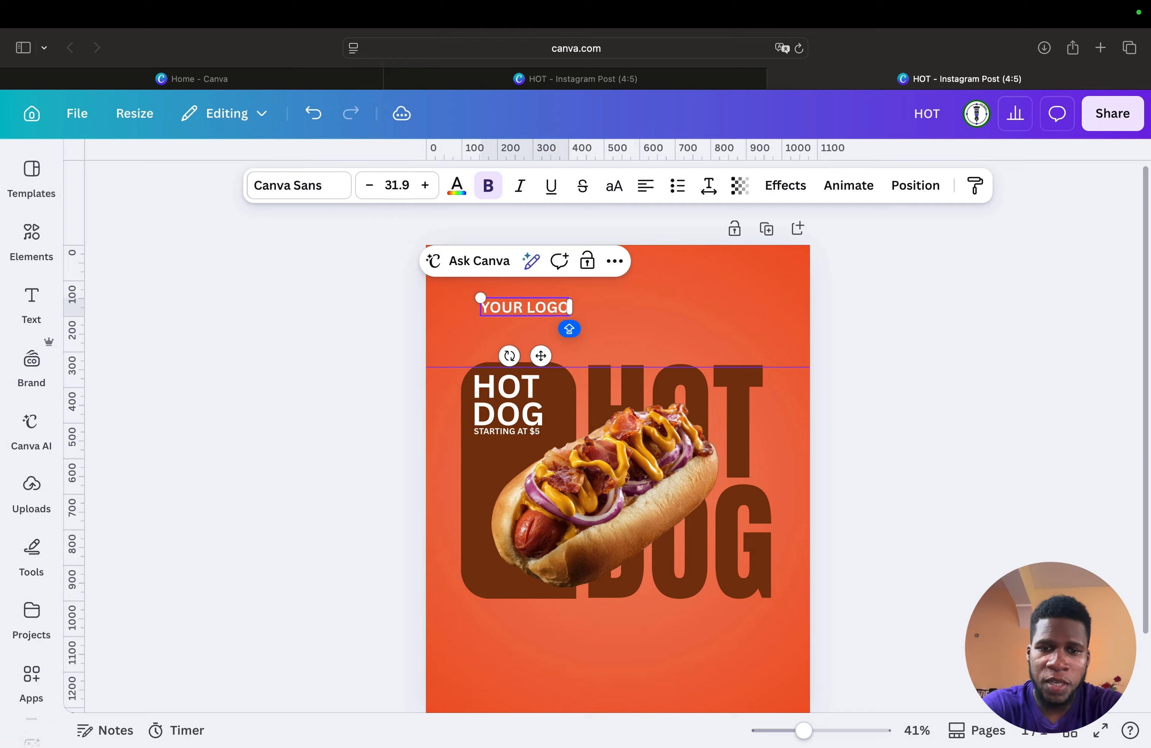
text( HERE)
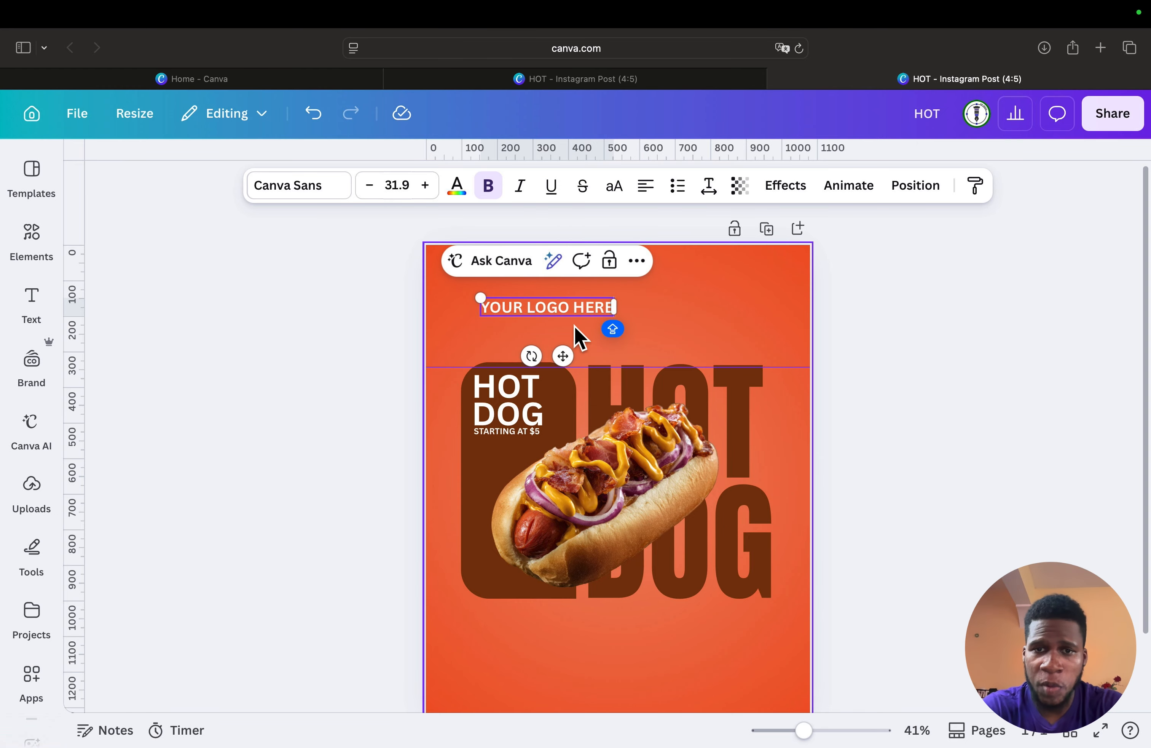
drag(563, 360, 541, 333)
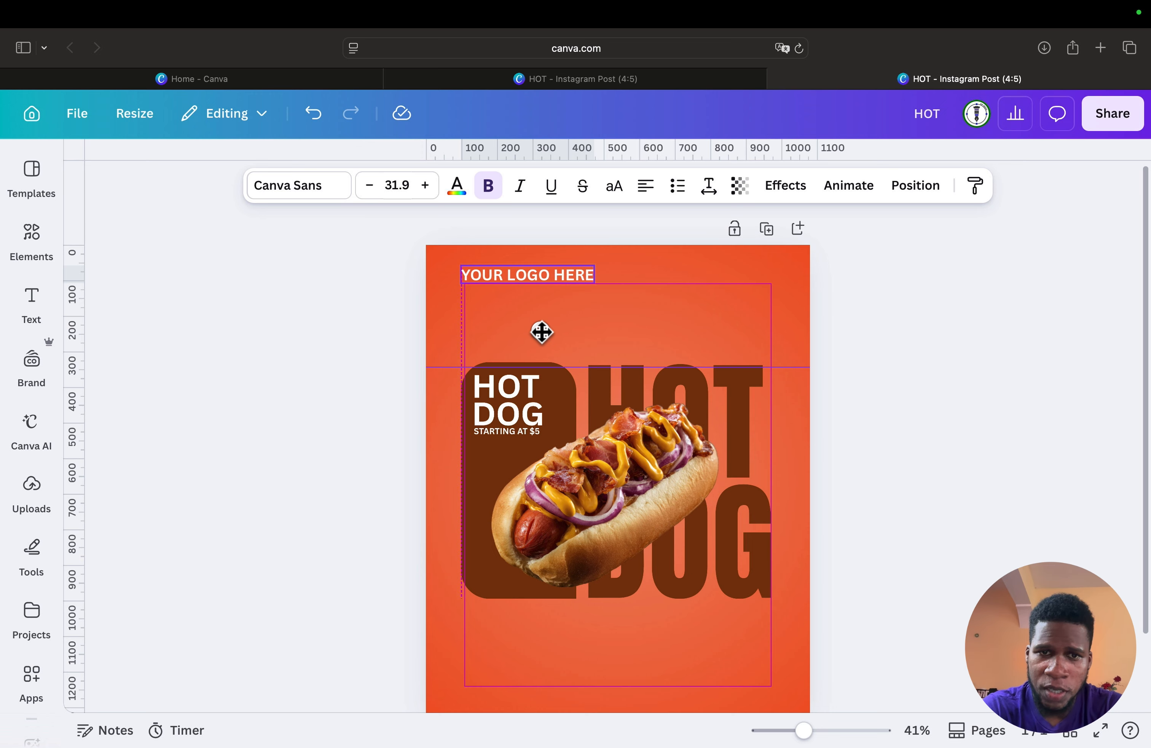
drag(542, 331, 543, 328)
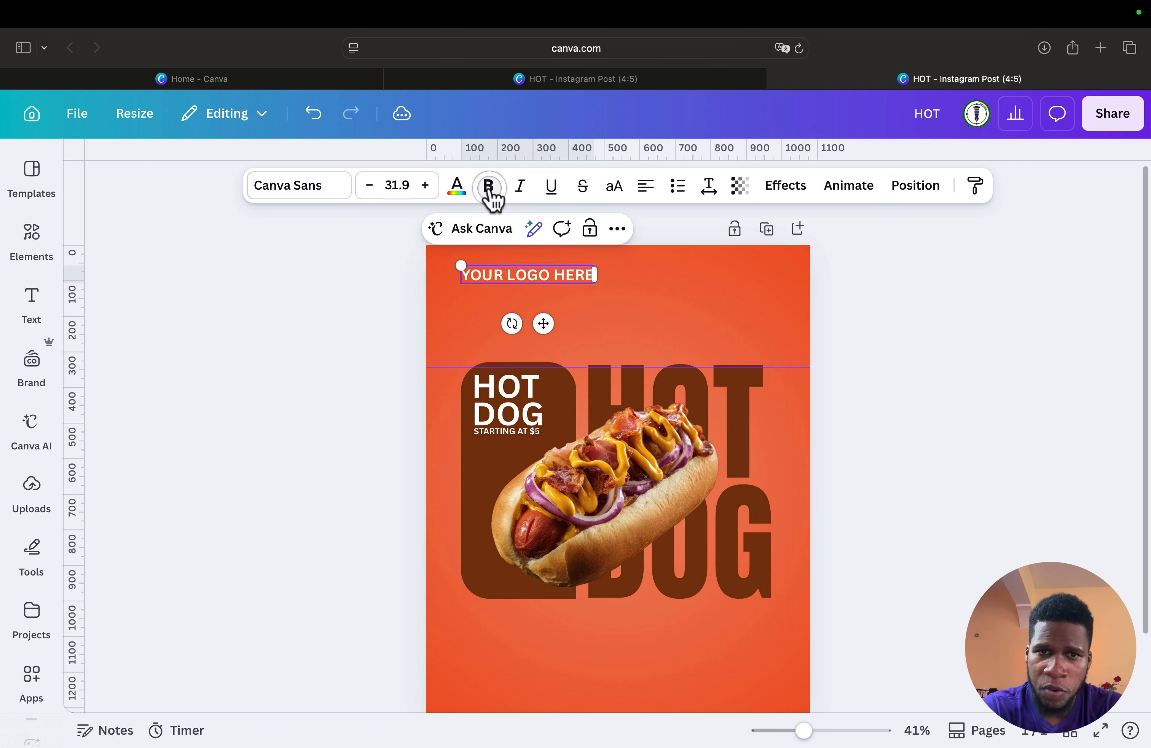
Step: Remove the bold formatting from the YOUR LOGO HERE text
click(542, 311)
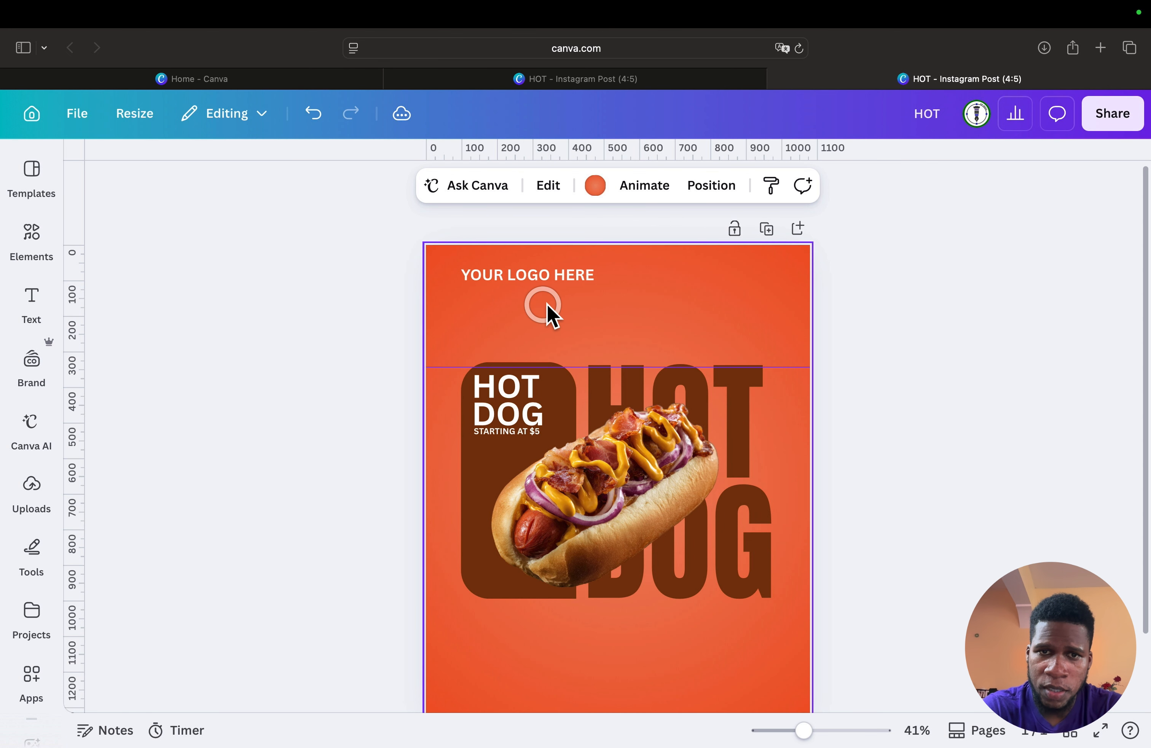
click(566, 275)
click(489, 186)
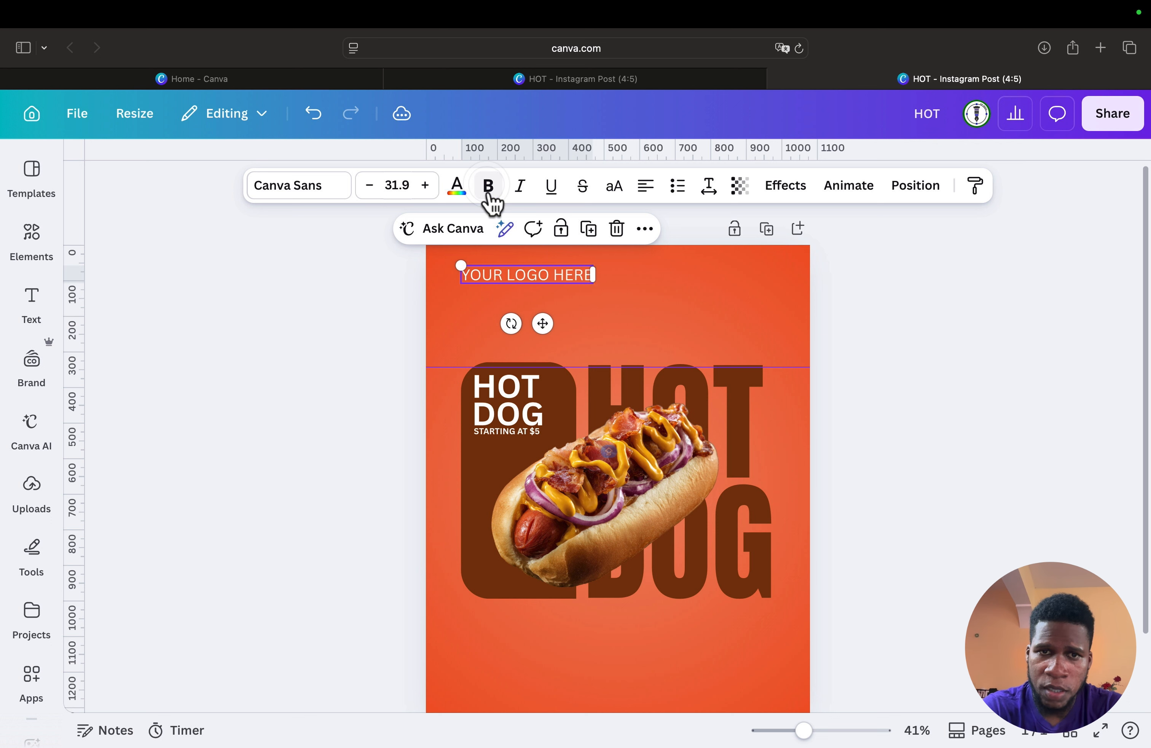
click(583, 303)
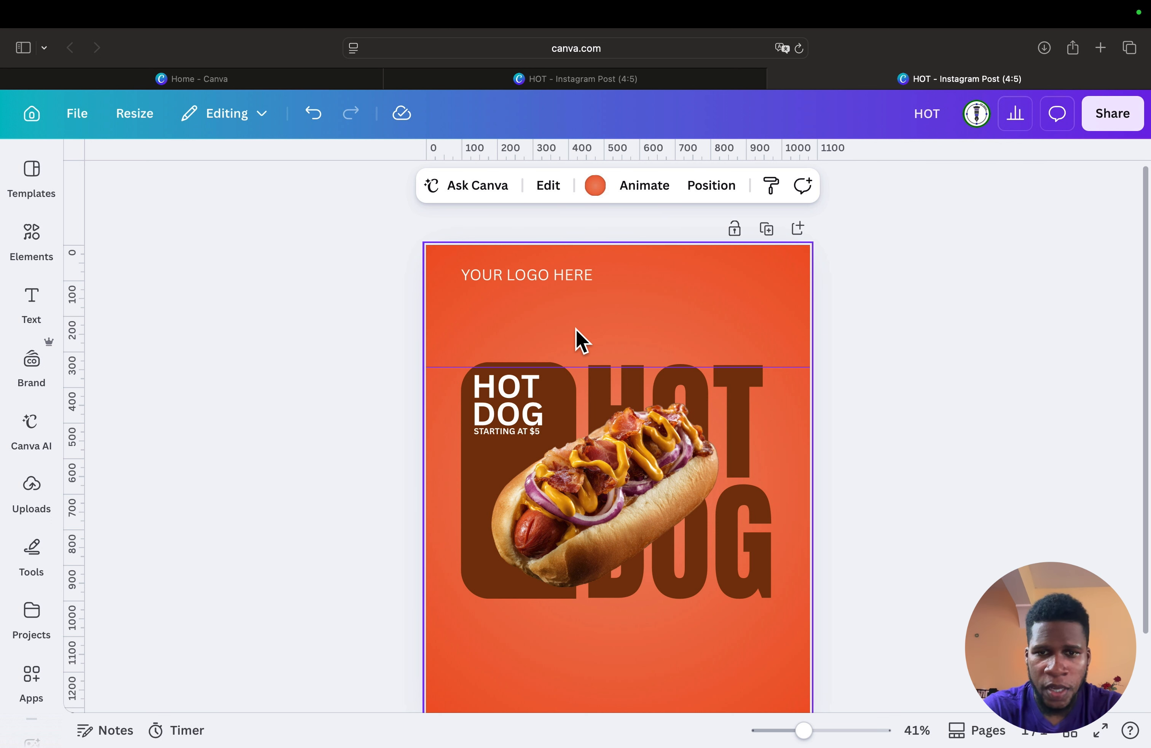
Step: Duplicate the YOUR LOGO HERE text and place the copy beneath the brown shape in the lower part of the page
double_click(560, 274)
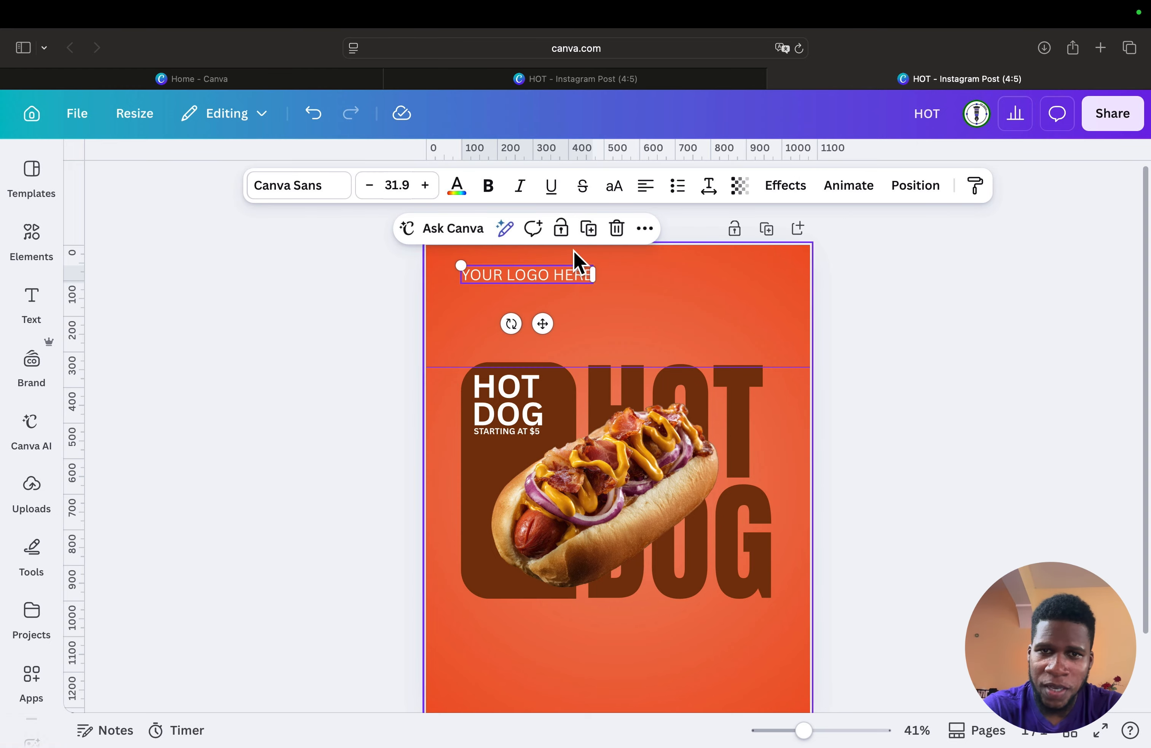
click(588, 228)
drag(547, 330, 606, 679)
Step: Replace the lower text copy's wording with Delicious Crispy Hotdogs in mixed case
double_click(623, 626)
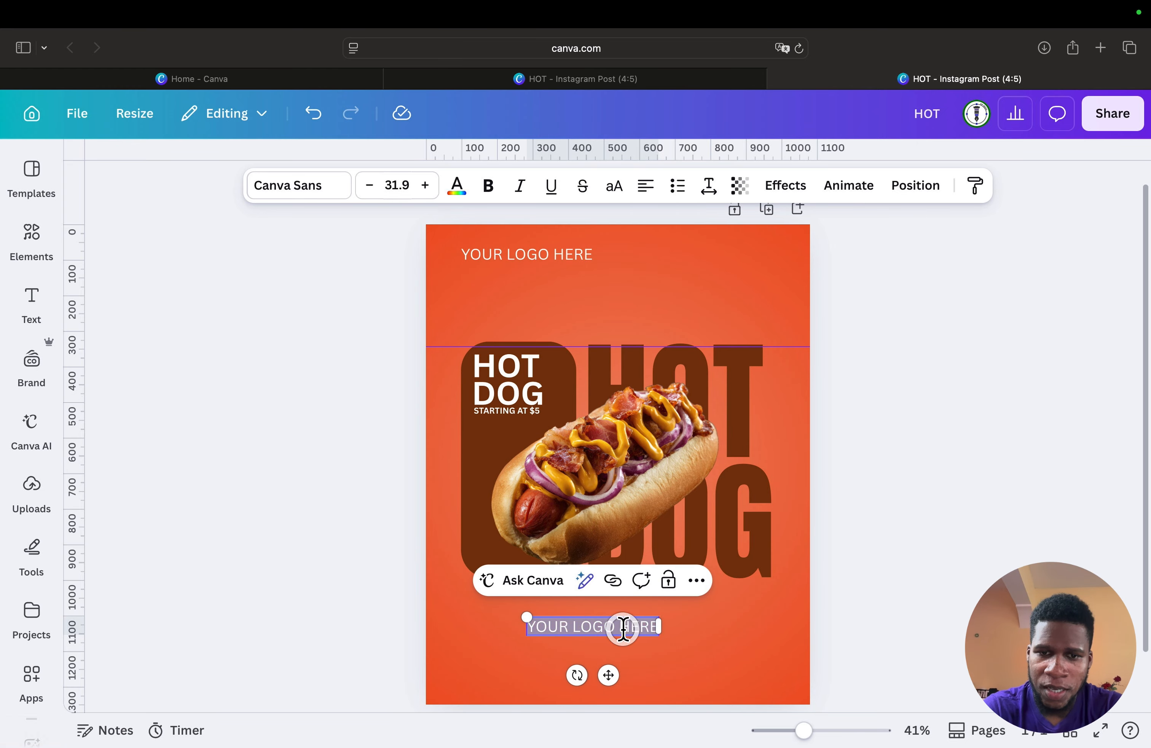
key(BackSpace)
key(Caps_Lock)
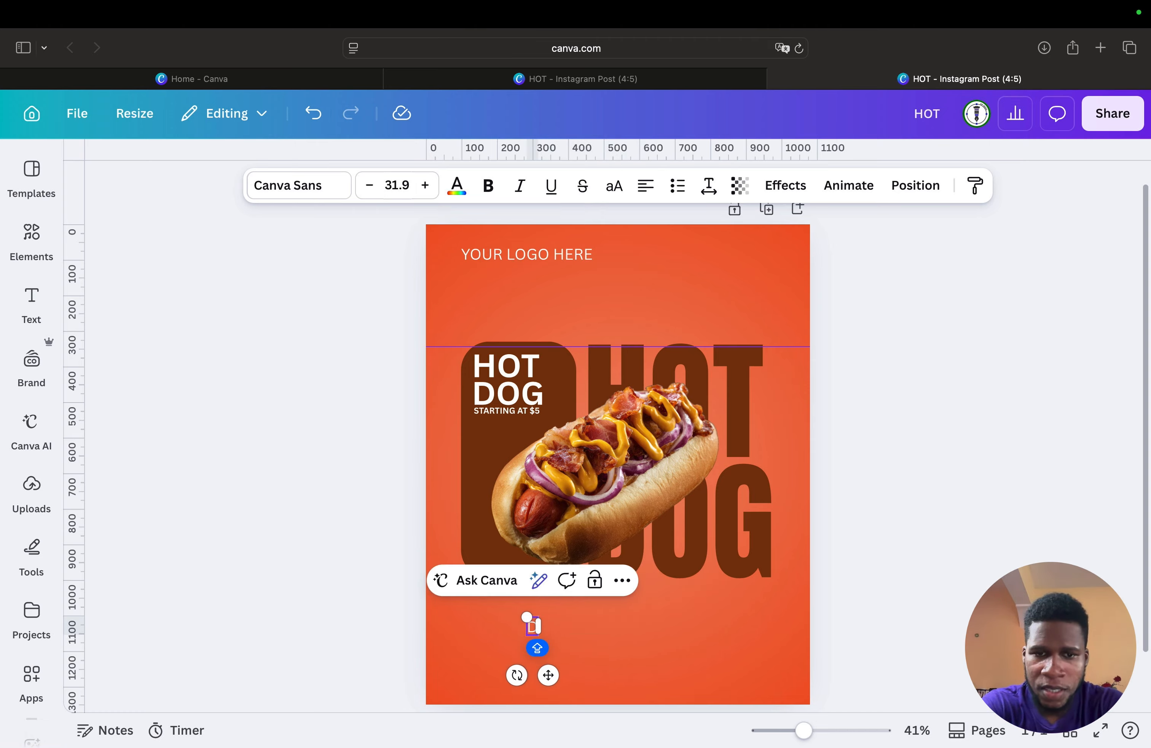
text(Delicis)
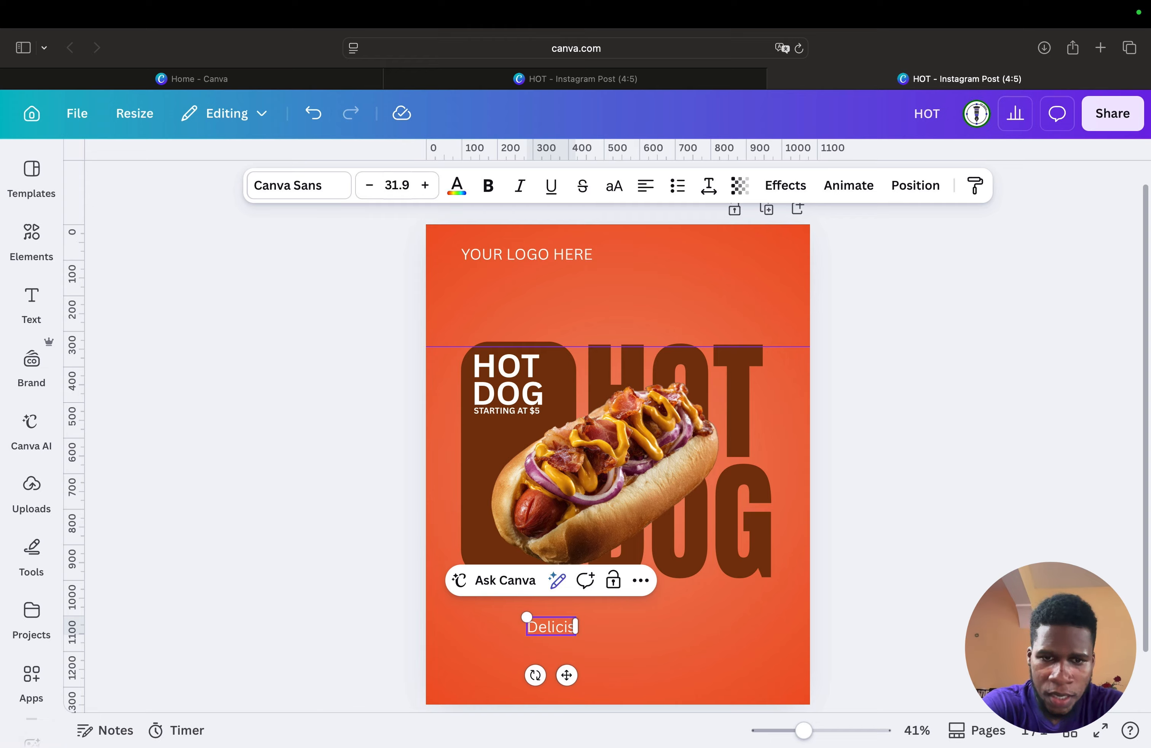
key(BackSpace)
text(ou)
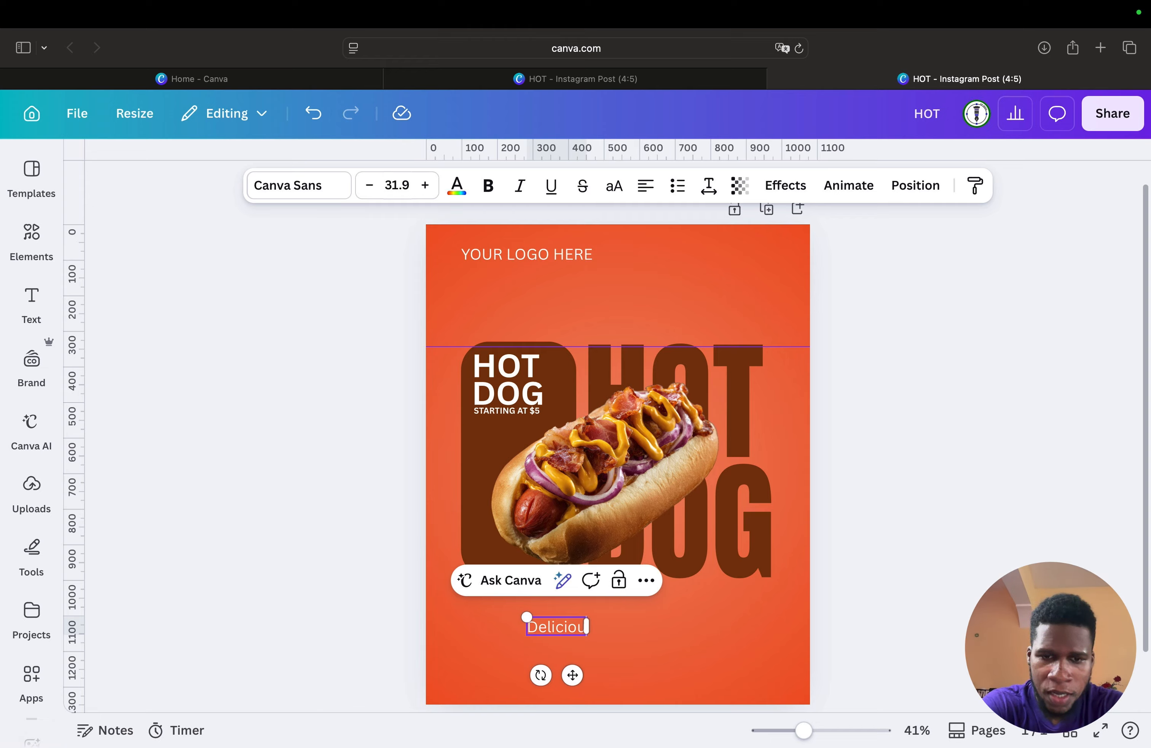
text(s Cripsy)
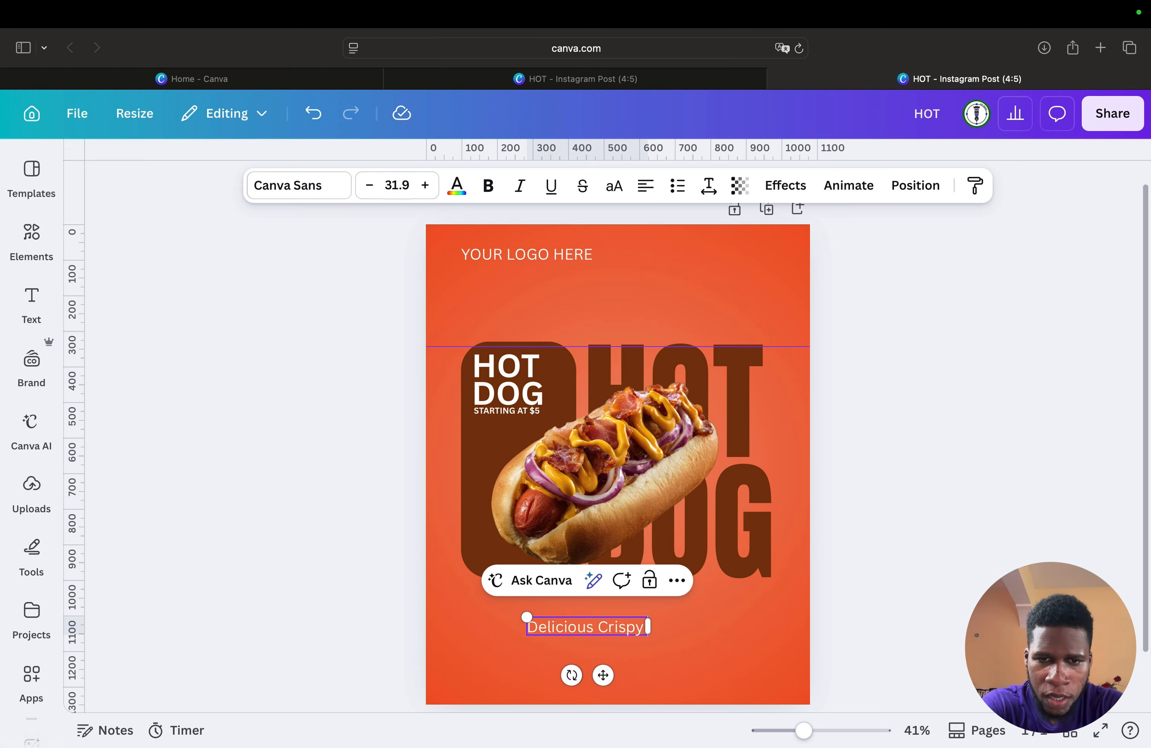
text( Hots)
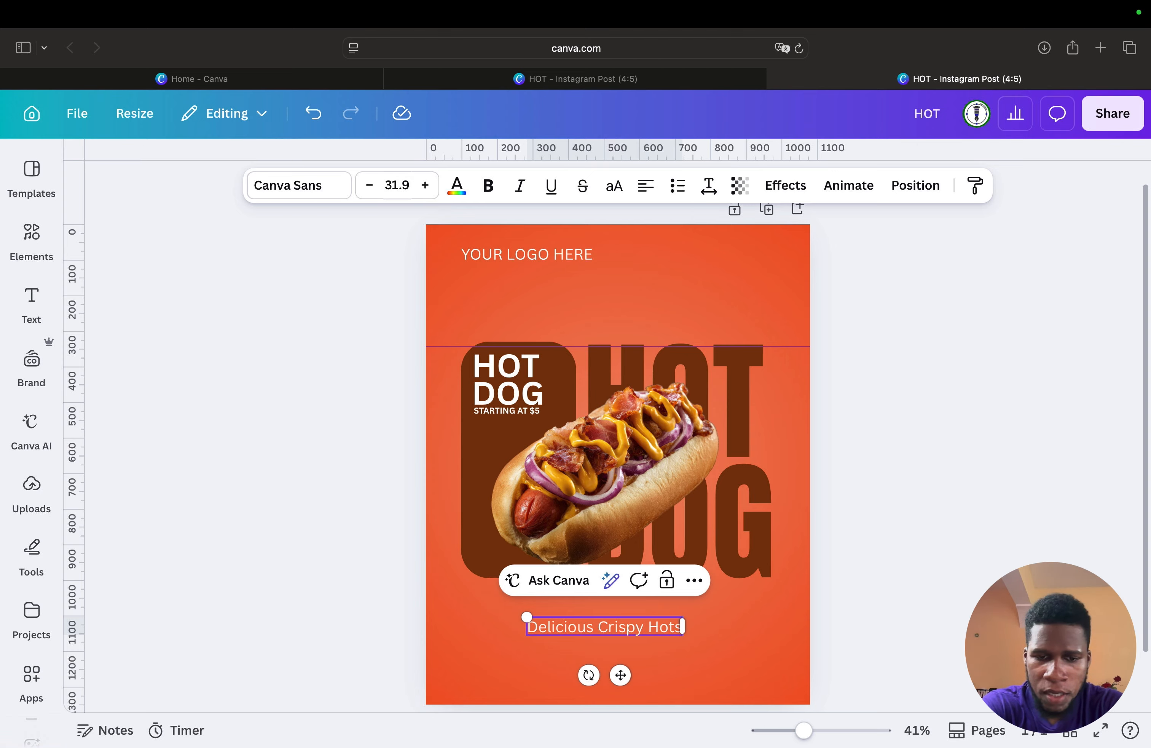
key(BackSpace)
text(dogs)
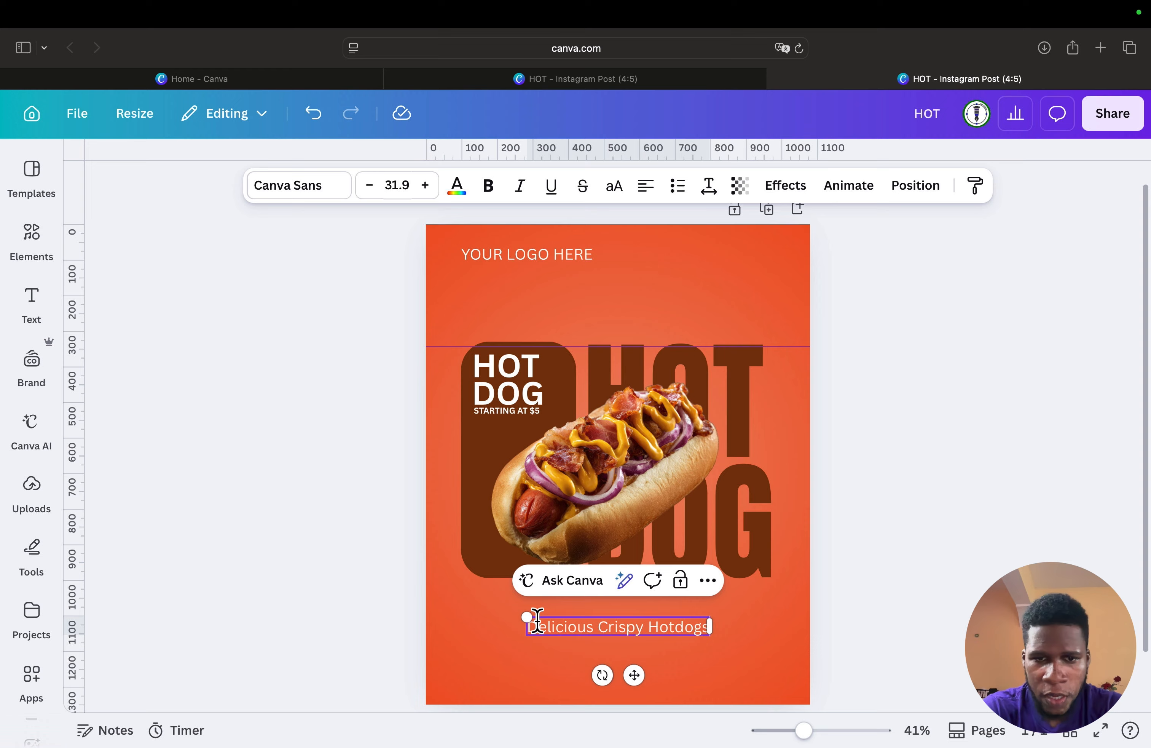
Step: Enlarge the Delicious Crispy Hotdogs text to a font size of about 38.2 and shift it slightly lower
drag(528, 621, 490, 615)
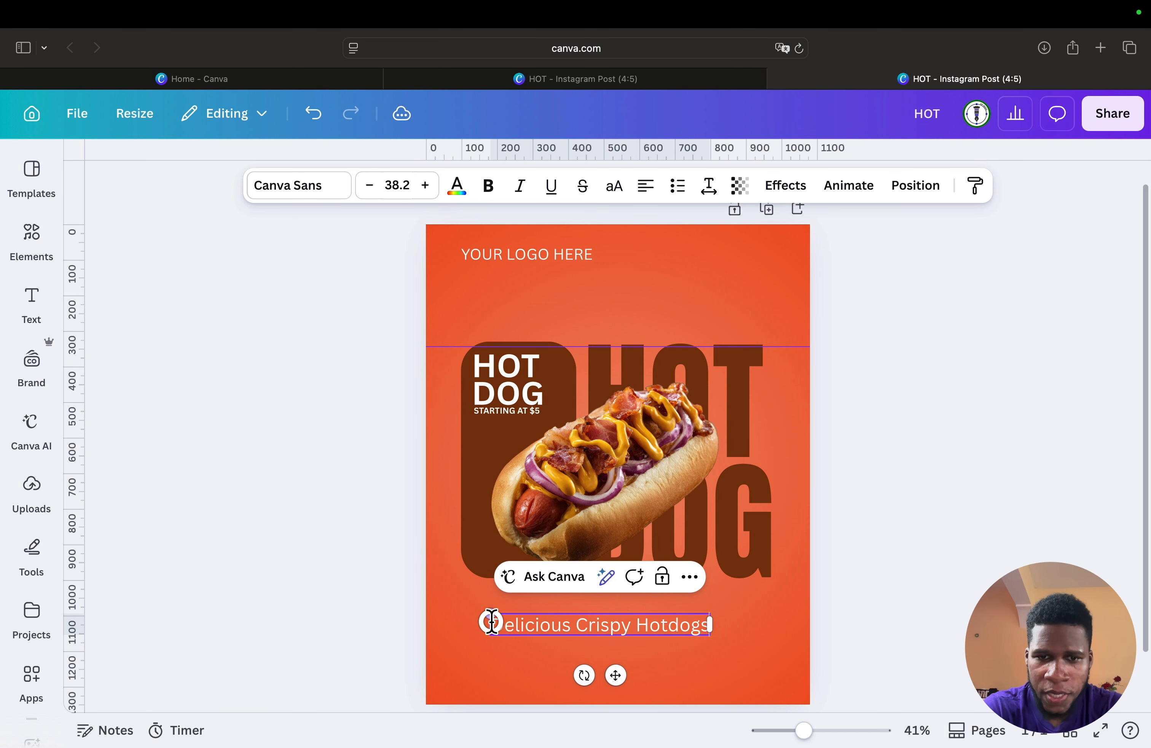
mouse_move(616, 675)
mouse_down()
mouse_move(663, 686)
mouse_move(621, 686)
mouse_up()
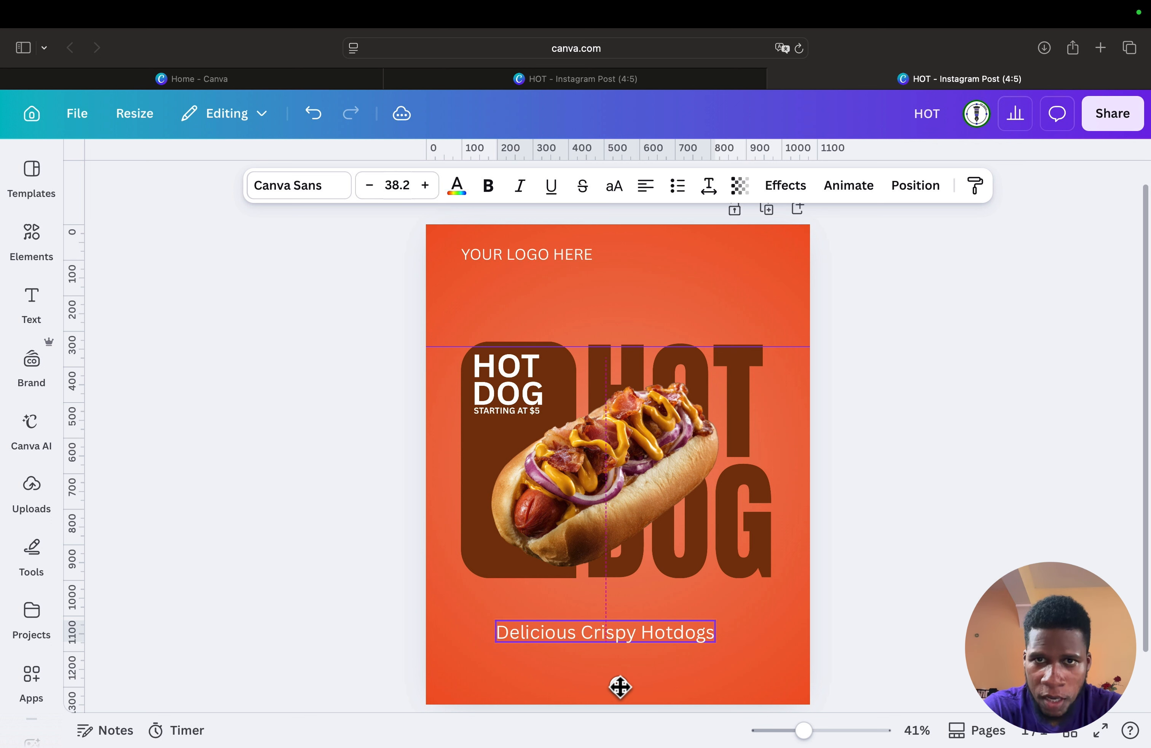
double_click(670, 633)
click(702, 636)
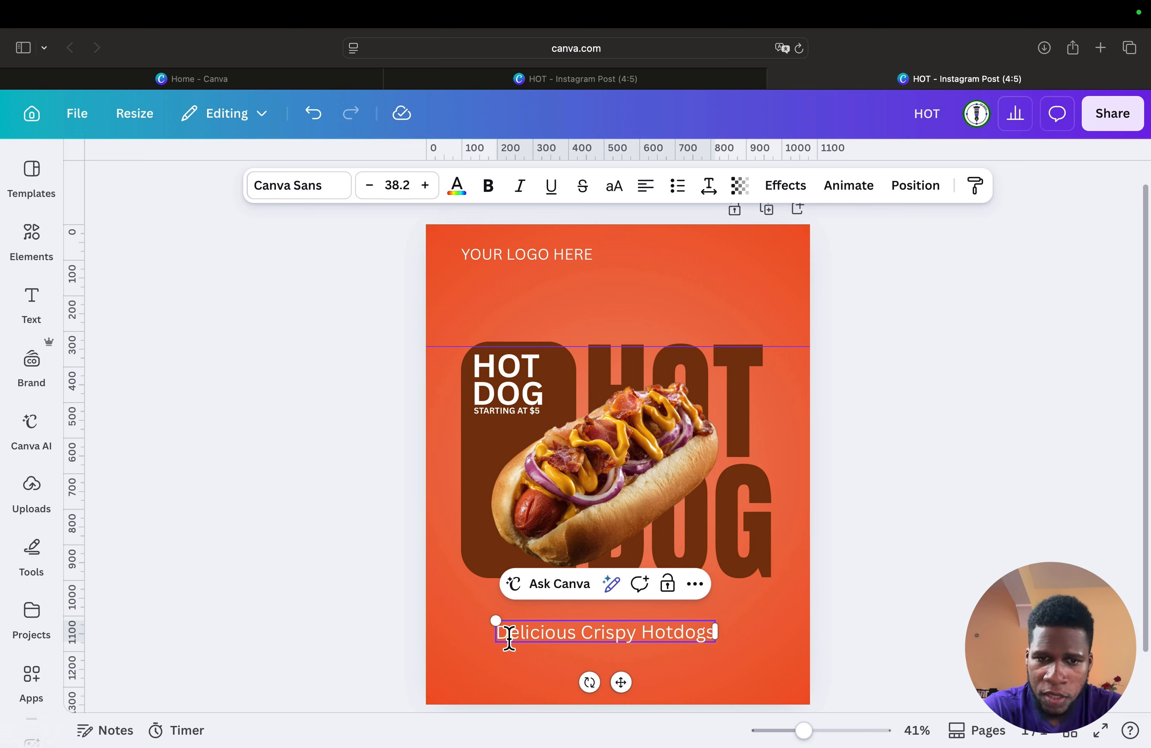
Step: Center-align the Delicious Crispy Hotdogs text and move it to the horizontal middle of the page
drag(528, 639, 717, 658)
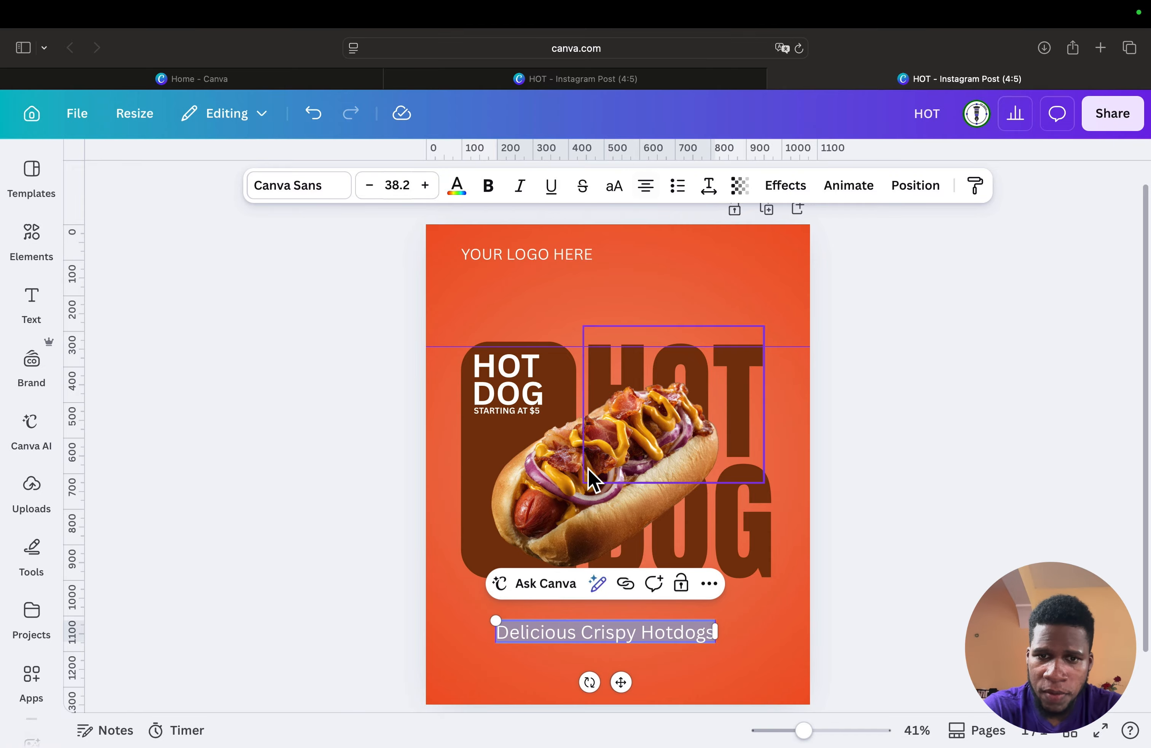
click(516, 672)
click(652, 633)
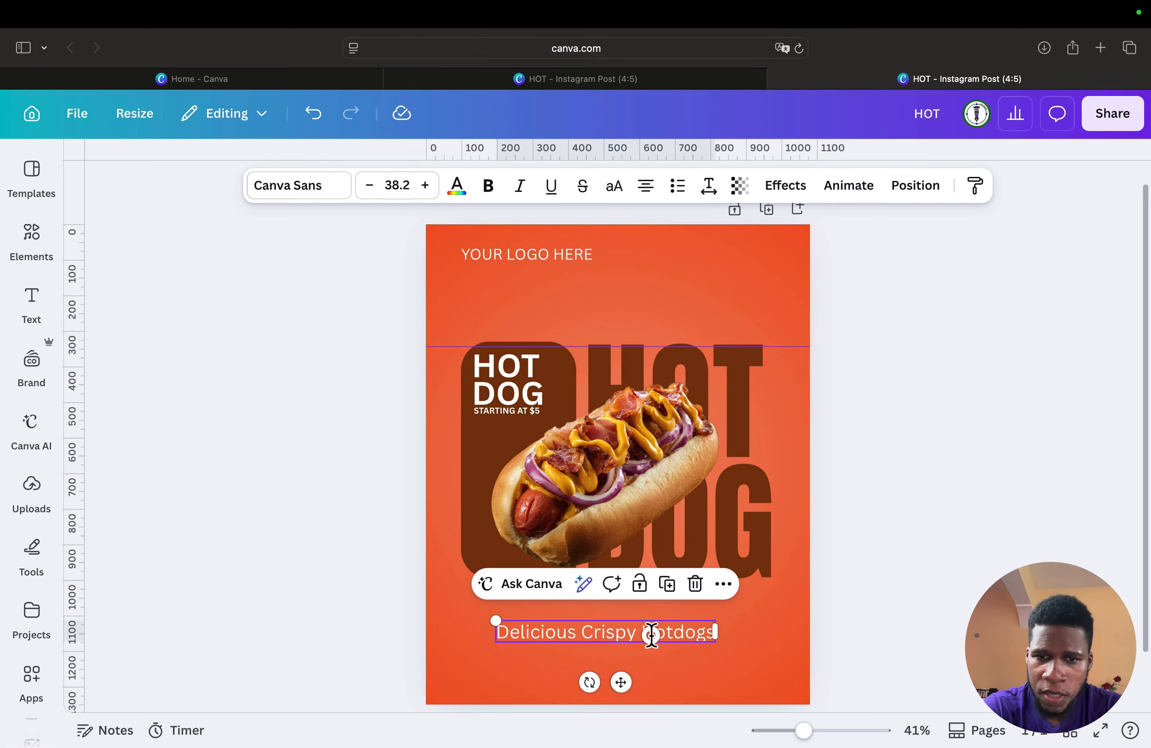
mouse_move(621, 685)
mouse_down()
mouse_move(648, 687)
mouse_move(618, 690)
mouse_move(633, 691)
mouse_up()
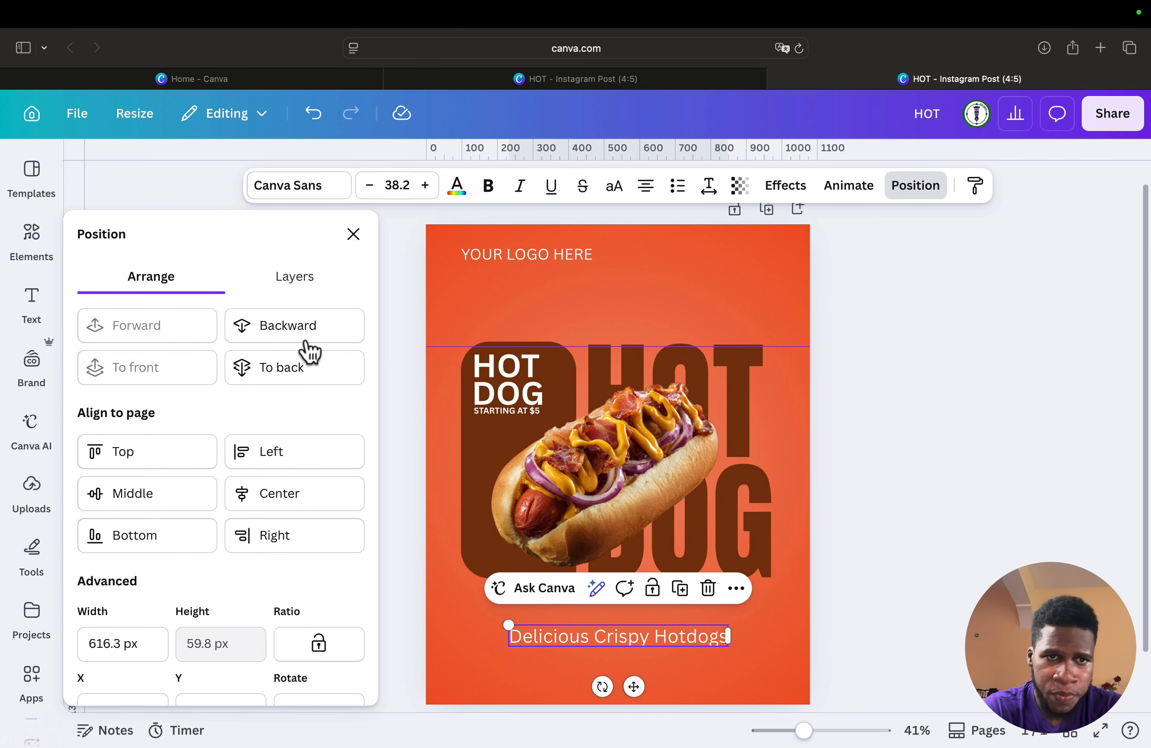
Step: Examine the design's layer stack, from the Delicious Crispy Hotdogs text down to the gradient background
click(302, 282)
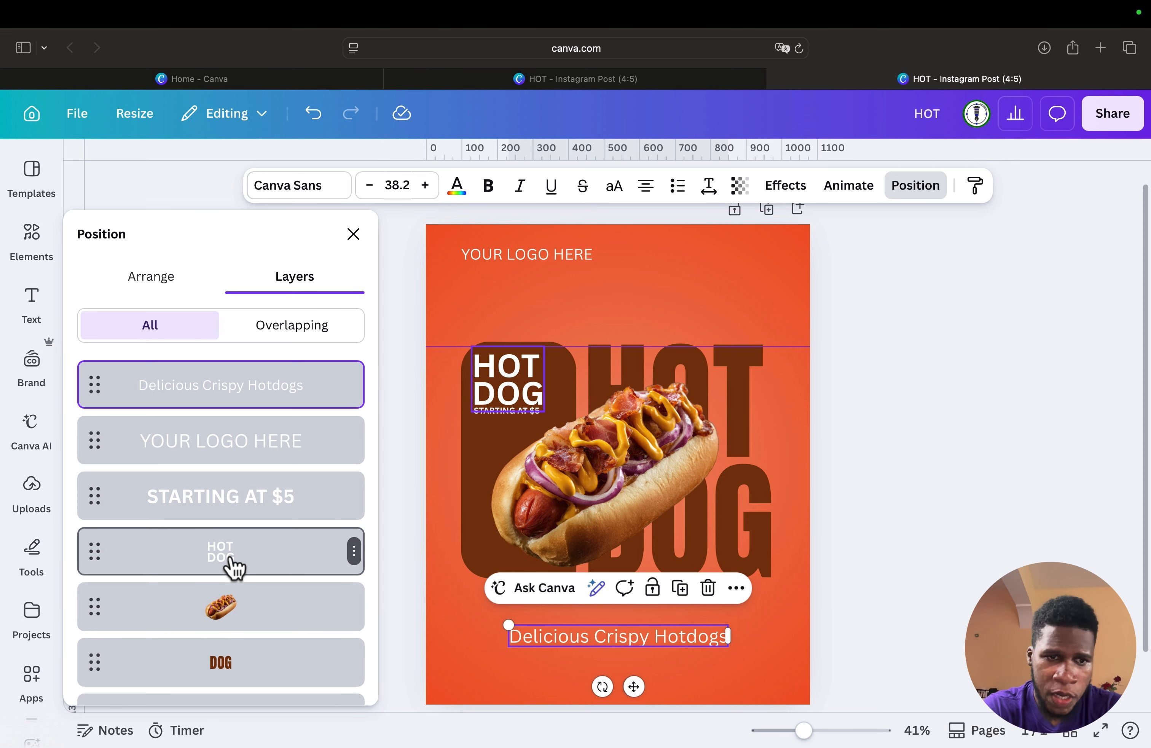
scroll(231, 566, down, 4)
click(224, 655)
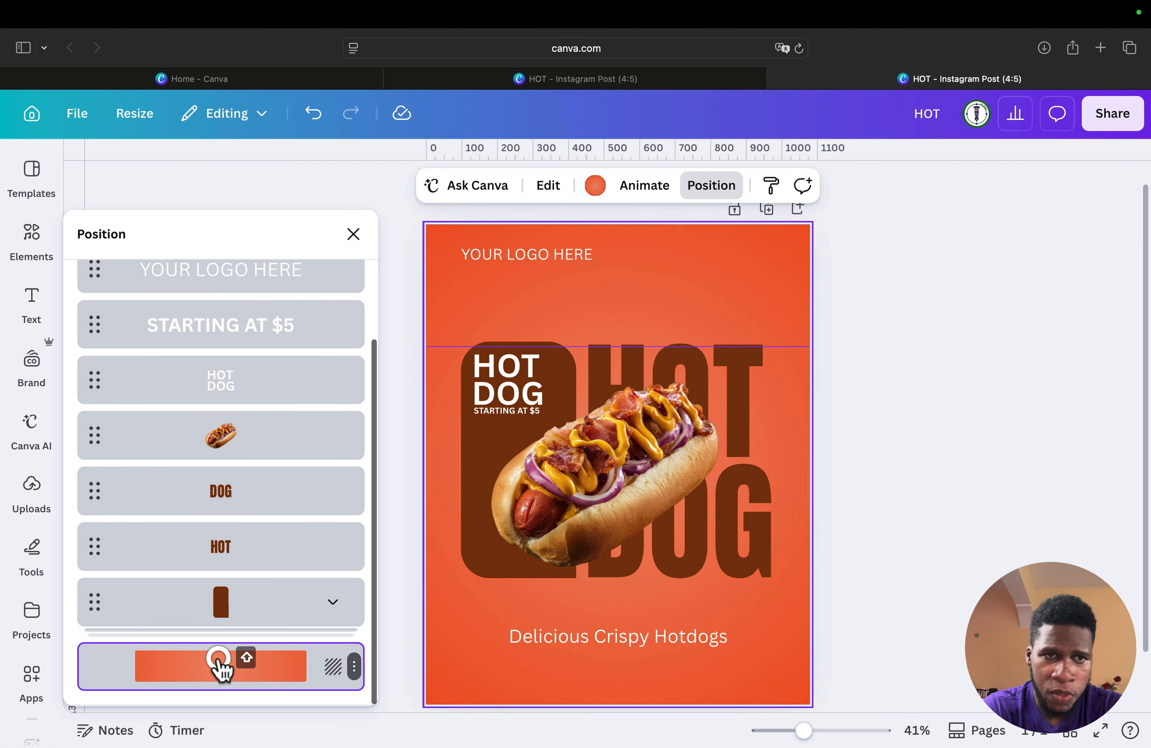
scroll(220, 665, up, 4)
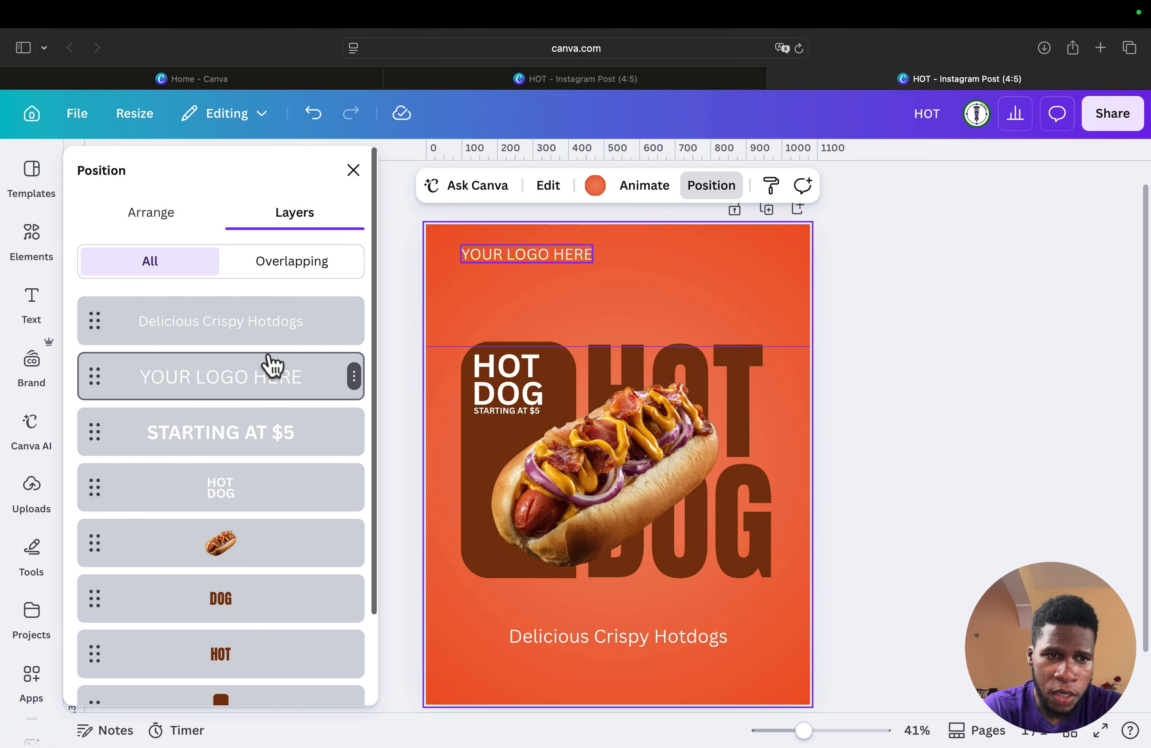
click(268, 323)
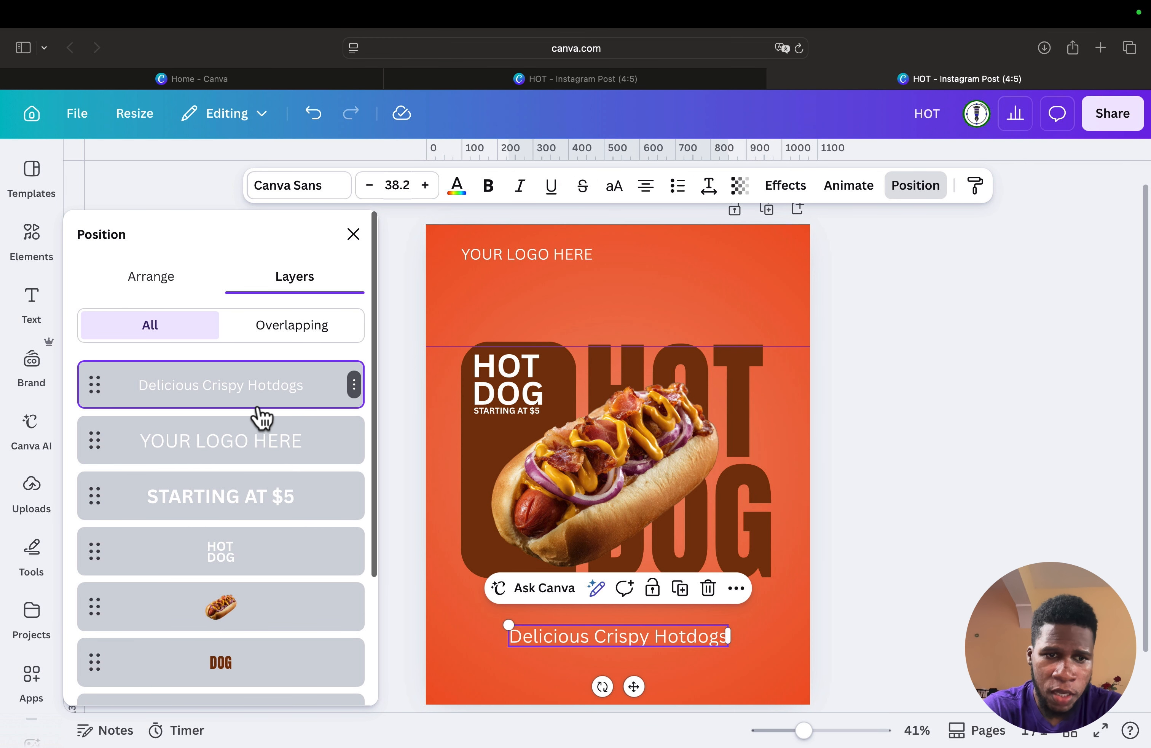
scroll(258, 417, down, 4)
scroll(187, 276, up, 4)
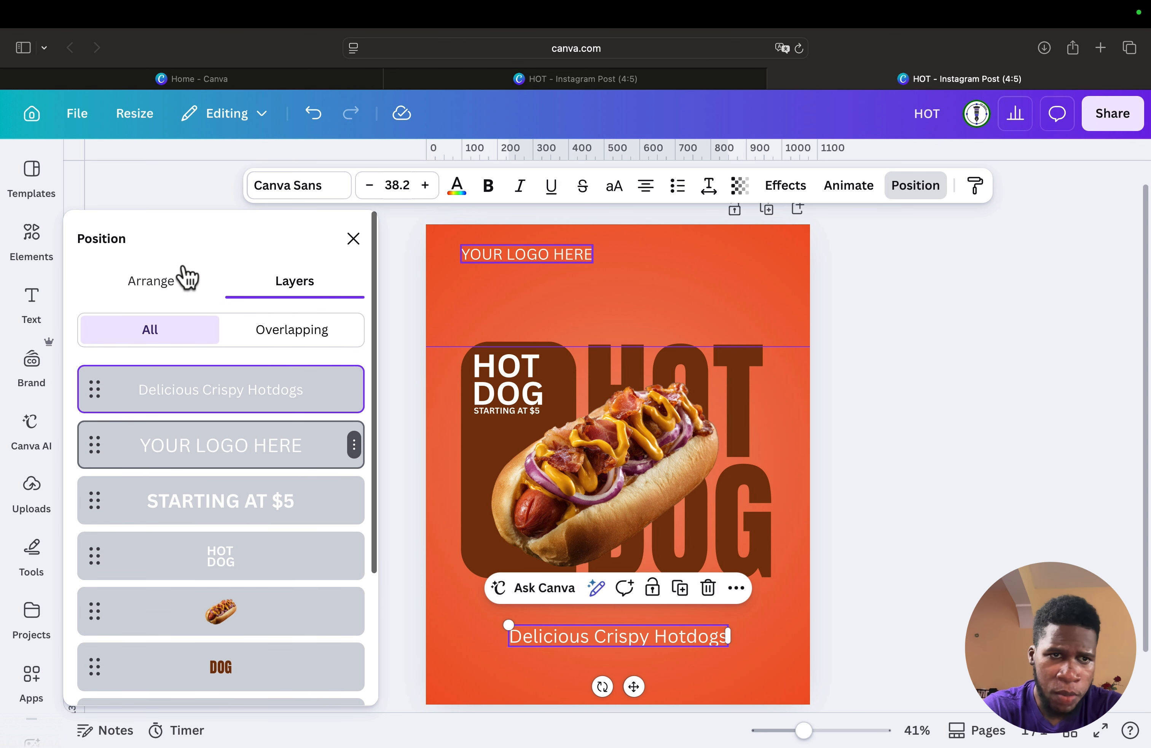
Step: Align the Delicious Crispy Hotdogs text to the page's horizontal center
click(164, 287)
scroll(207, 427, down, 1)
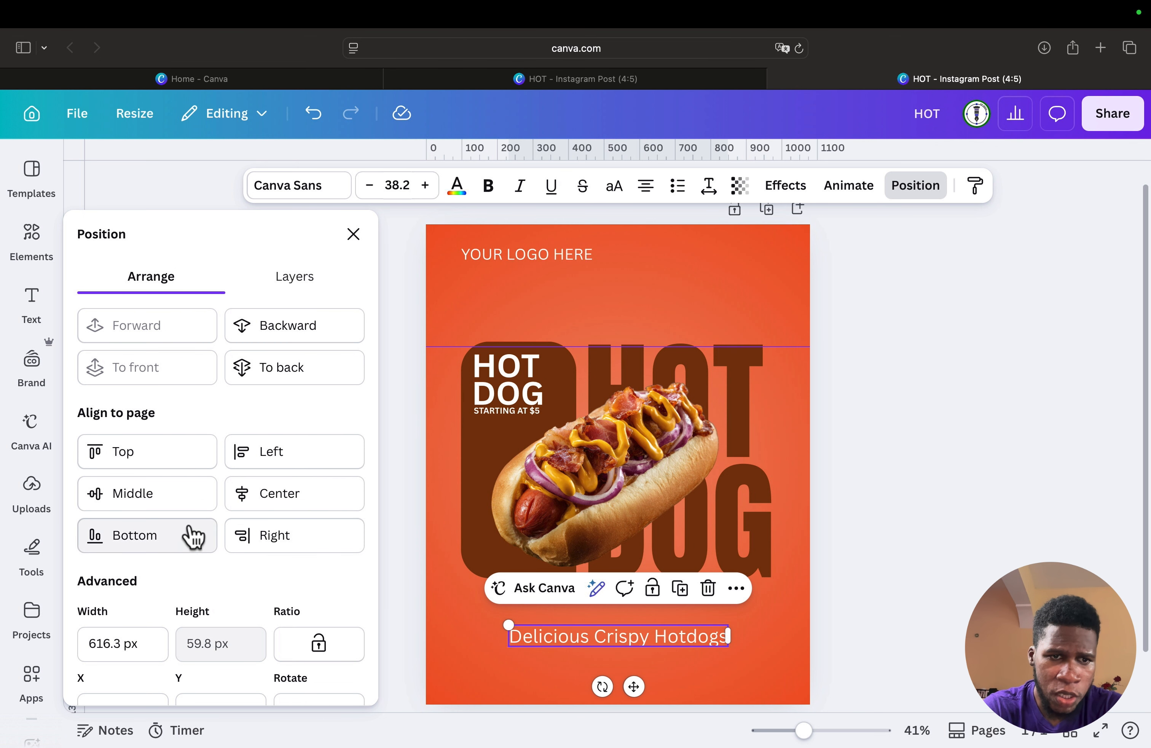
click(269, 506)
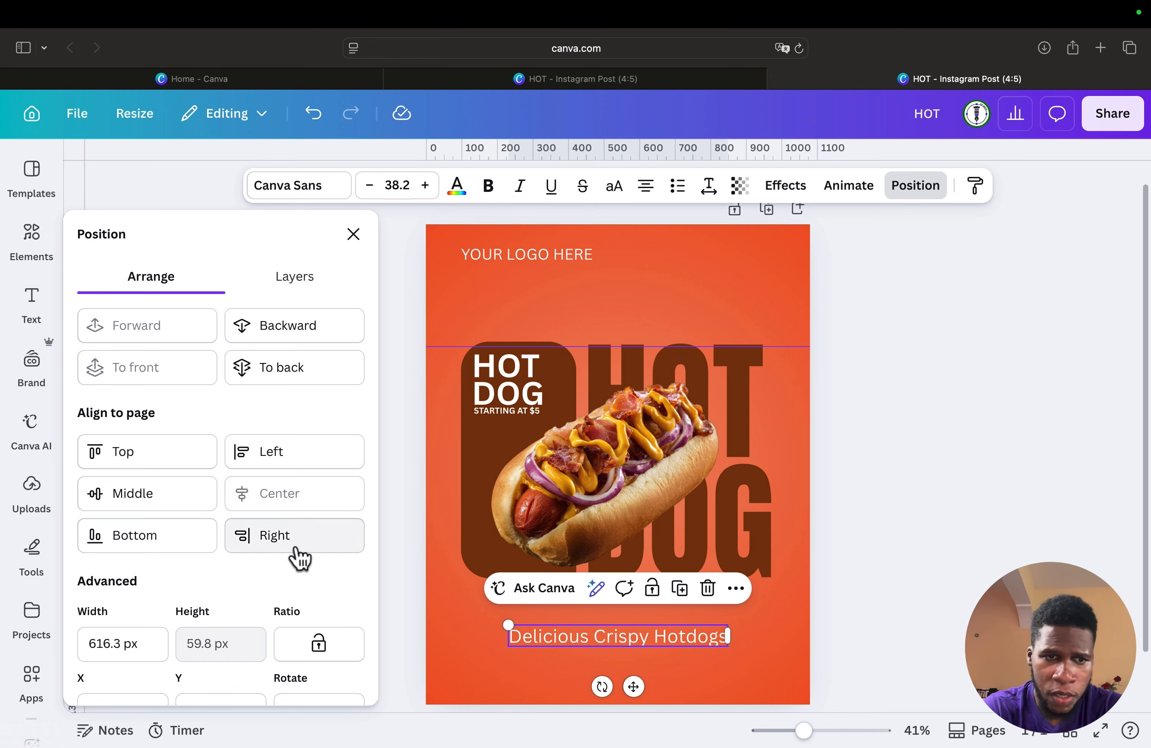
click(353, 234)
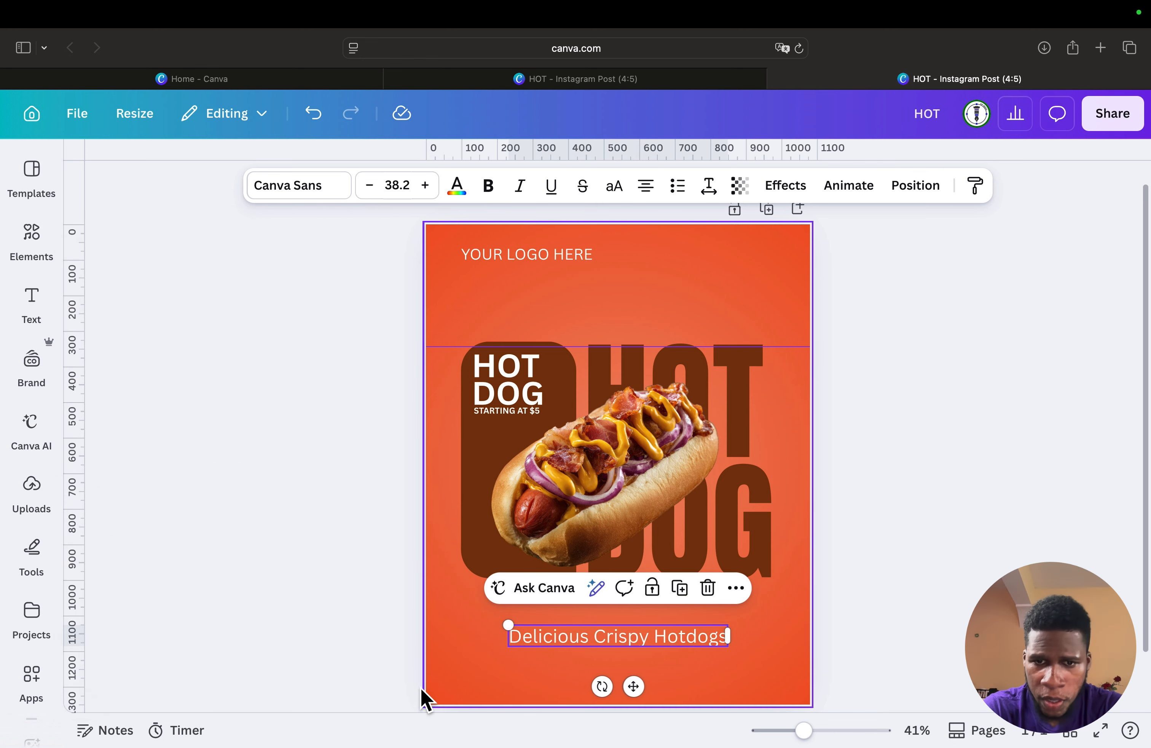
Step: Change the font of the Delicious Crispy Hotdogs text to Leckerli One from the Handwriting fonts
click(410, 694)
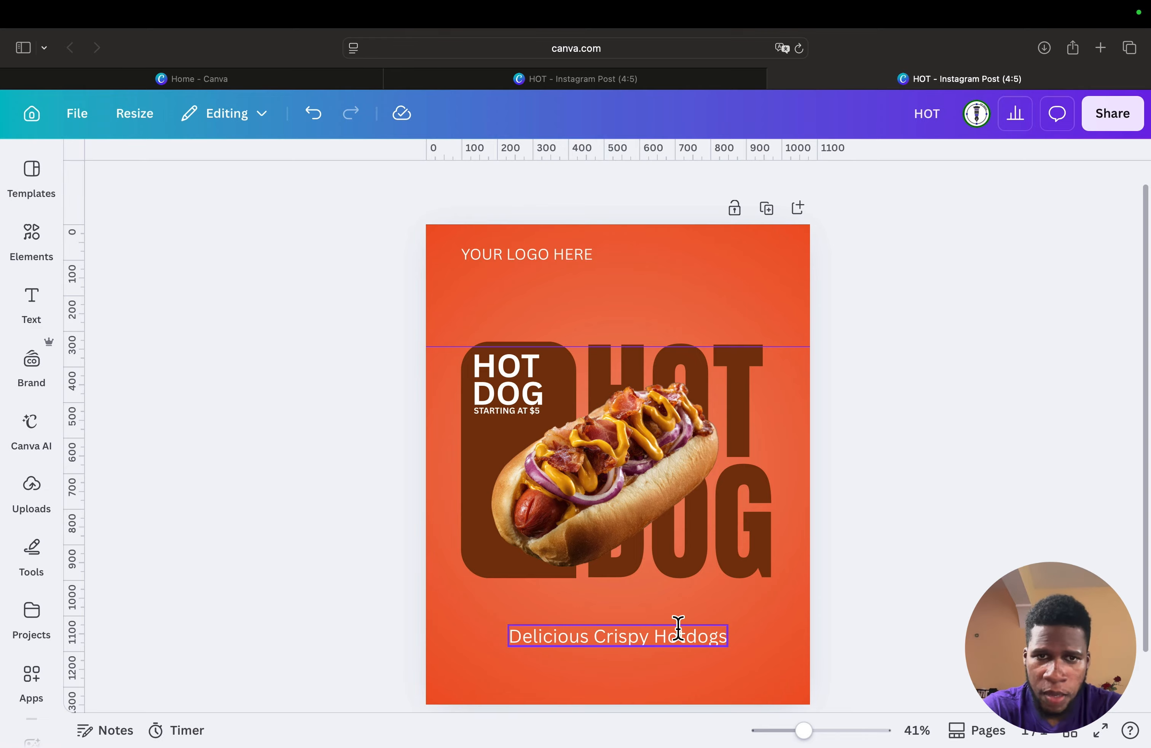
click(599, 636)
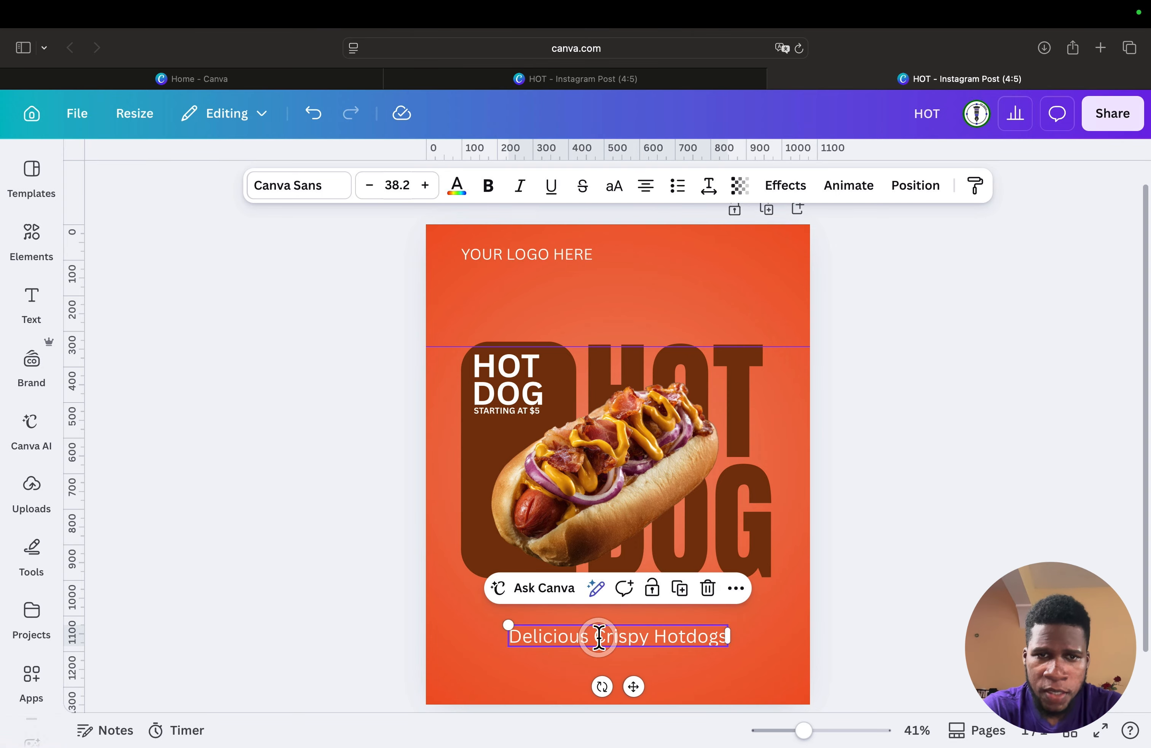
click(317, 186)
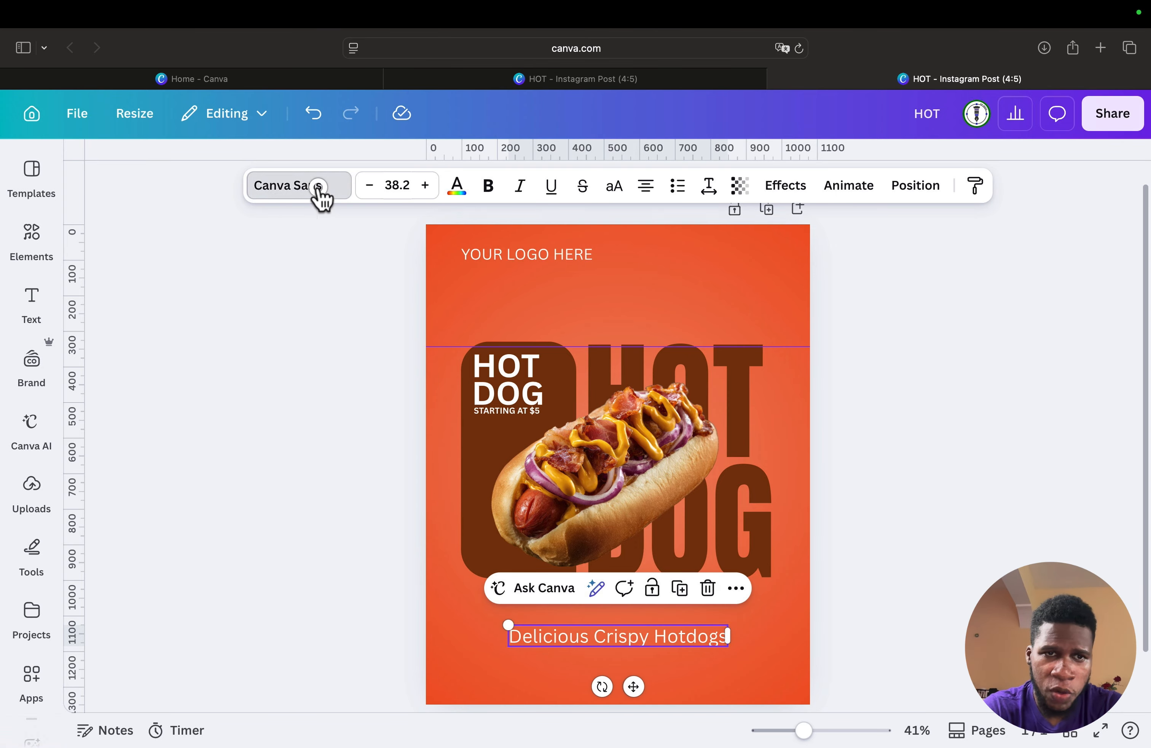
click(92, 319)
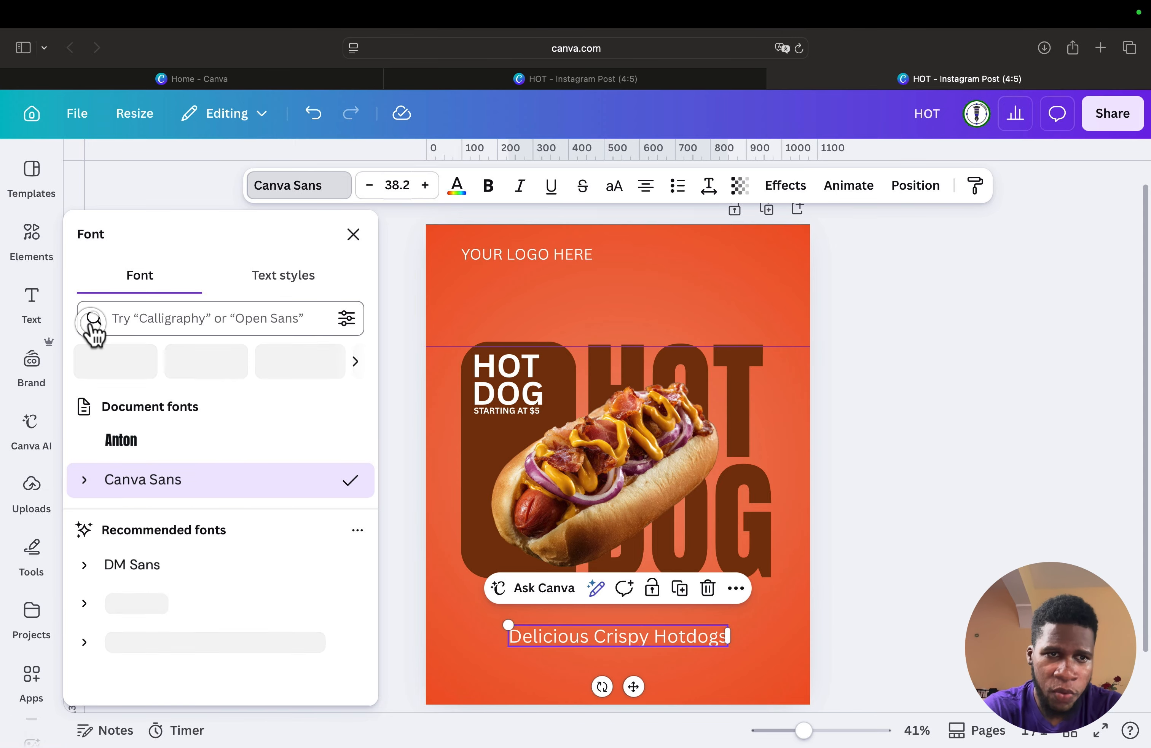
click(135, 361)
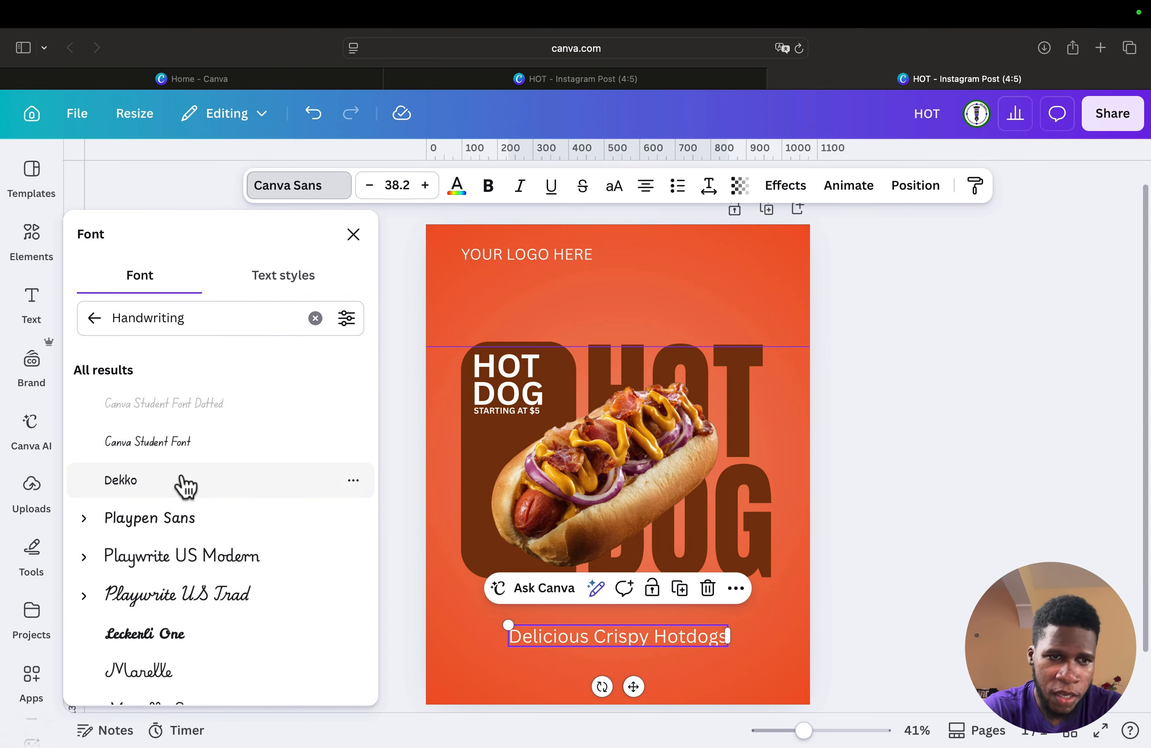
scroll(184, 483, down, 3)
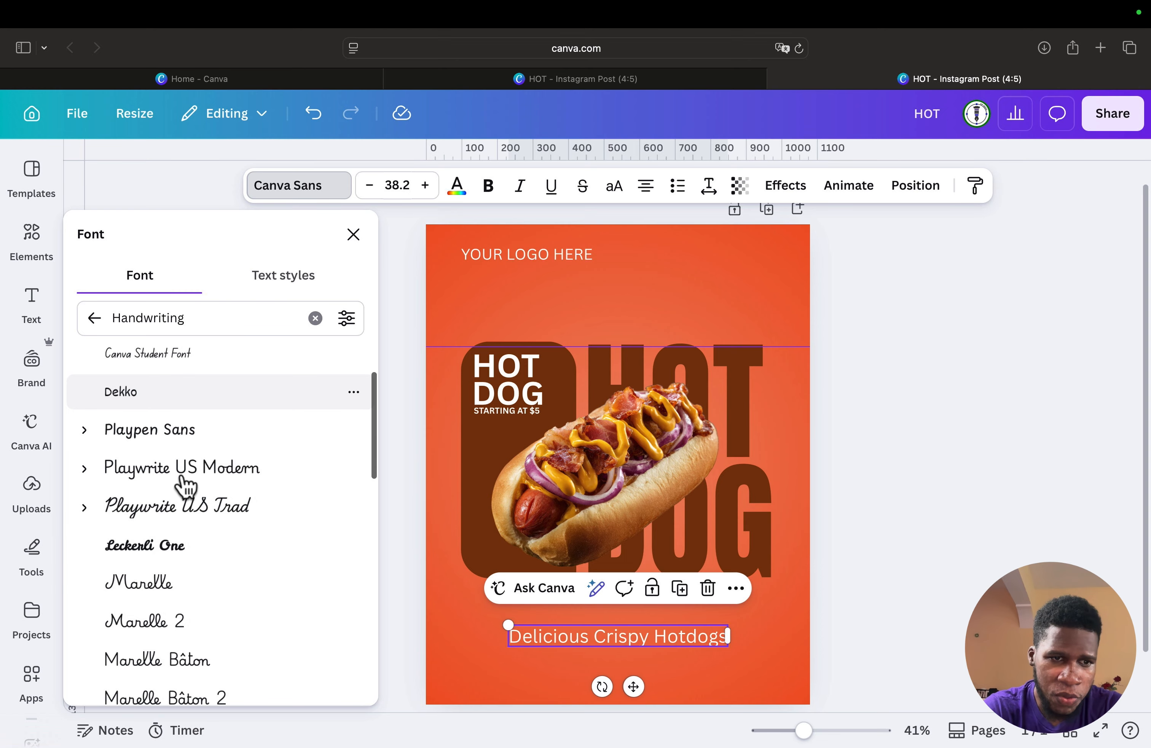
click(147, 544)
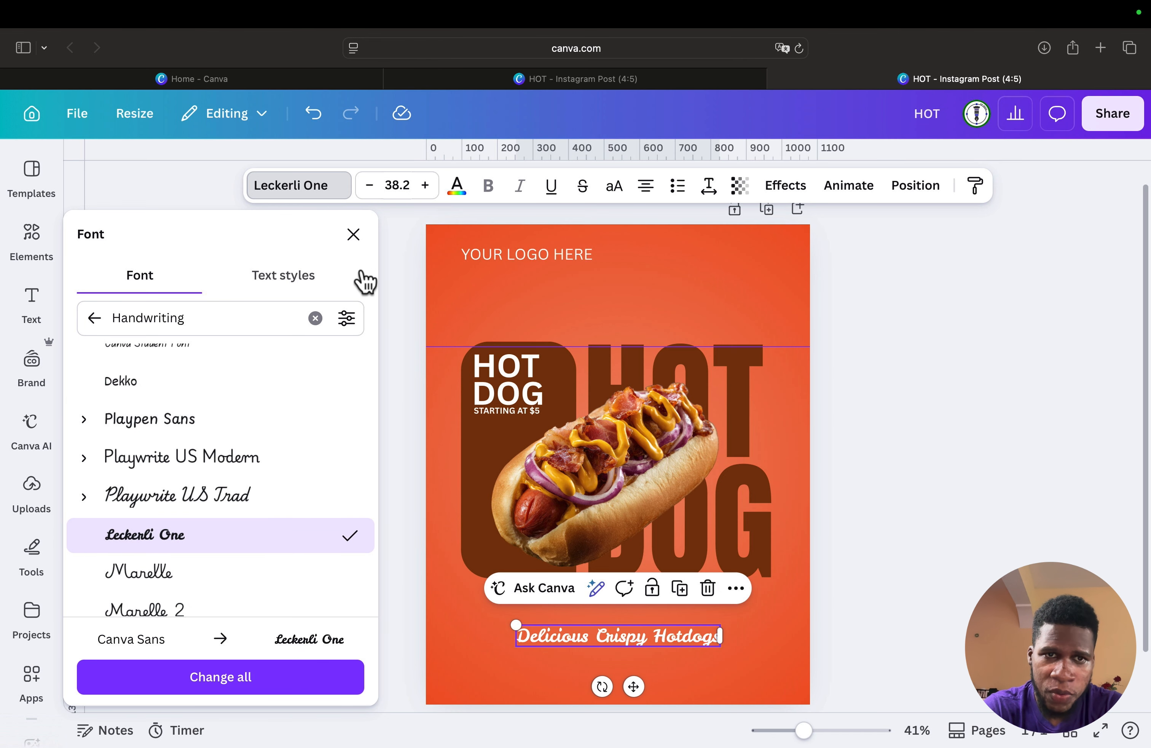
click(354, 238)
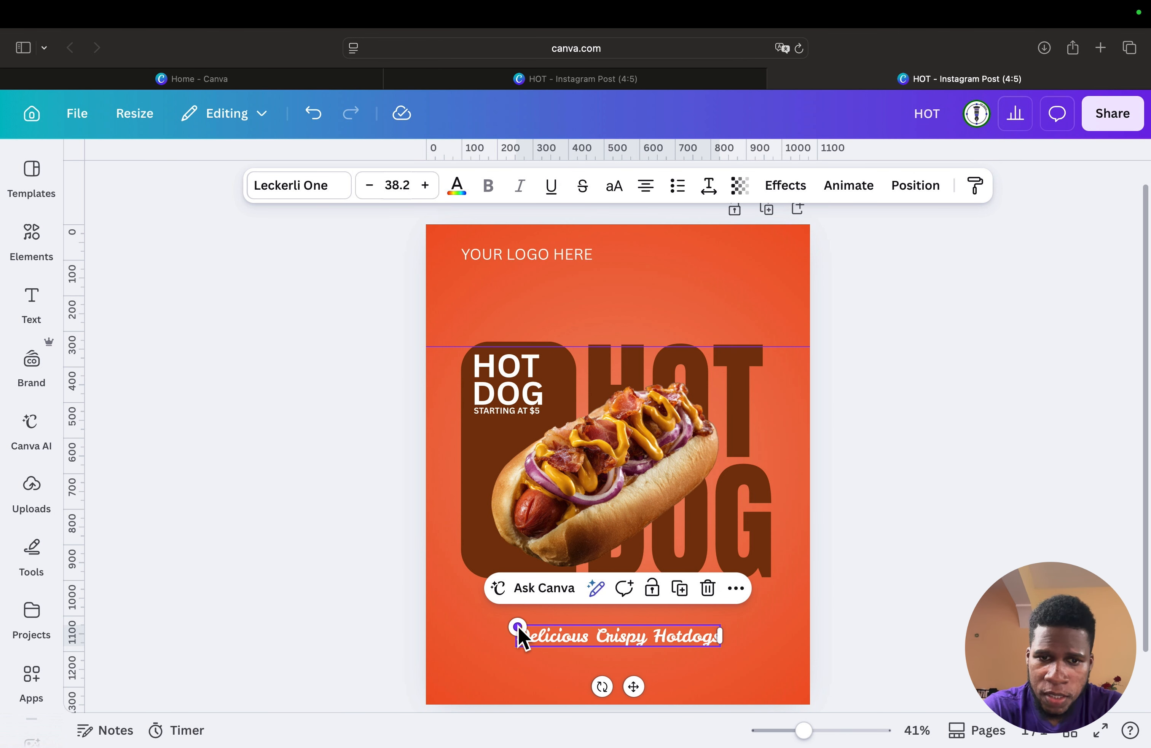
Step: Enlarge the Delicious Crispy Hotdogs text to a font size of about 41.7 and recentre it horizontally on the page
drag(517, 627, 498, 624)
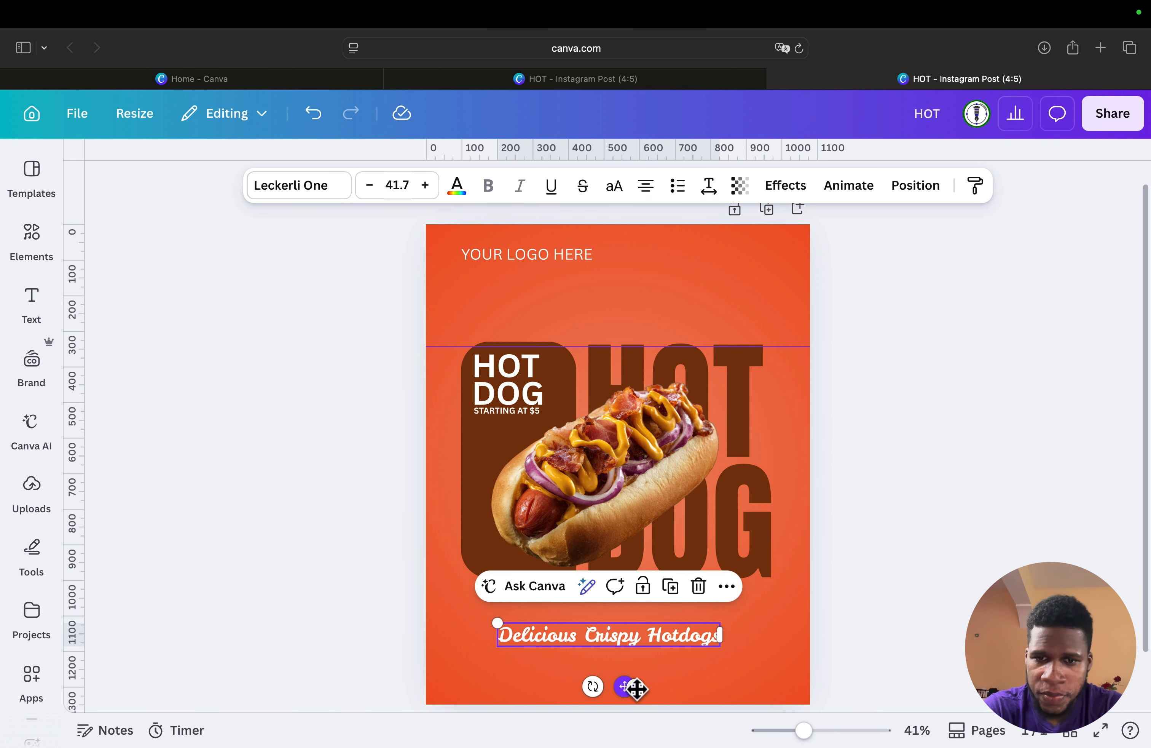
mouse_move(637, 688)
mouse_down()
mouse_move(650, 689)
mouse_move(638, 687)
mouse_up()
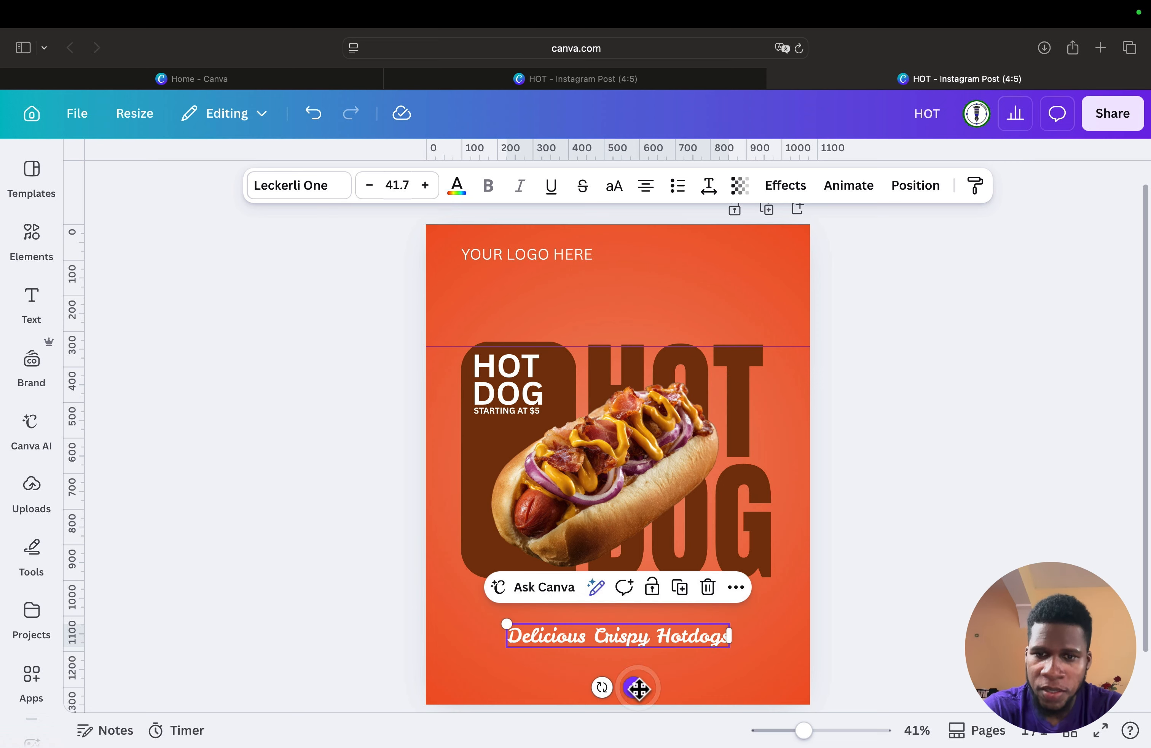
click(882, 584)
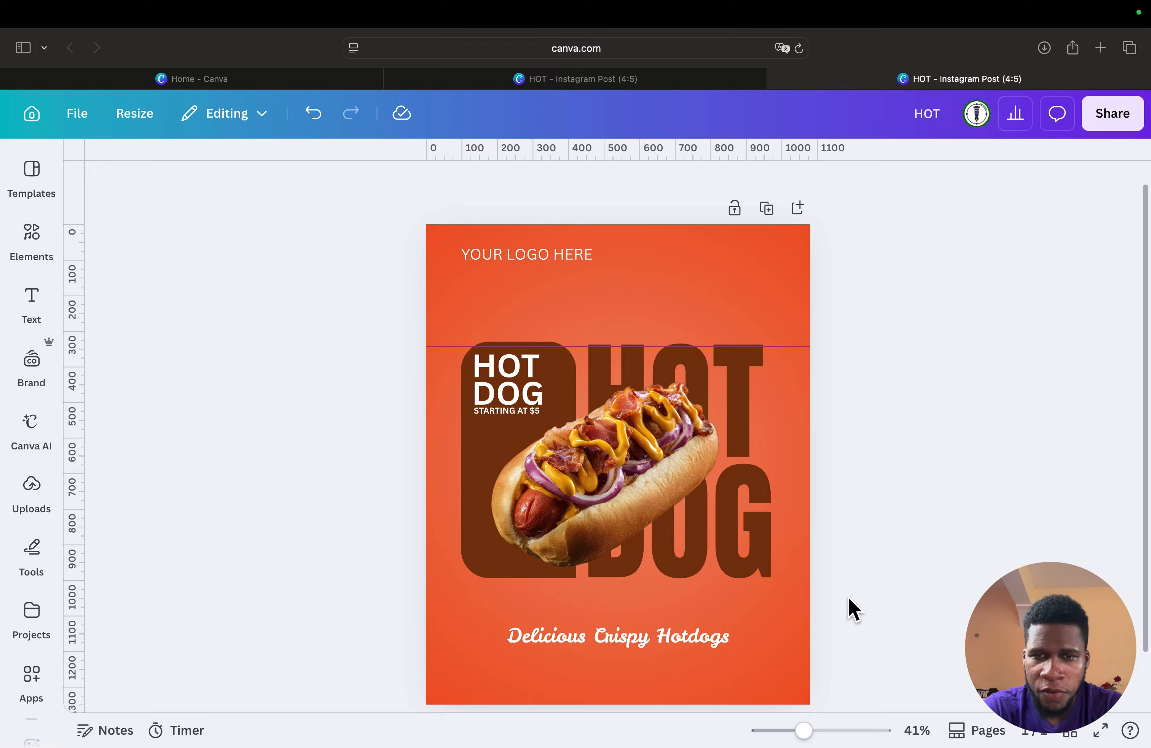
Step: Duplicate the large brown HOT text and place the copy exactly over the original, in front of the hot dog photo
click(747, 384)
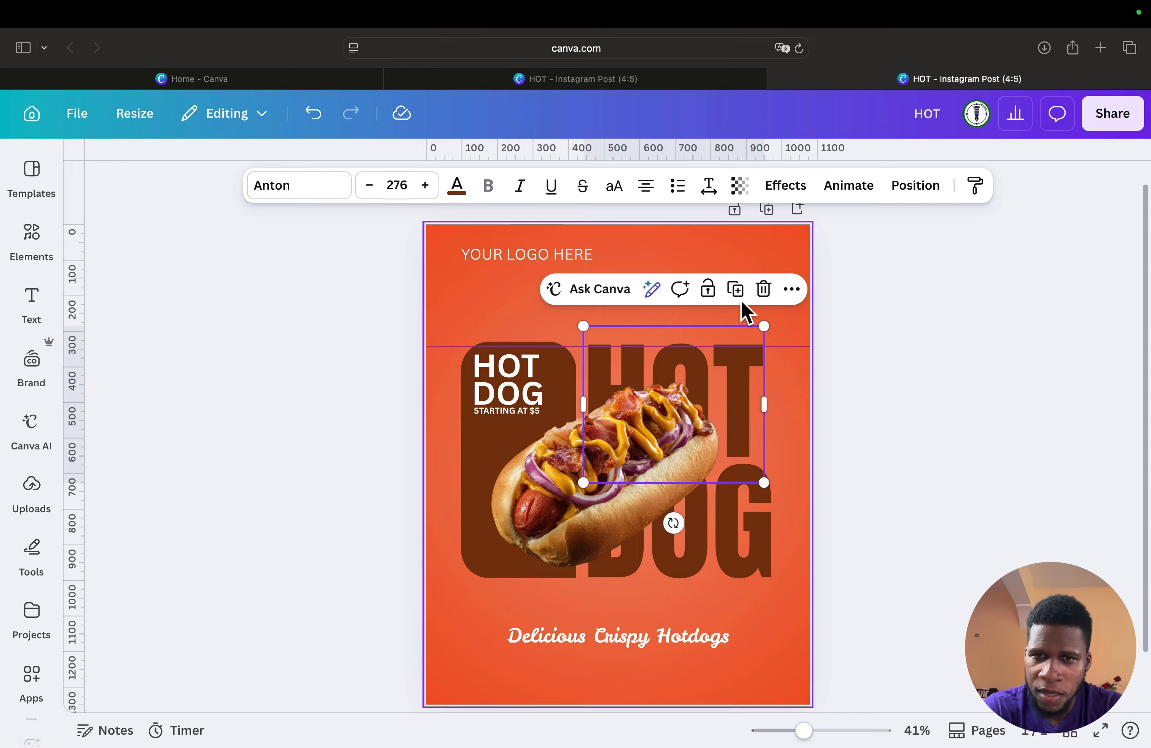
click(737, 290)
mouse_move(716, 416)
mouse_down()
mouse_move(689, 406)
mouse_move(733, 406)
mouse_move(712, 412)
mouse_up()
Step: Duplicate the large brown DOG text and align the copy exactly over the original, in front of the hot dog photo
click(727, 555)
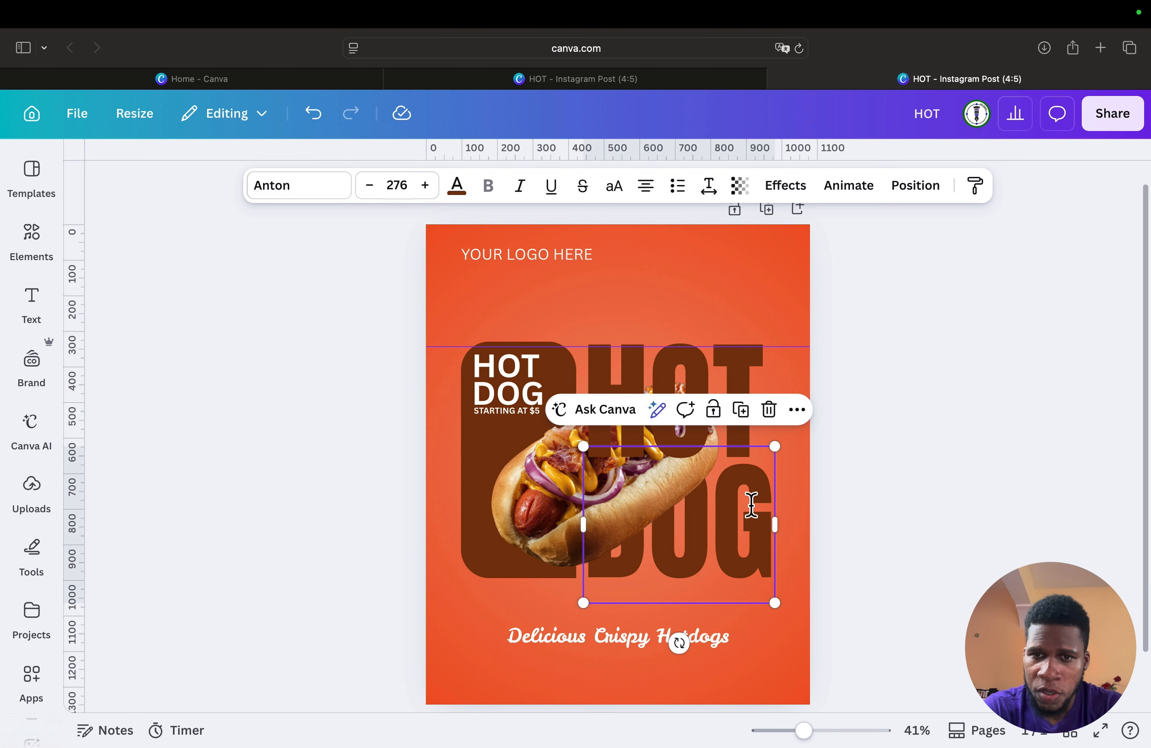
click(743, 411)
drag(750, 564, 745, 558)
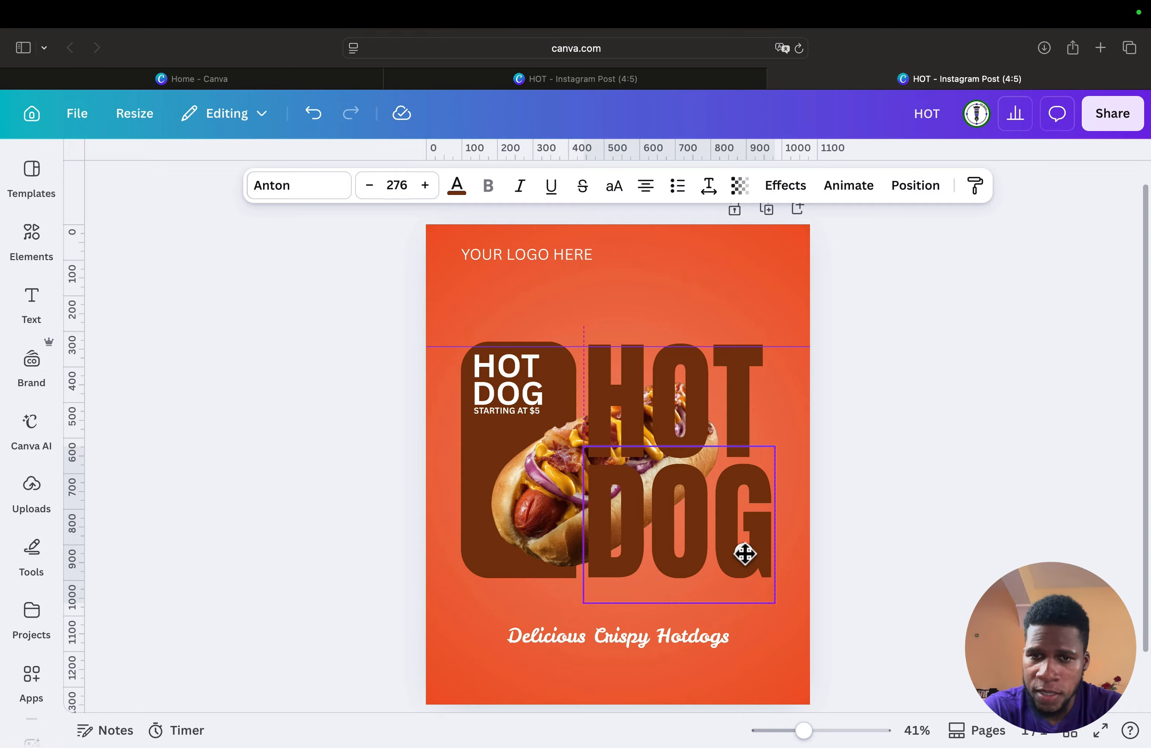
drag(745, 553, 743, 550)
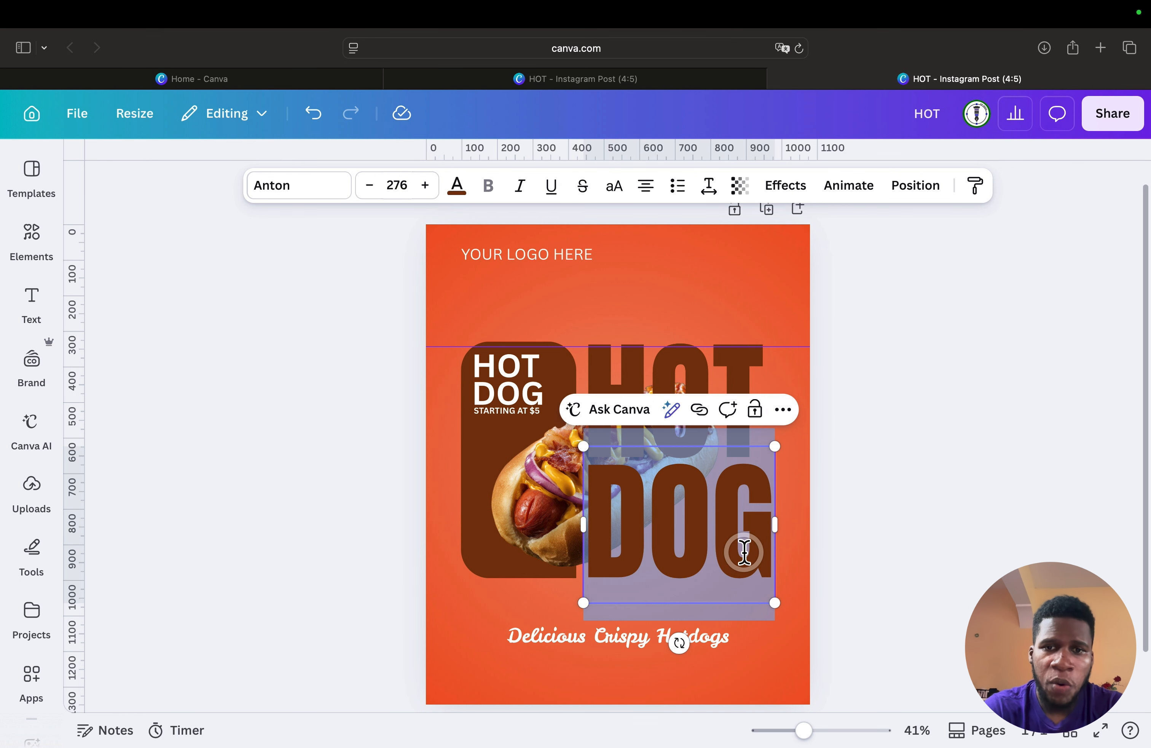
click(867, 478)
Step: Apply the Hollow effect to the front copy of the large DOG text and colour its outline white
click(702, 540)
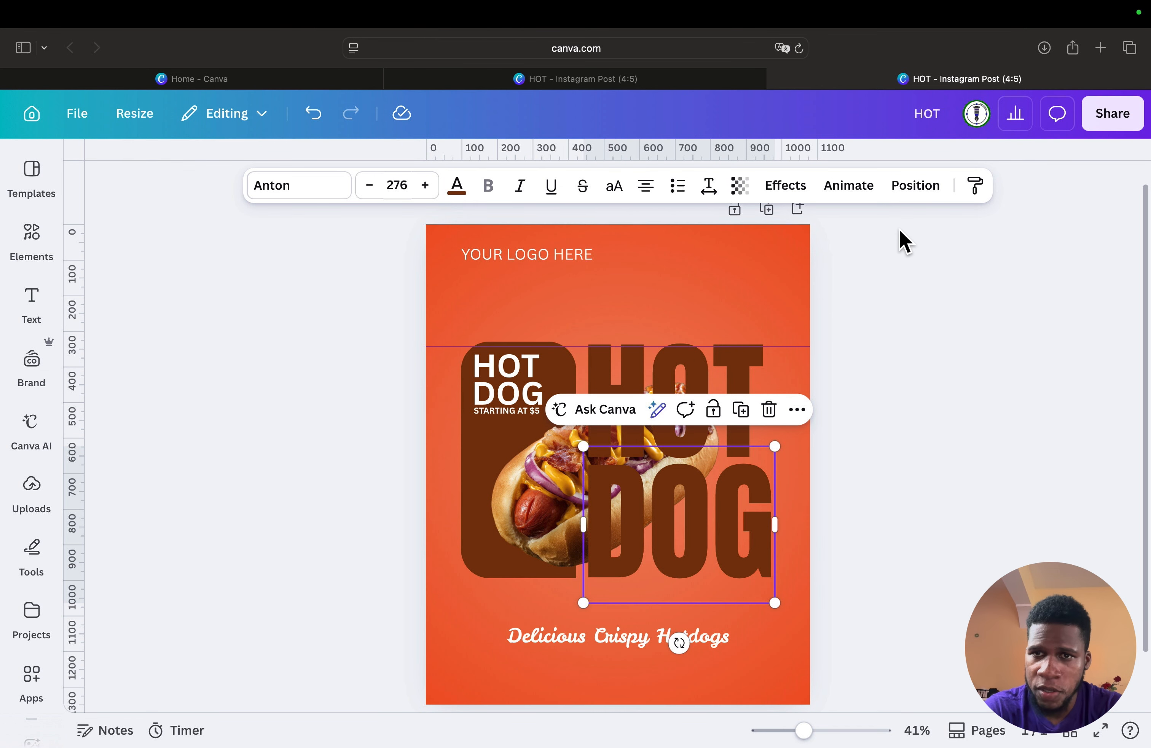
click(800, 194)
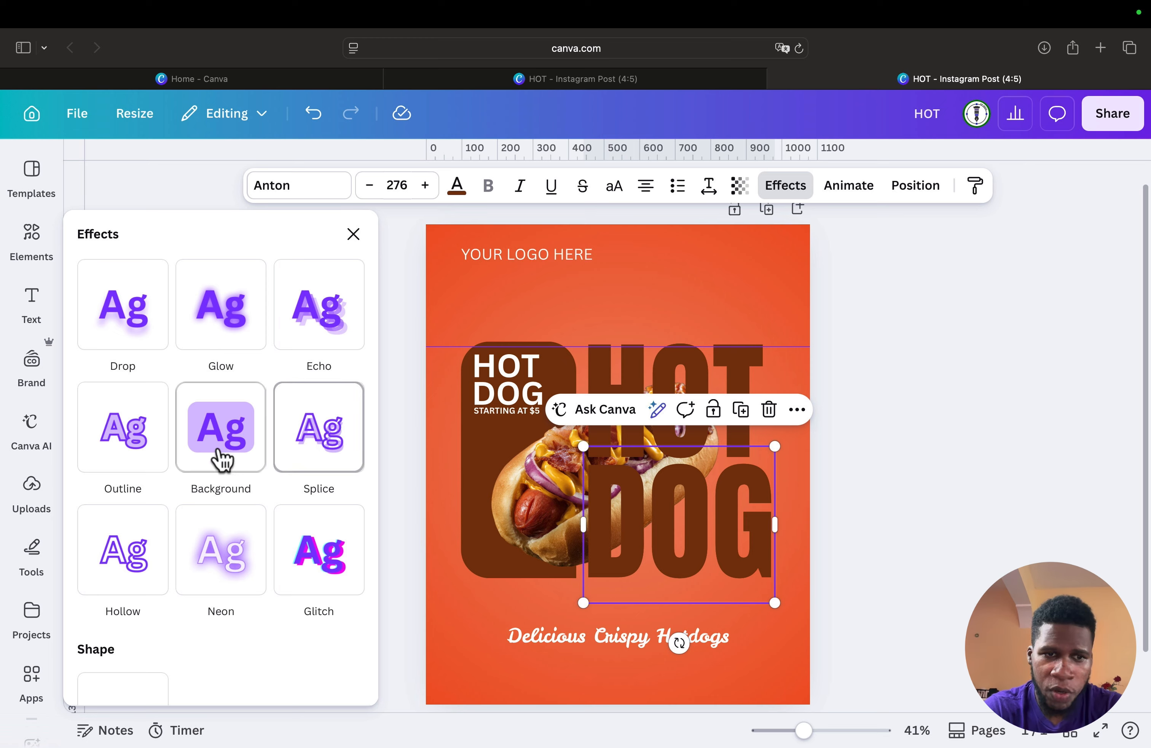
click(131, 553)
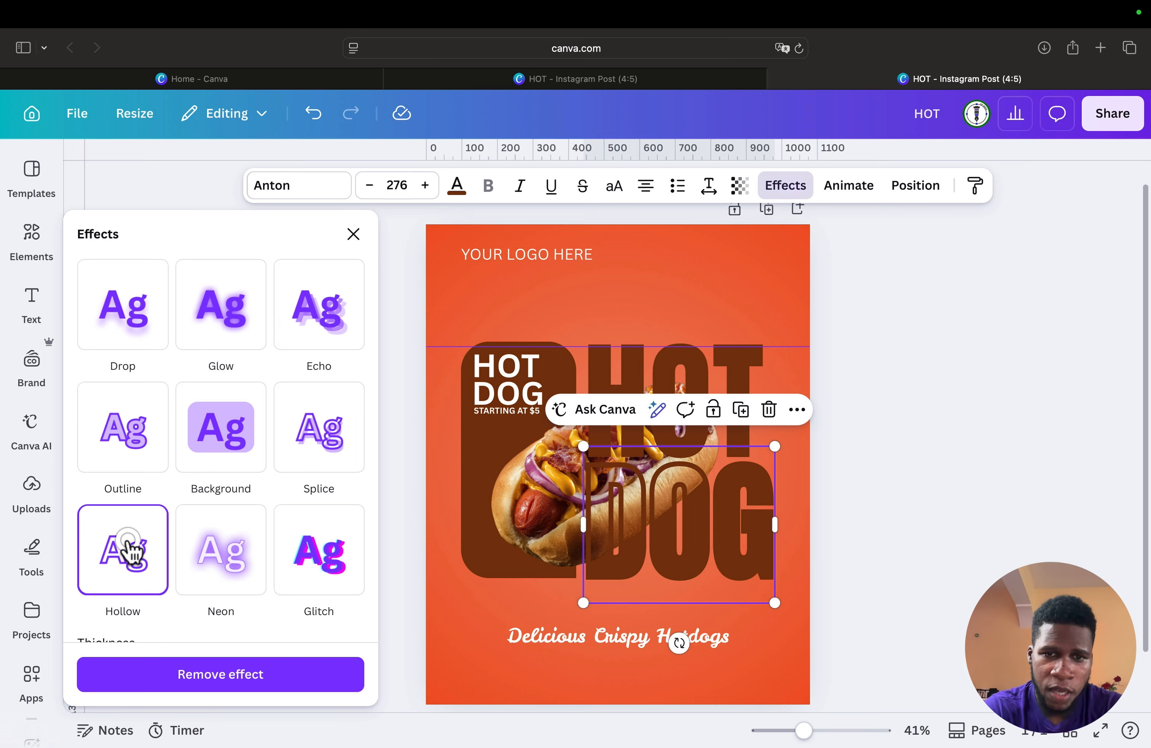
click(461, 191)
click(180, 367)
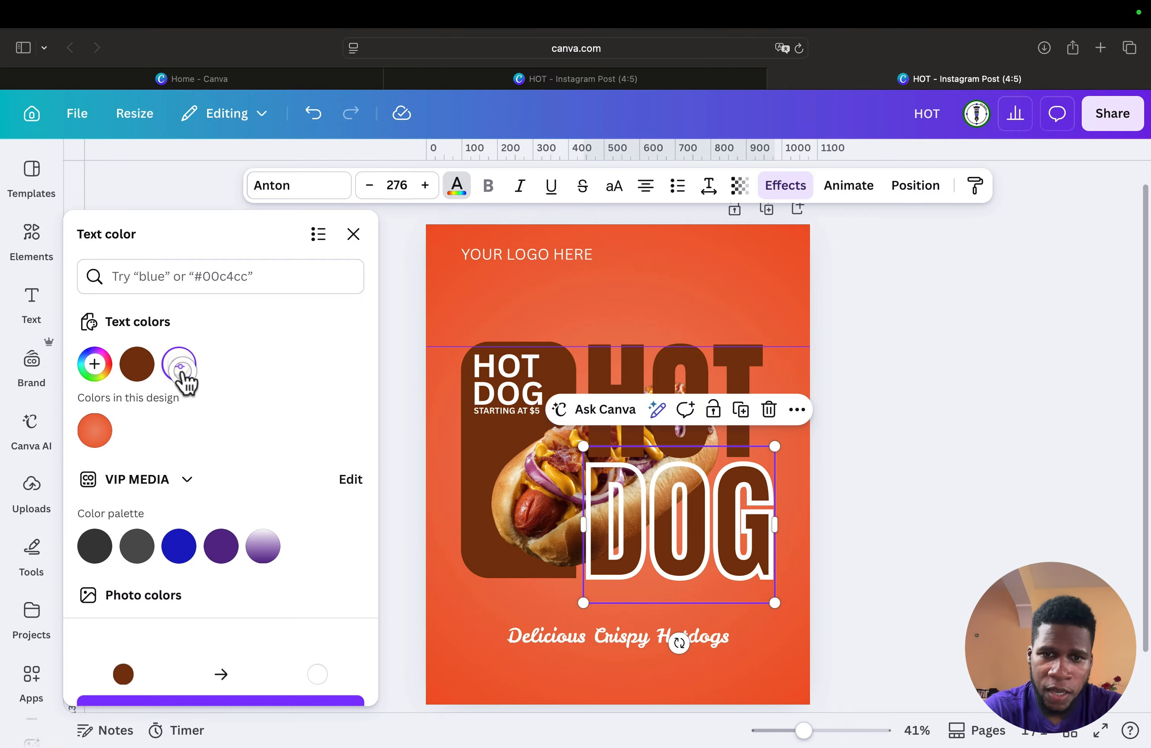
Step: Give the front copy of the large HOT text the Hollow effect with a white outline colour
click(660, 357)
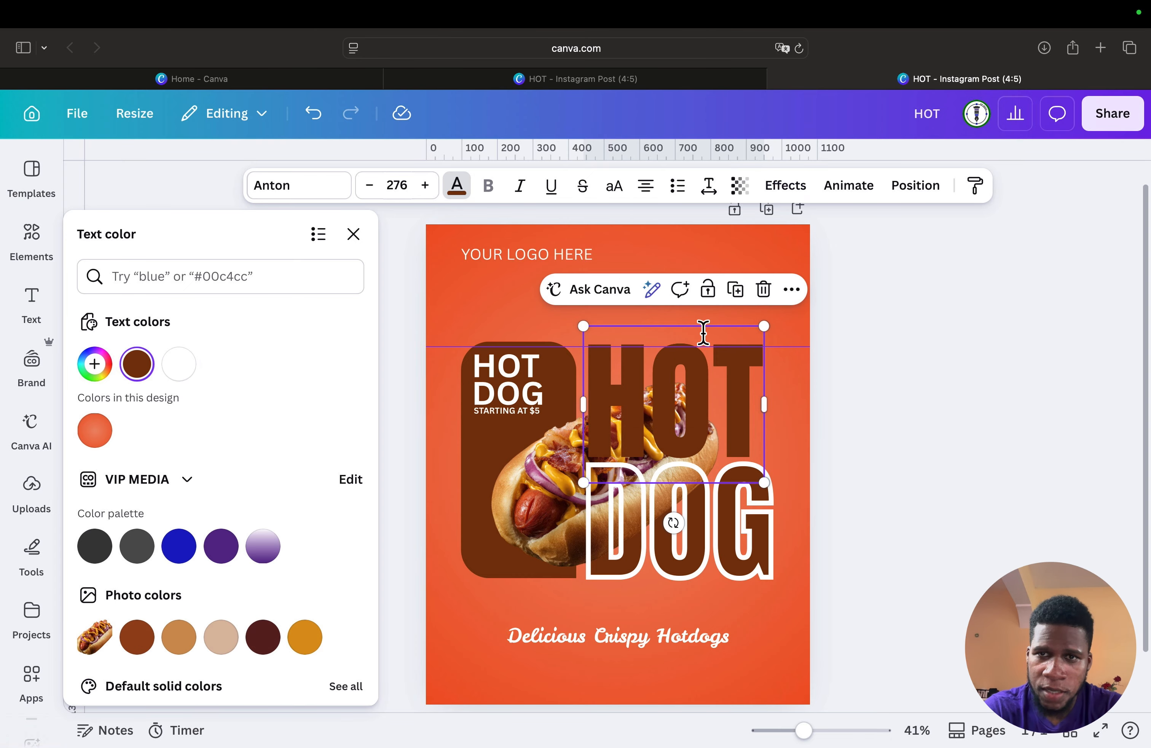
click(796, 187)
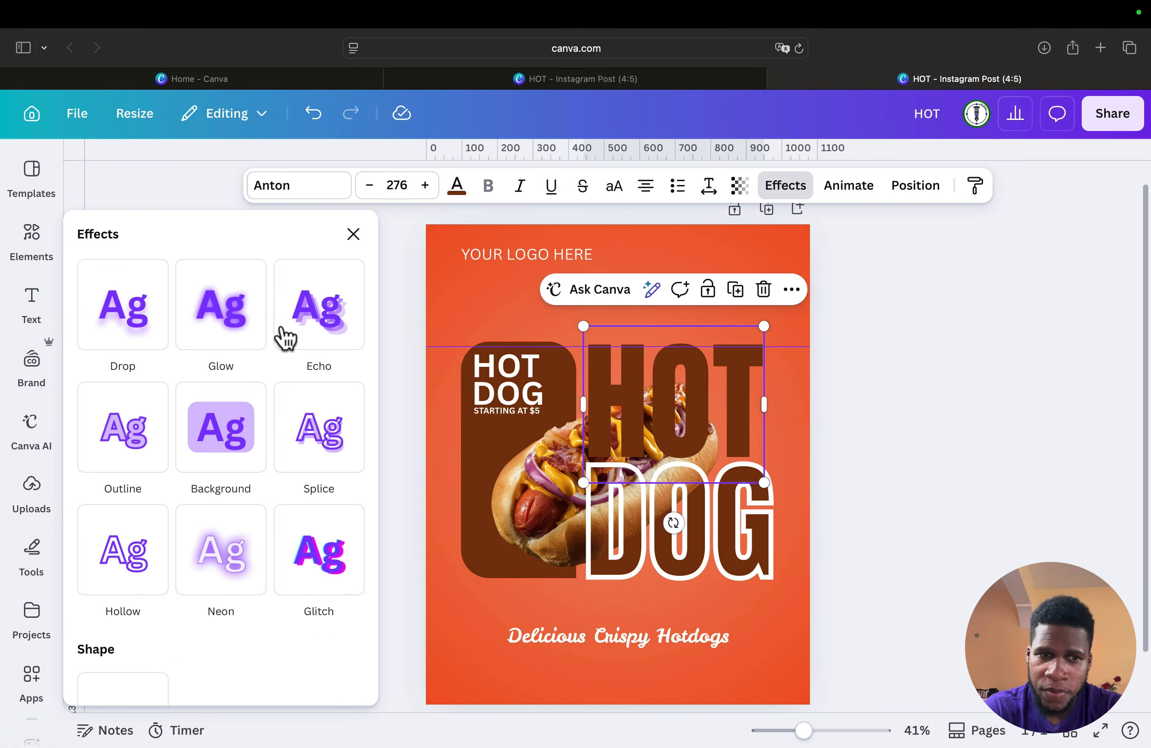
click(131, 563)
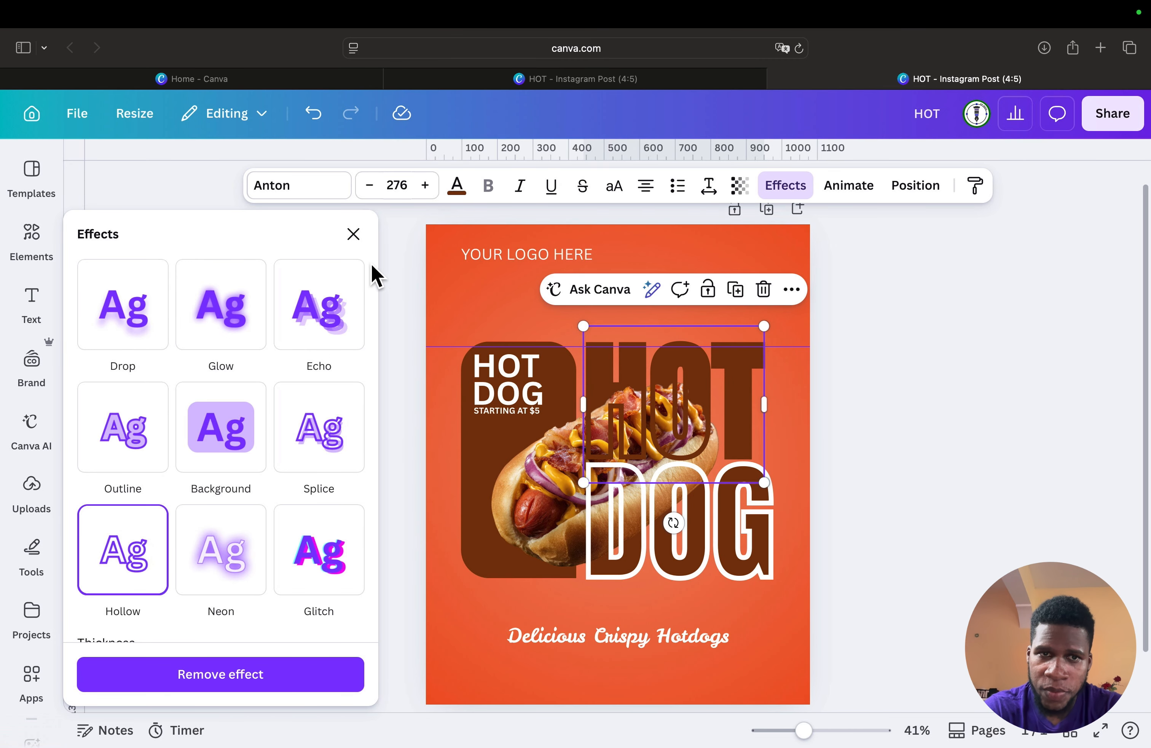
click(353, 235)
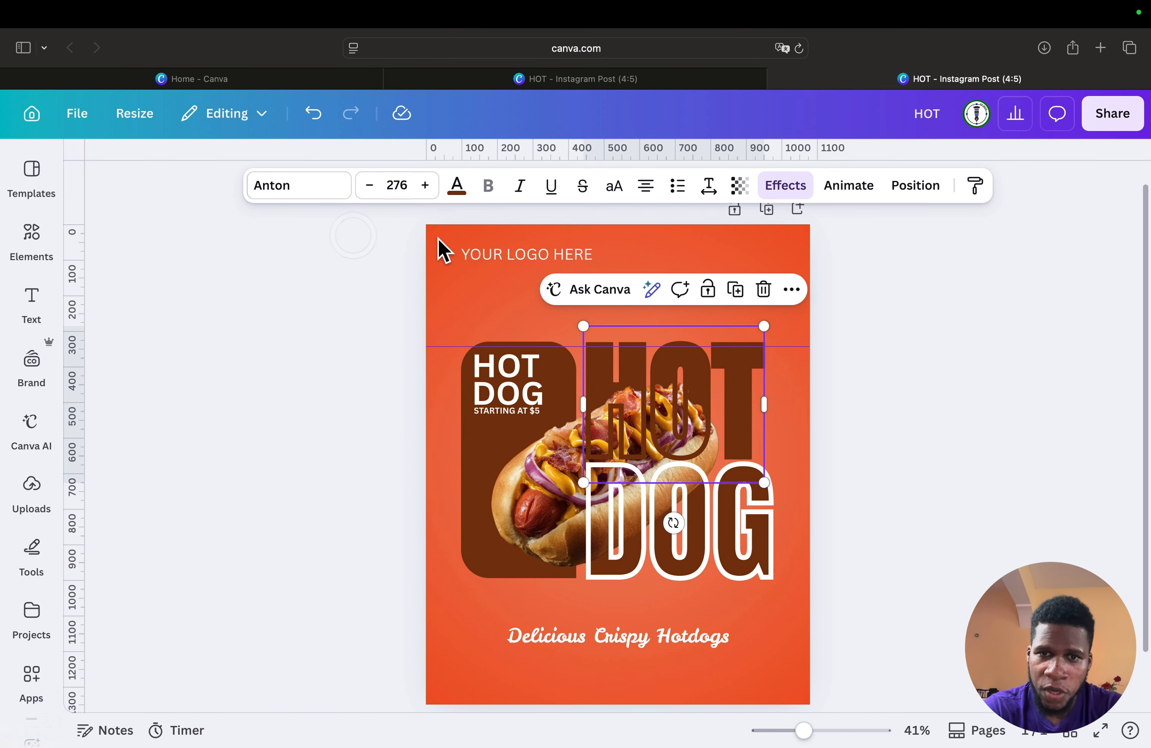
click(457, 187)
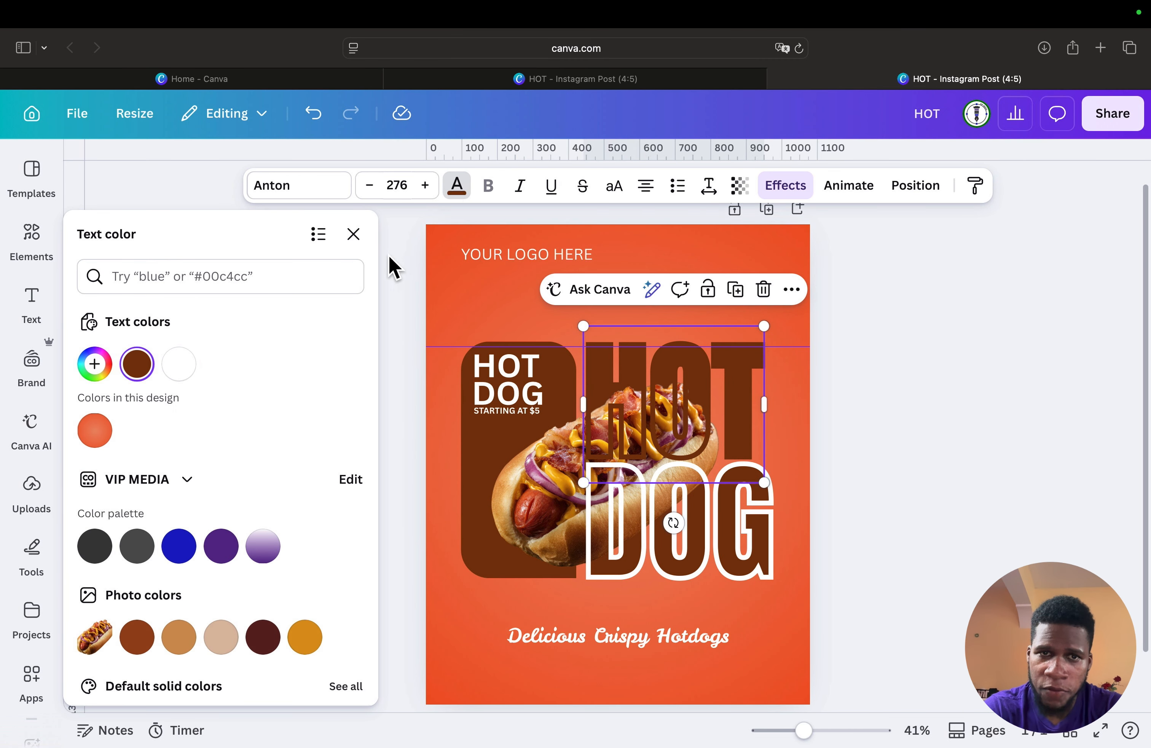
click(178, 365)
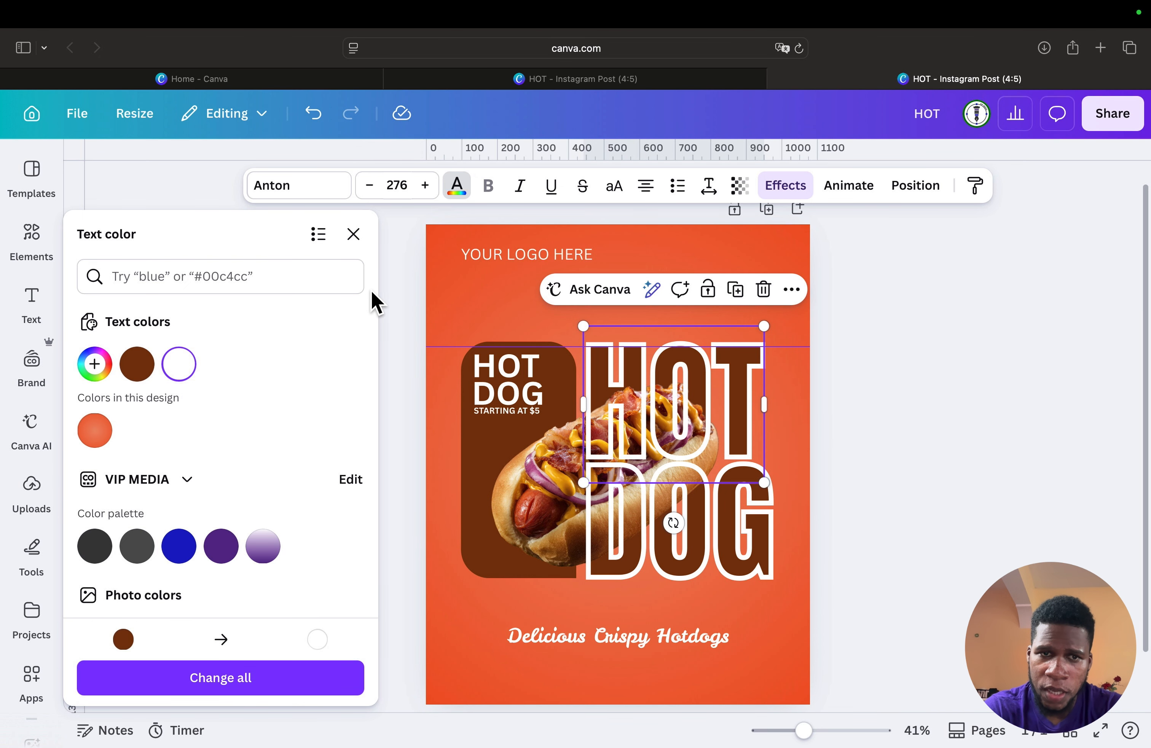
click(349, 238)
click(359, 470)
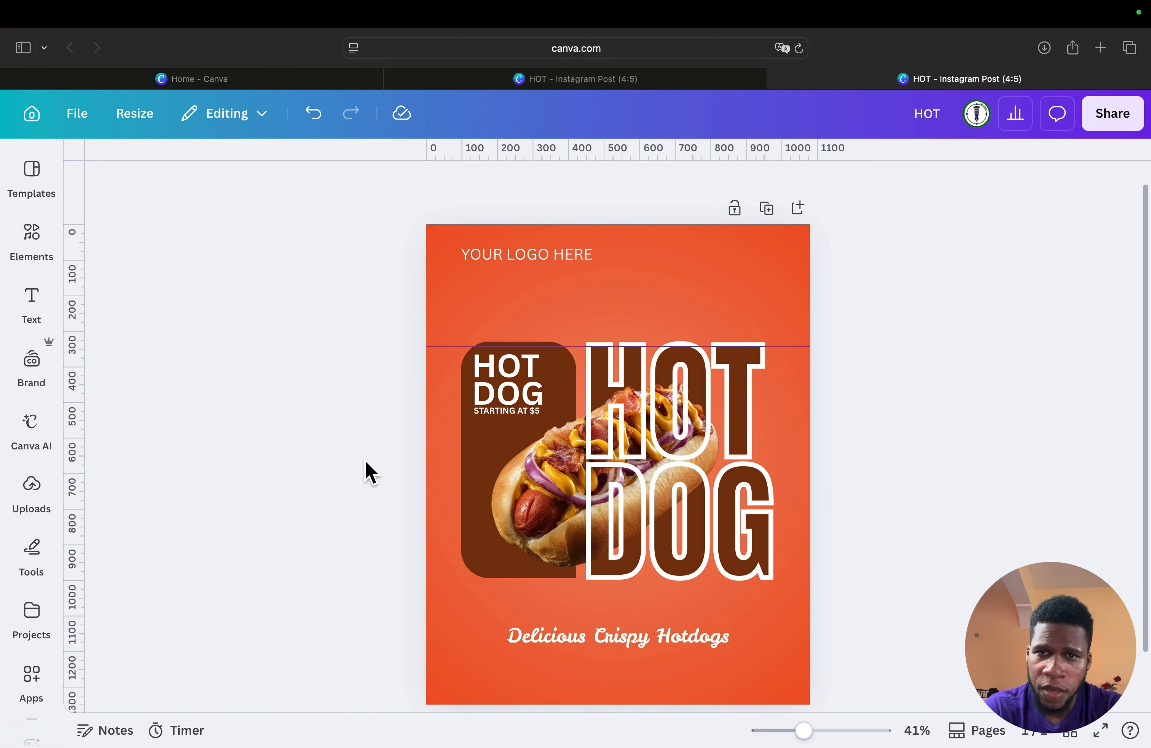
scroll(517, 447, up, 2)
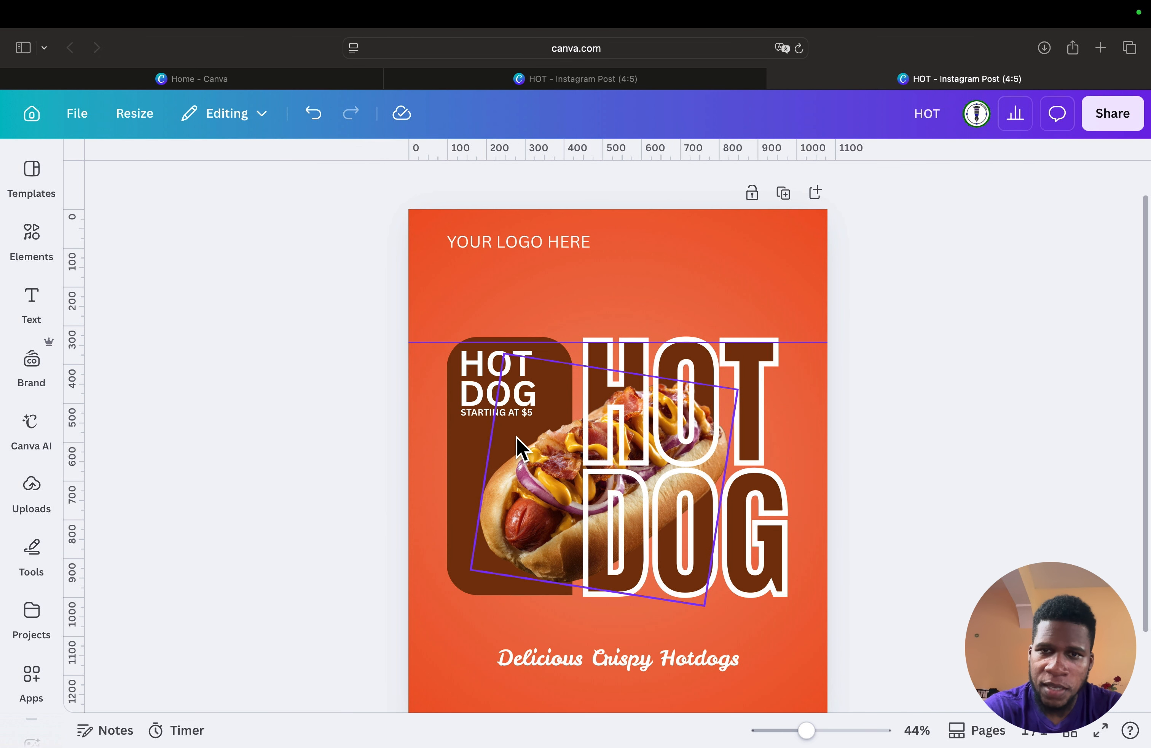
scroll(517, 446, down, 2)
scroll(517, 437, up, 1)
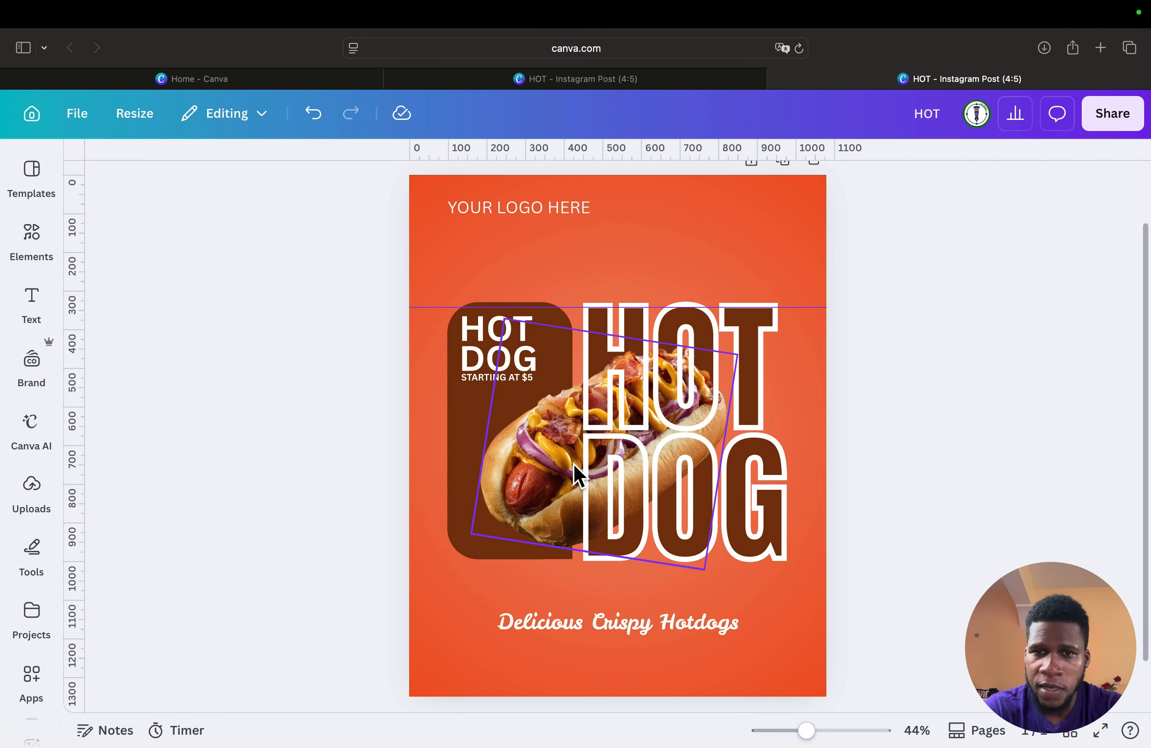